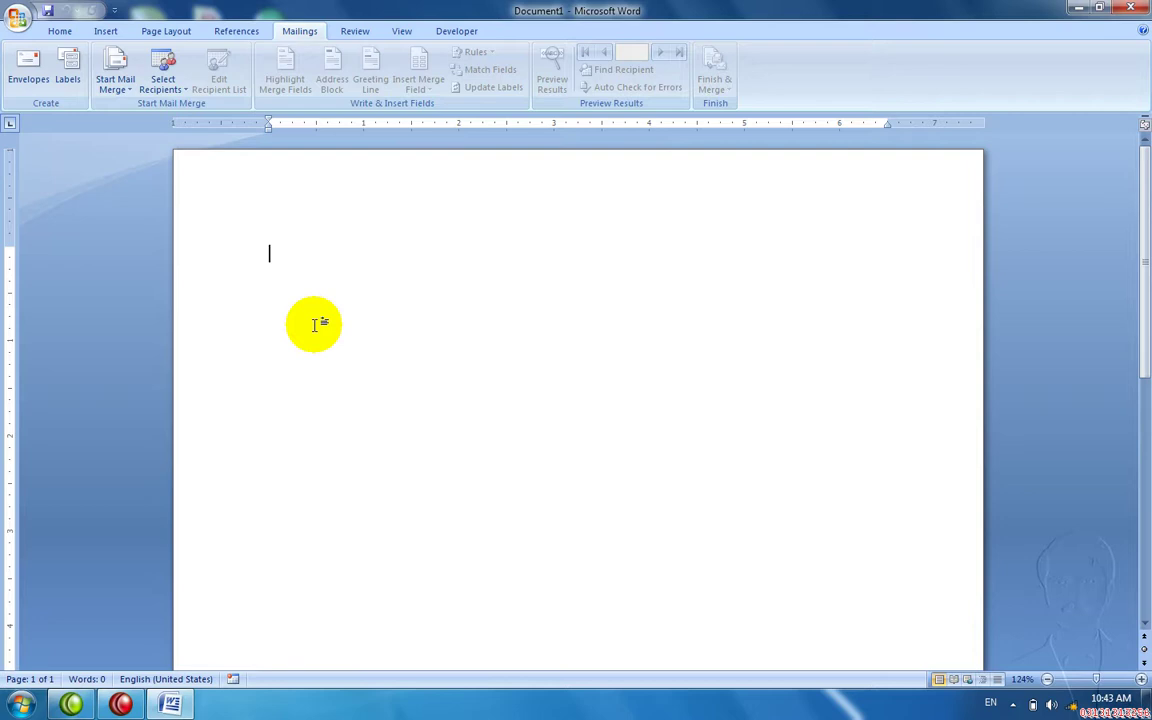
# Start a new envelope and fill in the delivery address.
pyautogui.click(33, 77)
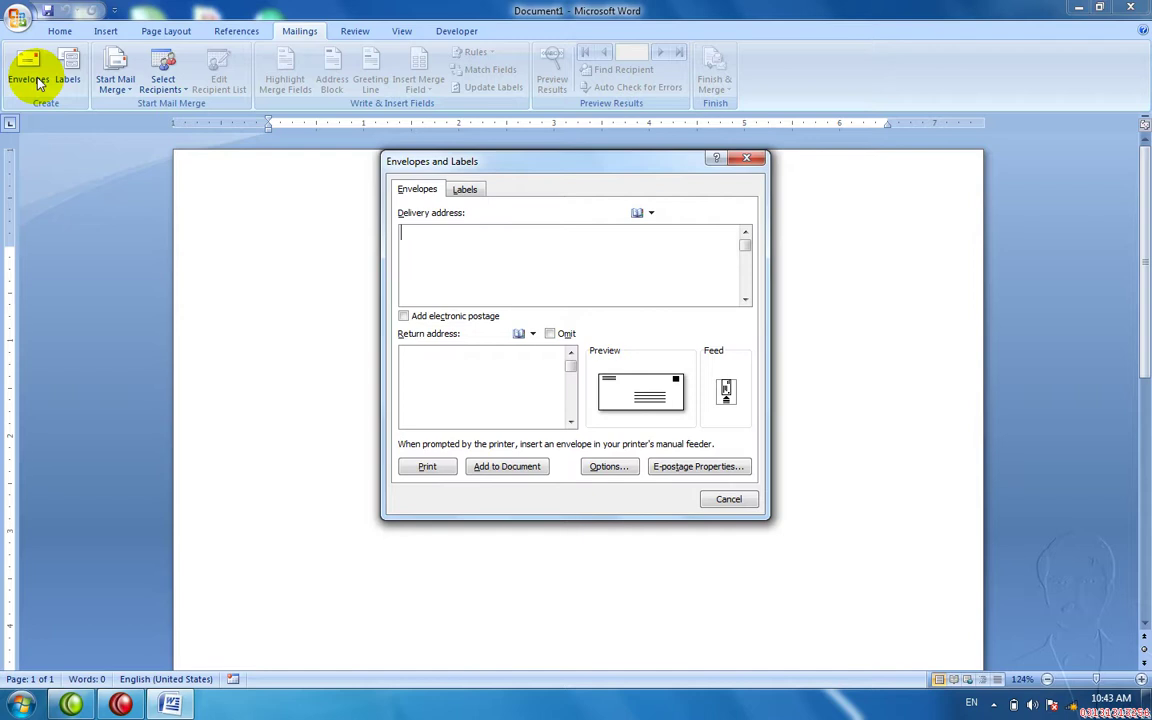
pyautogui.write('E')
pyautogui.write('tea')
pyautogui.write(' hya')
pyautogui.write('t')
pyautogui.press('BackSpace')
pyautogui.write('t abad ')
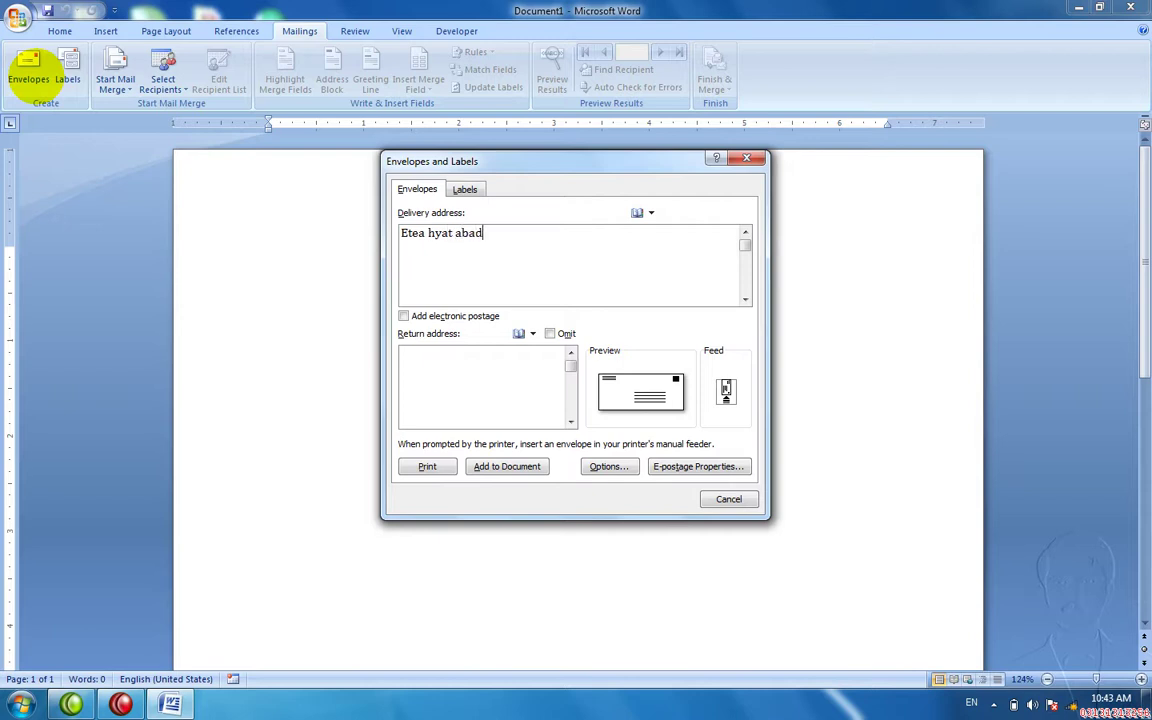
pyautogui.write('Peshawr')
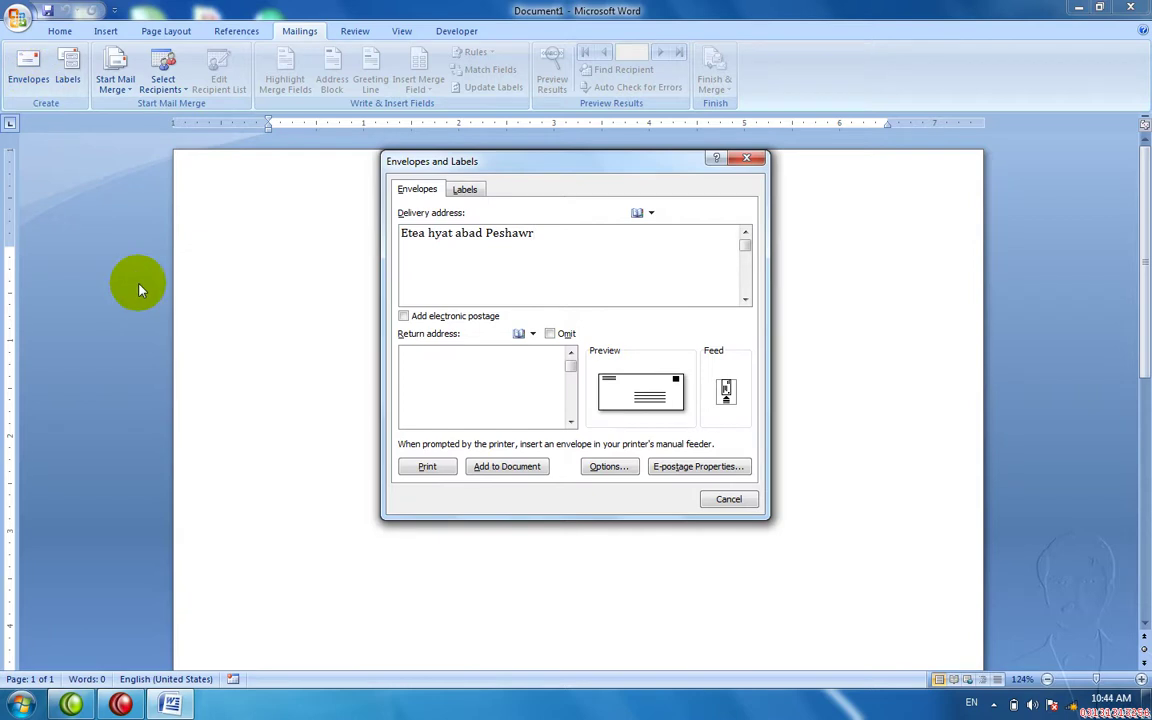
# Fill in the envelope's return address with the sender's office address.
pyautogui.click(424, 371)
pyautogui.write('Peshawar')
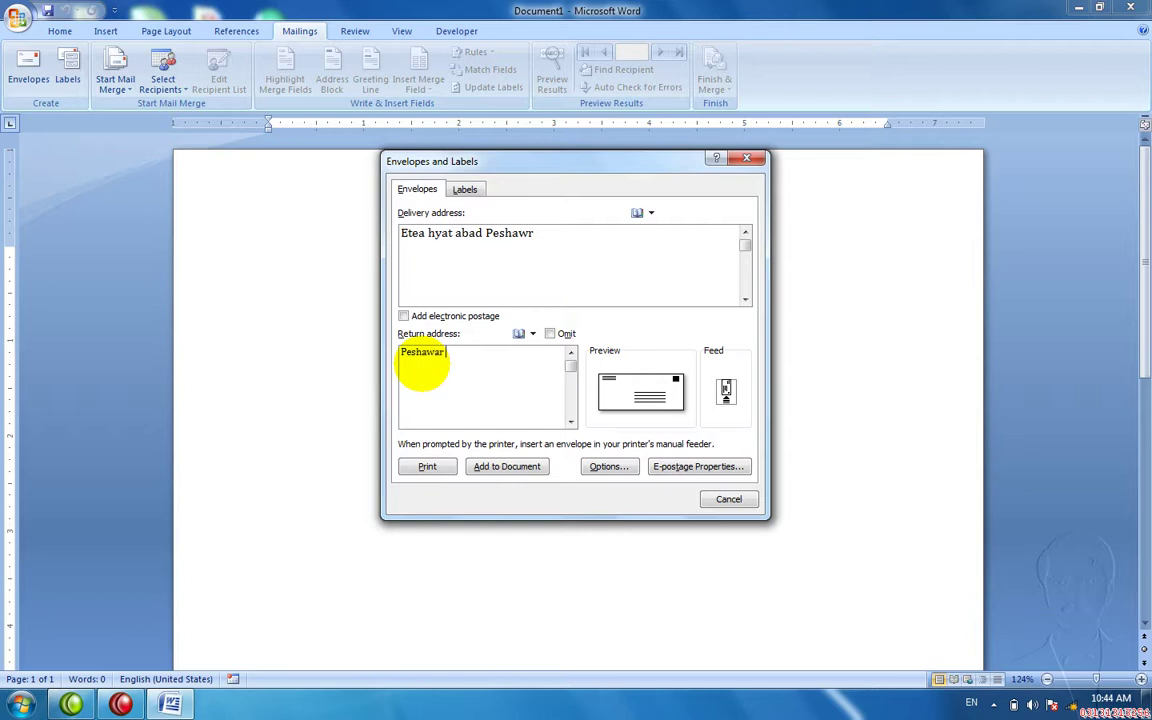
pyautogui.write(' City office Room 9')
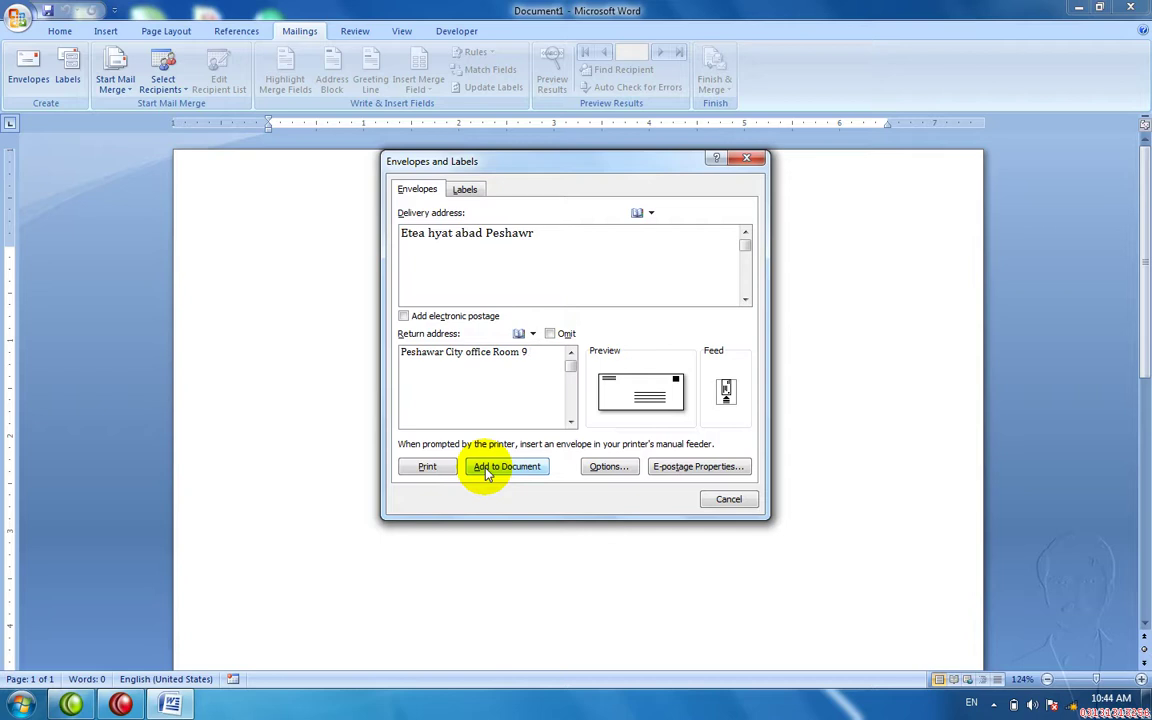
# Switch the Omit option for the return address on and off to compare the envelope preview, leaving it off.
pyautogui.click(556, 336)
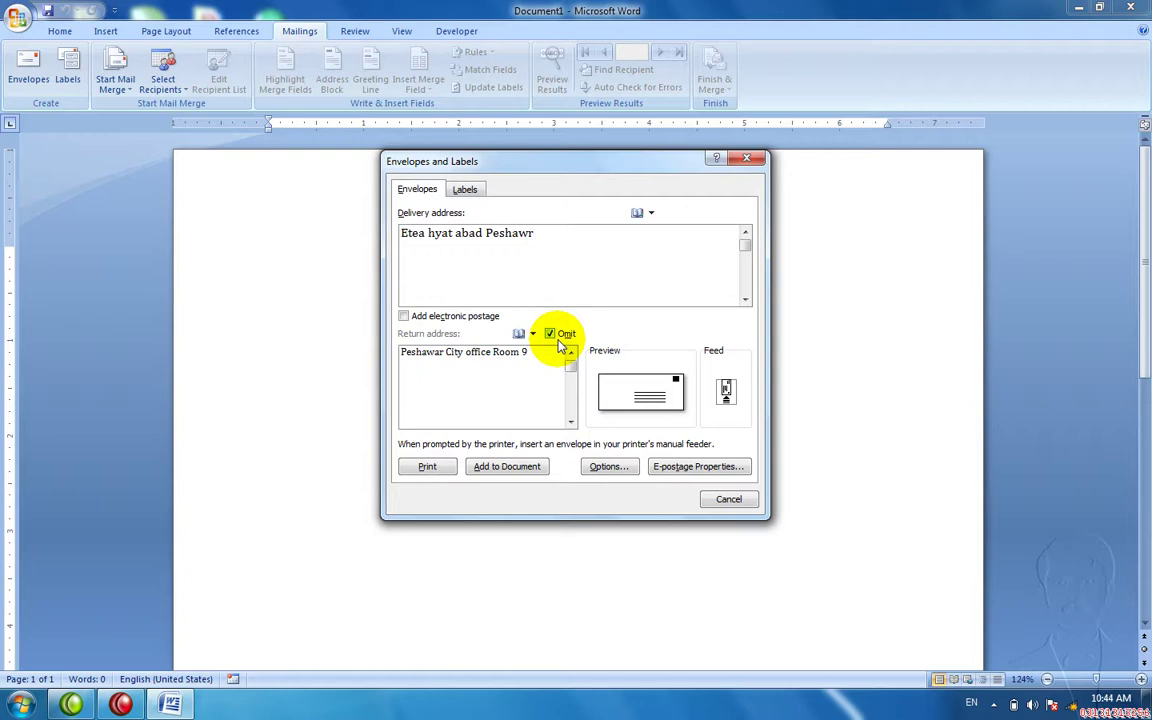
pyautogui.click(558, 340)
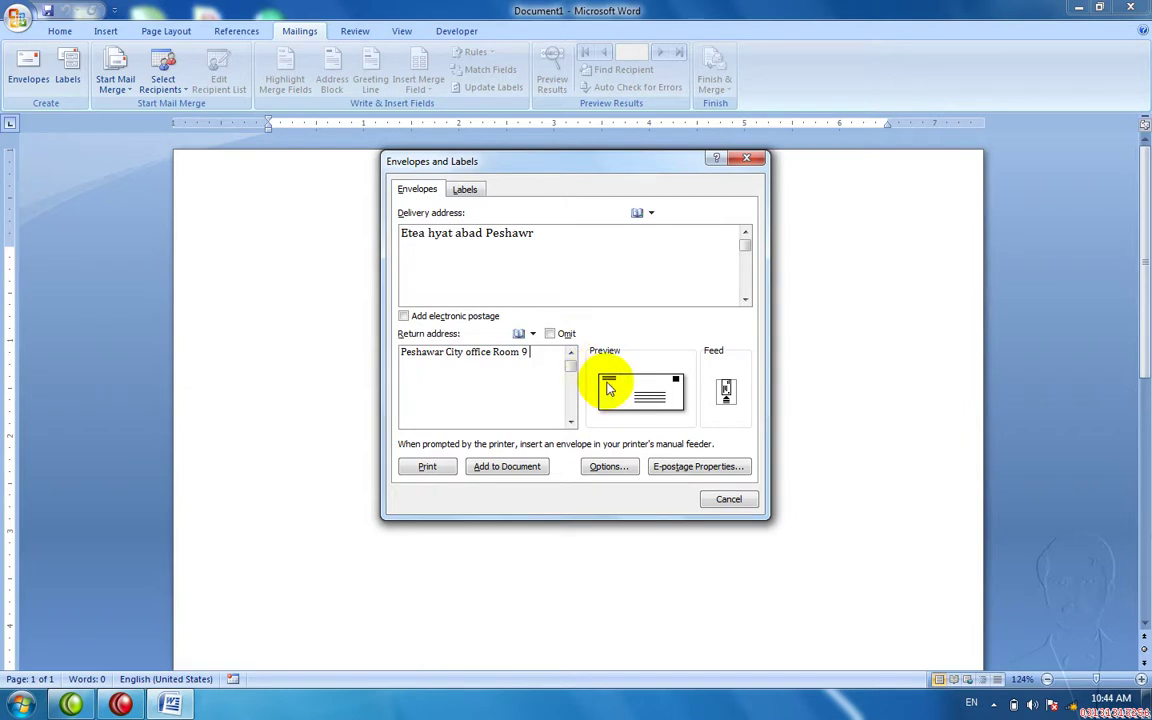
pyautogui.click(566, 337)
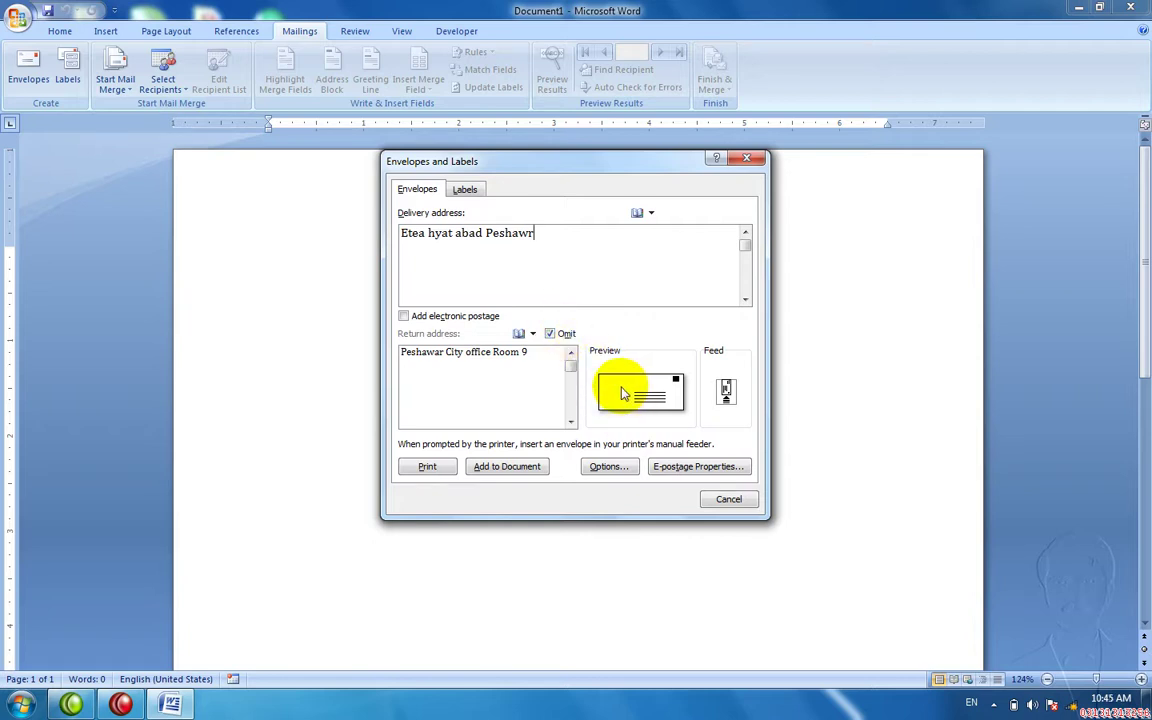
pyautogui.click(550, 334)
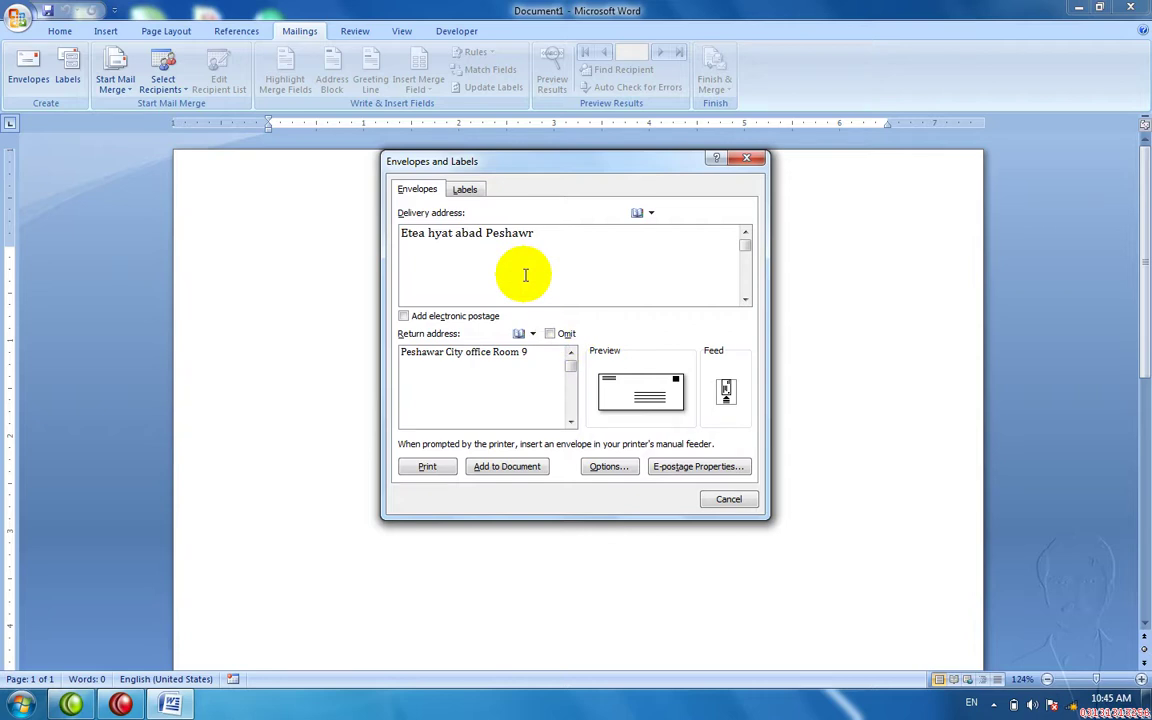
pyautogui.click(551, 334)
pyautogui.click(550, 334)
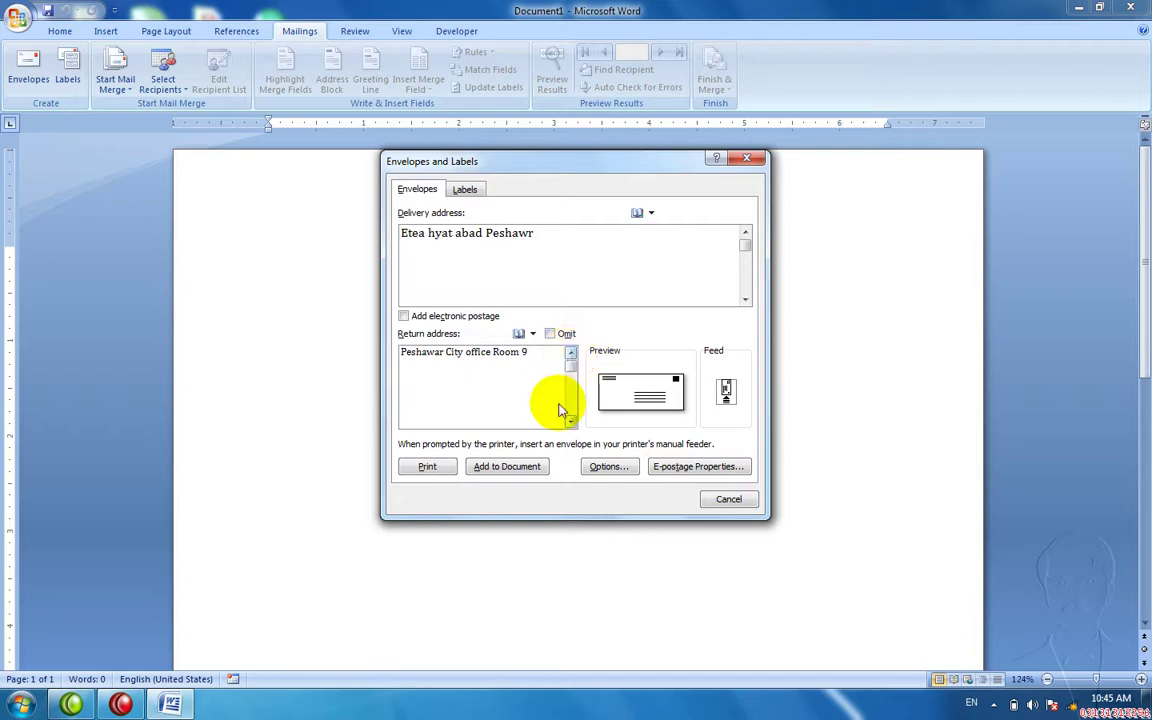
# Add the envelope to the document and save the return address as the default.
pyautogui.click(529, 469)
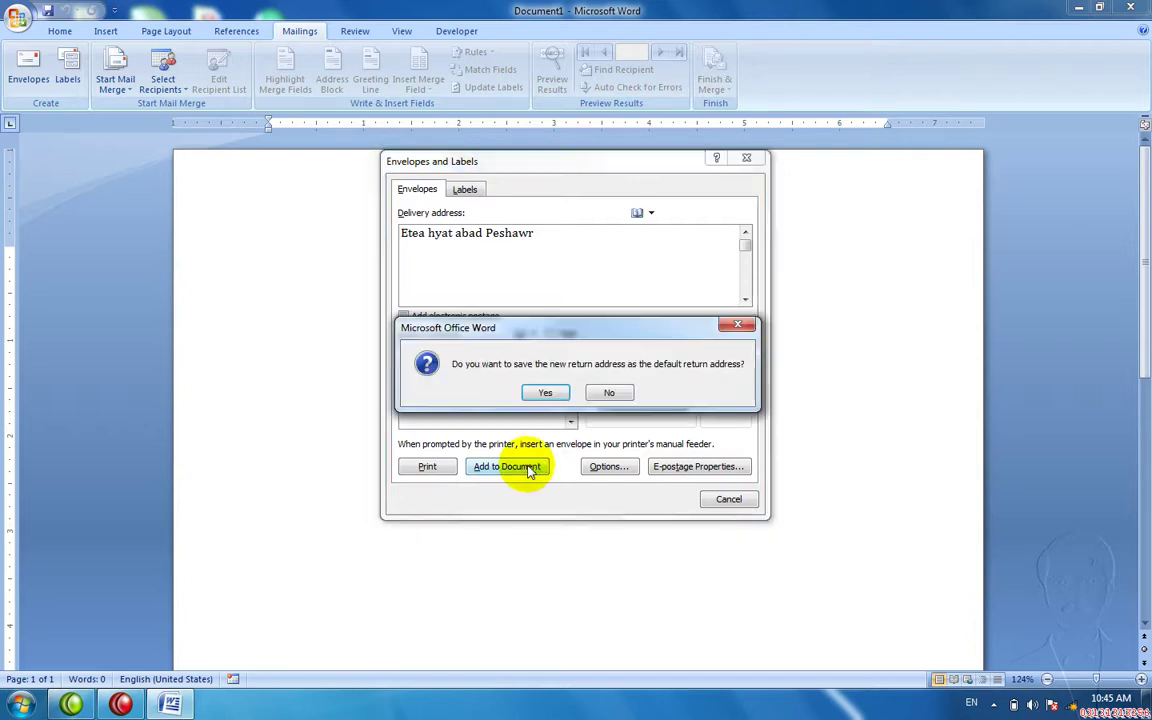
pyautogui.click(530, 393)
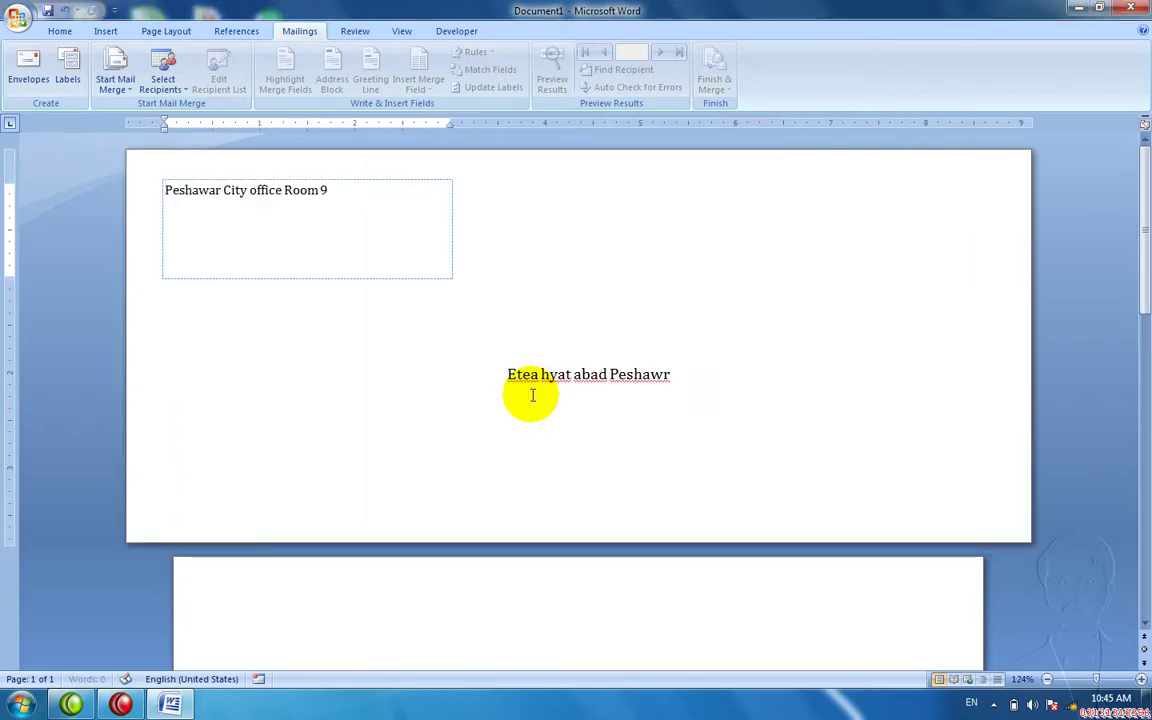
pyautogui.click(557, 442)
pyautogui.click(526, 342)
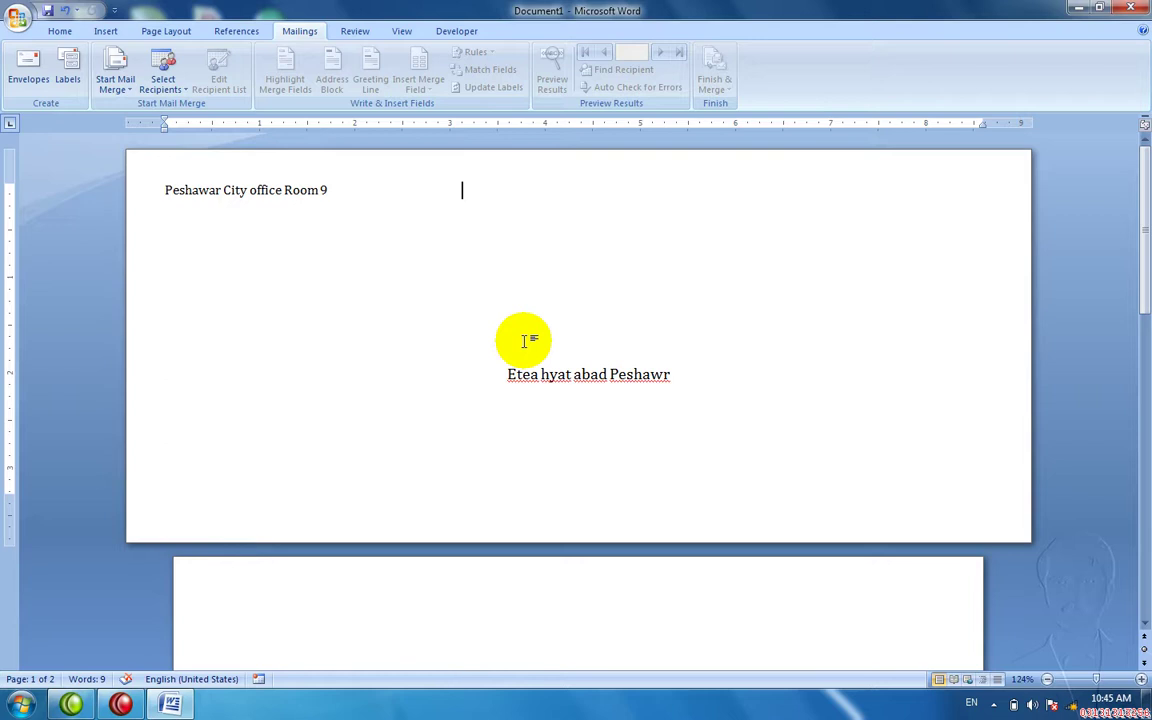
# Examine the envelope page at 100% in the print preview and return to the document.
pyautogui.hotkey('ctrl', 'F2')
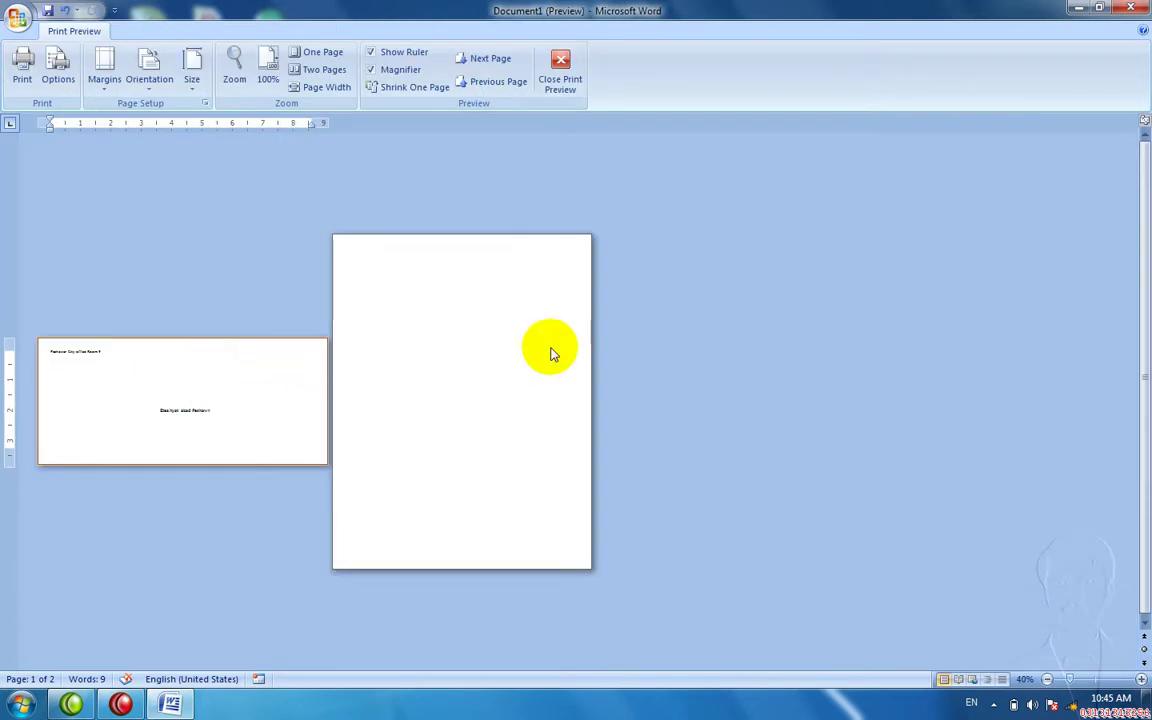
pyautogui.click(235, 379)
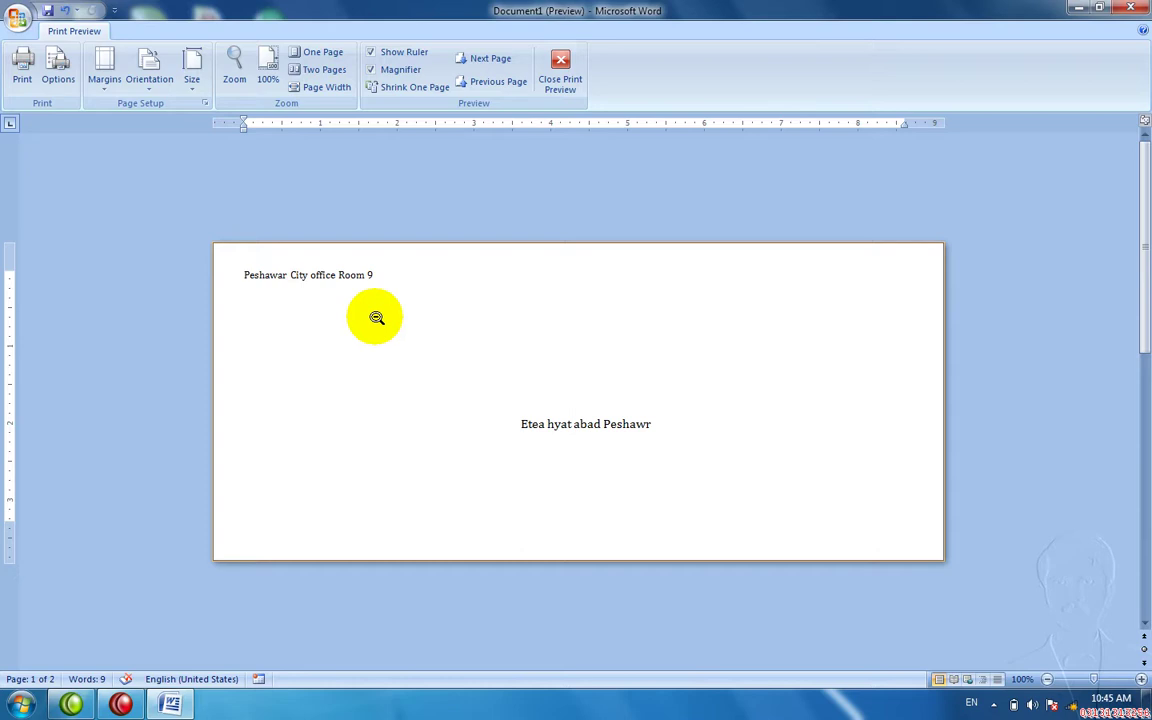
pyautogui.press('Escape')
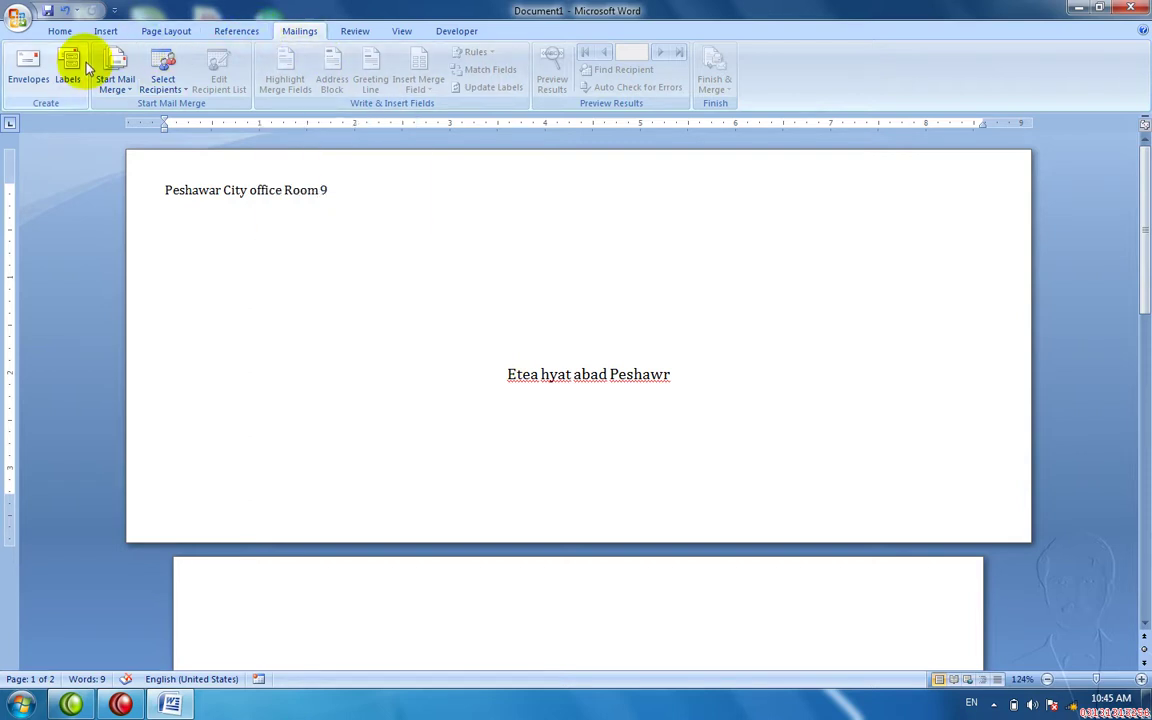
# Close the envelope document without saving and create a new blank document.
pyautogui.hotkey('ctrl', 'w')
pyautogui.press('n')
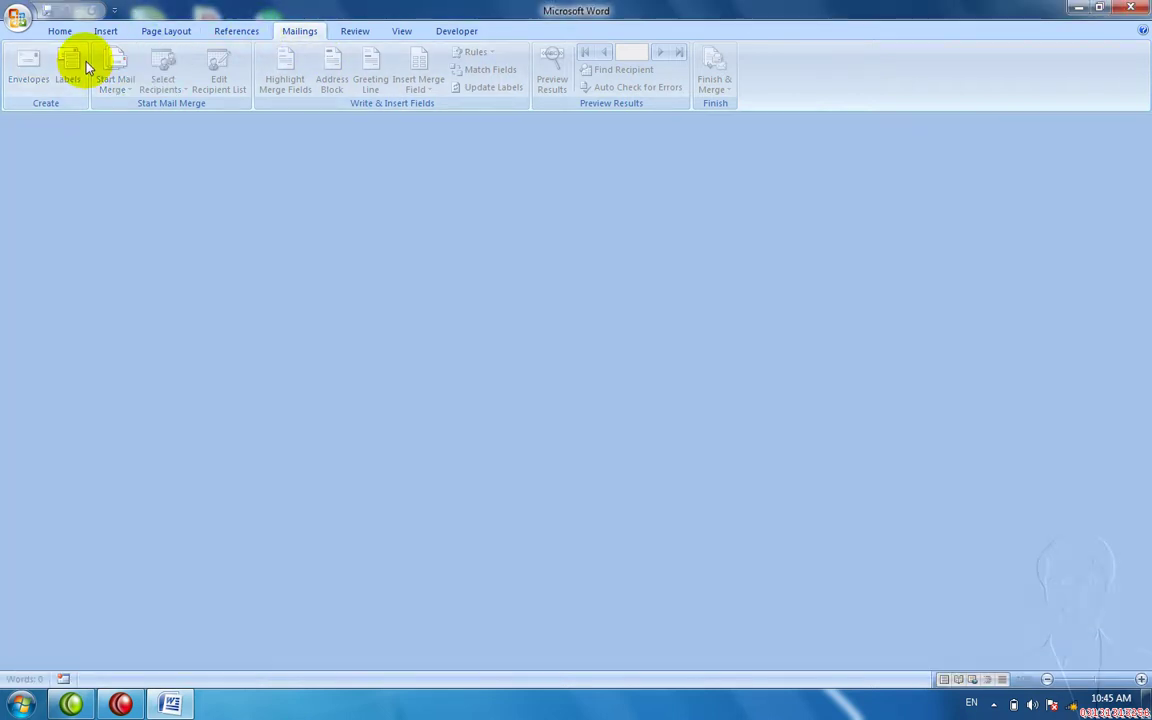
pyautogui.hotkey('ctrl', 'n')
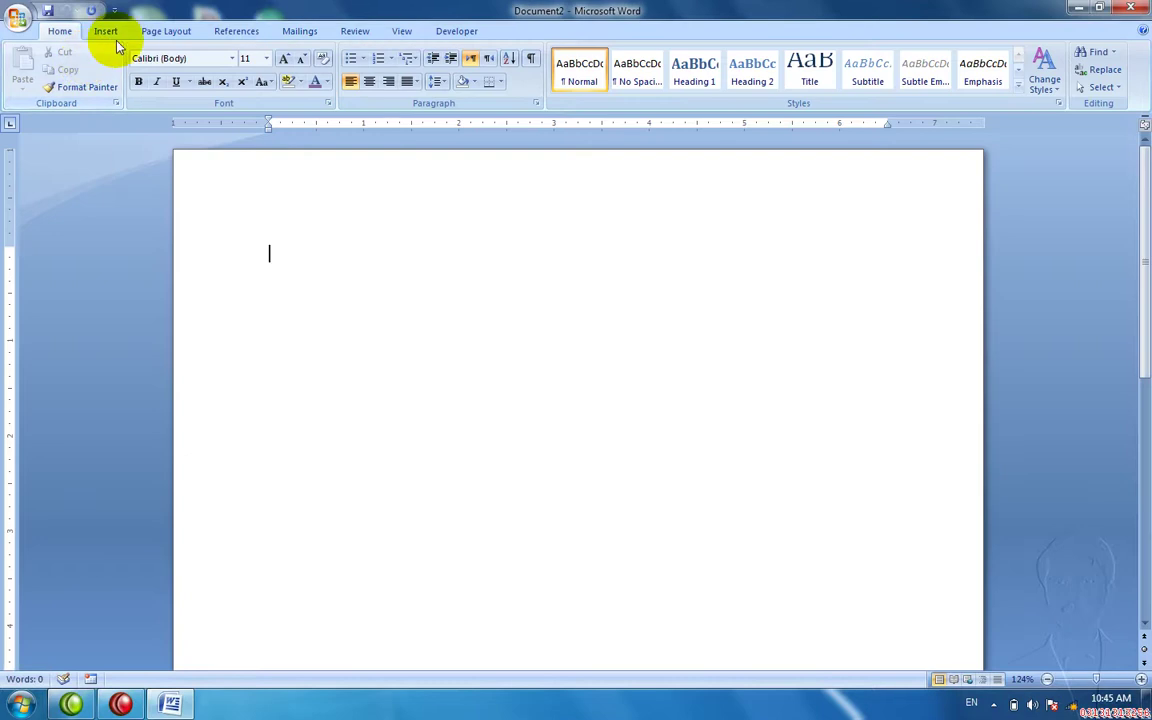
# Insert a table with two columns and one row at the start of the page.
pyautogui.click(288, 32)
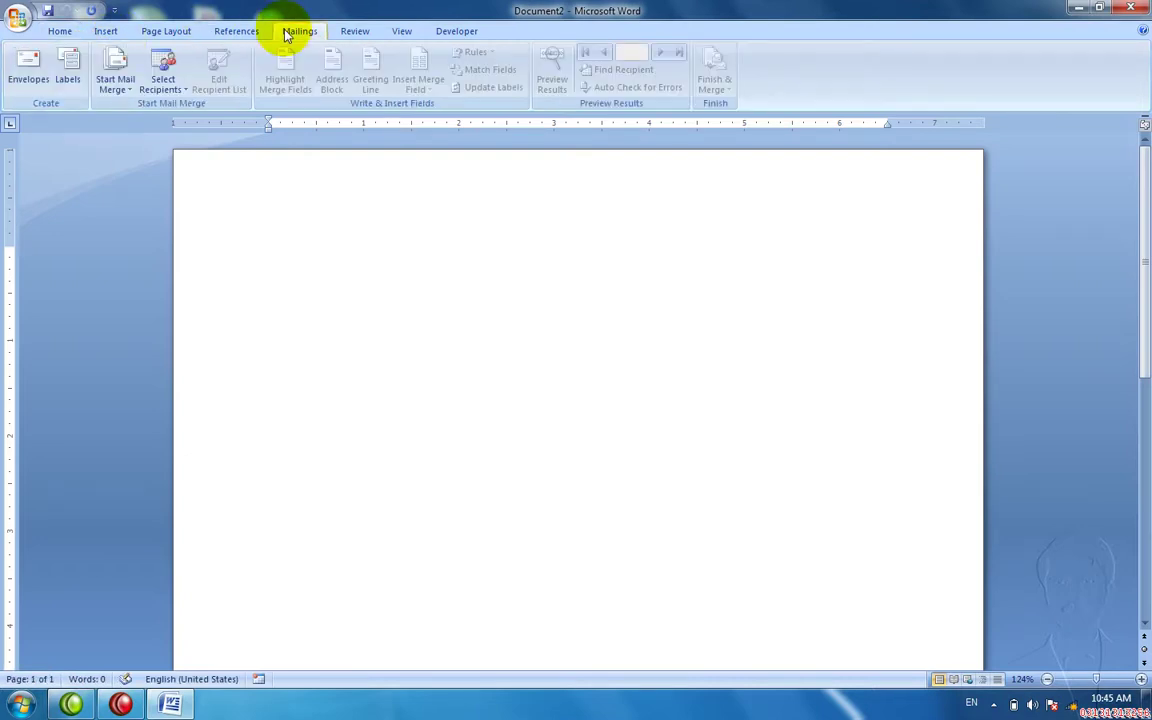
pyautogui.click(107, 31)
pyautogui.click(133, 72)
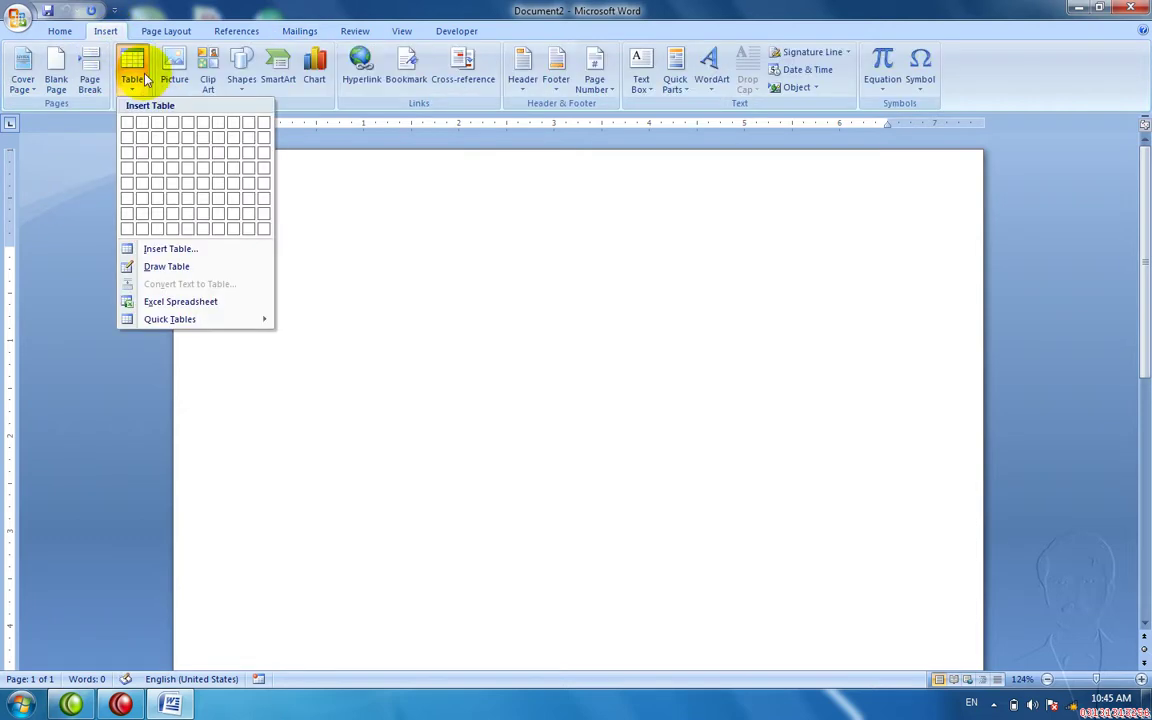
pyautogui.click(146, 126)
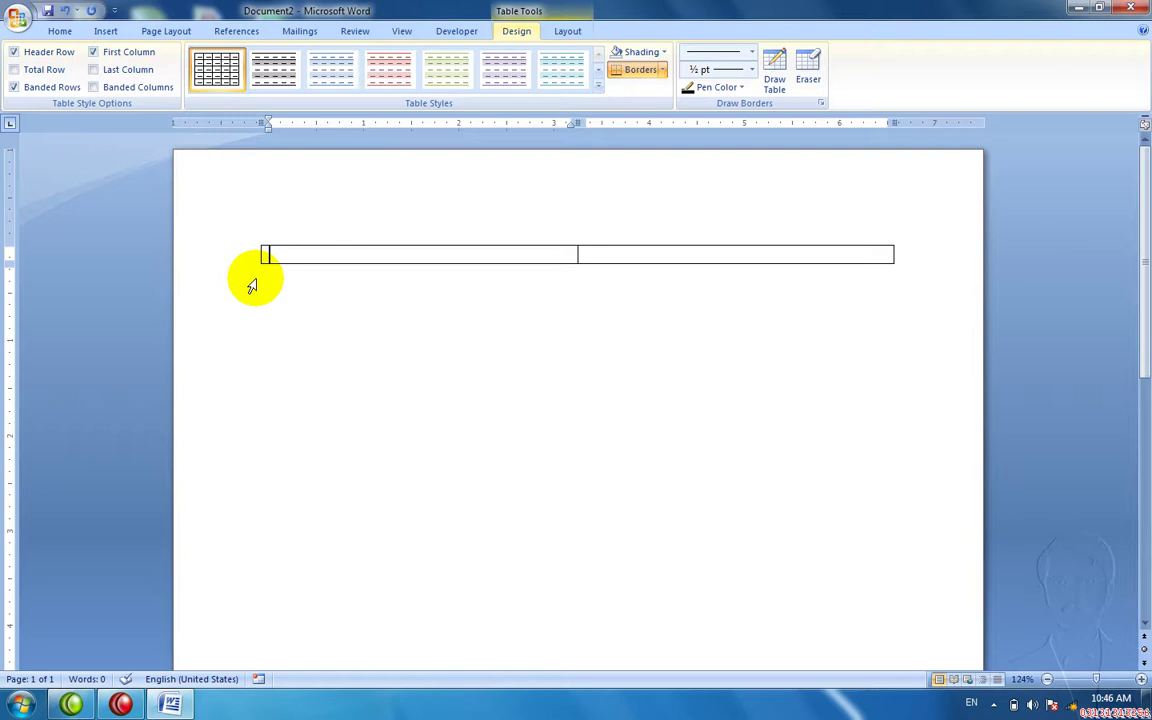
# Enter the lines Name, Roll No and Add in the table's first cell, each followed by an underscore blank.
pyautogui.write('Name___________')
pyautogui.press('Return')
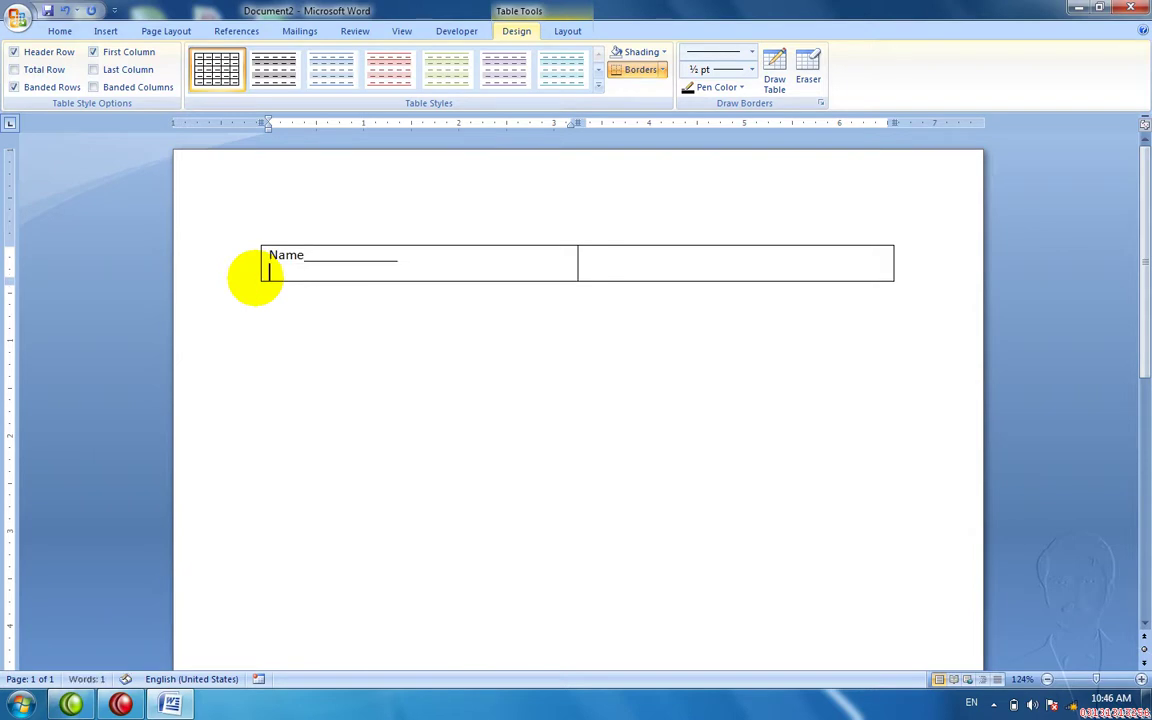
pyautogui.write('Roll No__________')
pyautogui.press('Return')
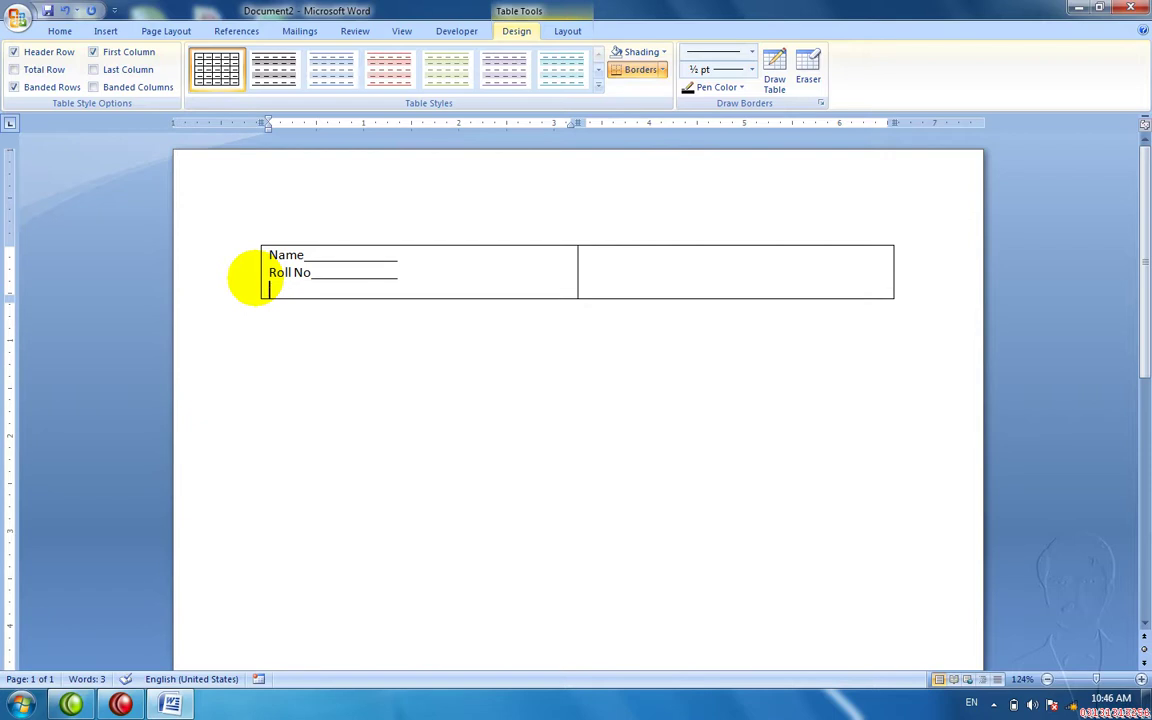
pyautogui.write('Add____________')
pyautogui.press('Return')
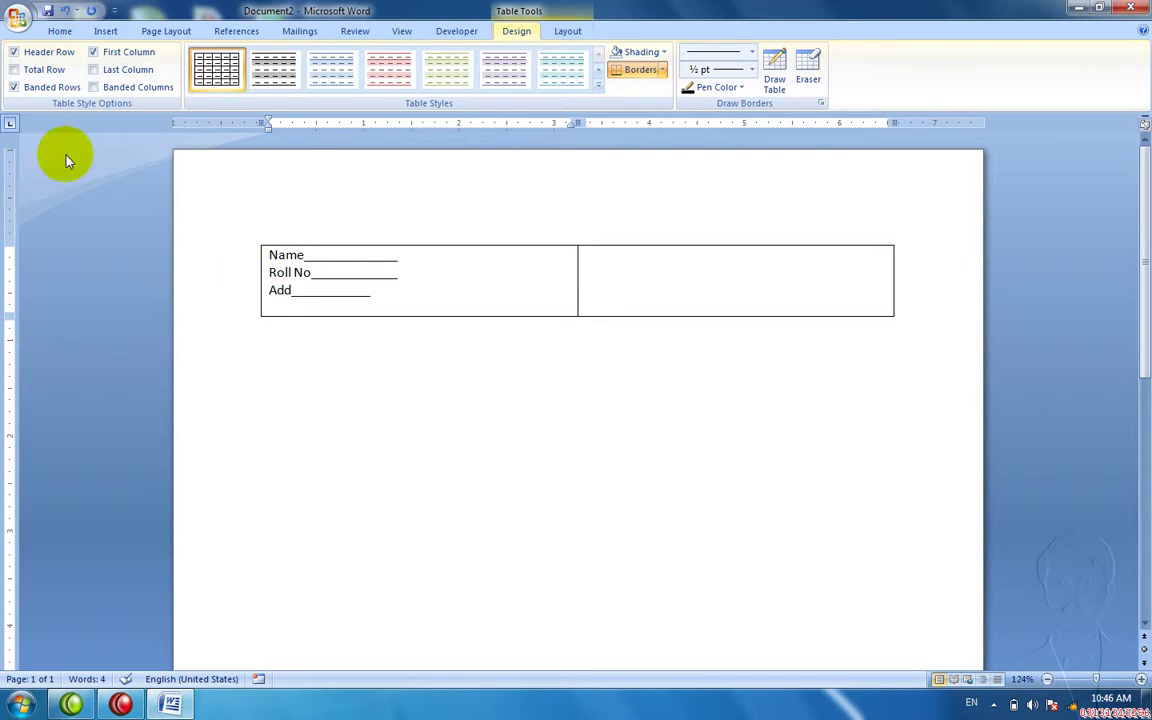
# Search the clip art for Computer and place the woman-at-computer picture below the Add line in the first cell.
pyautogui.click(112, 31)
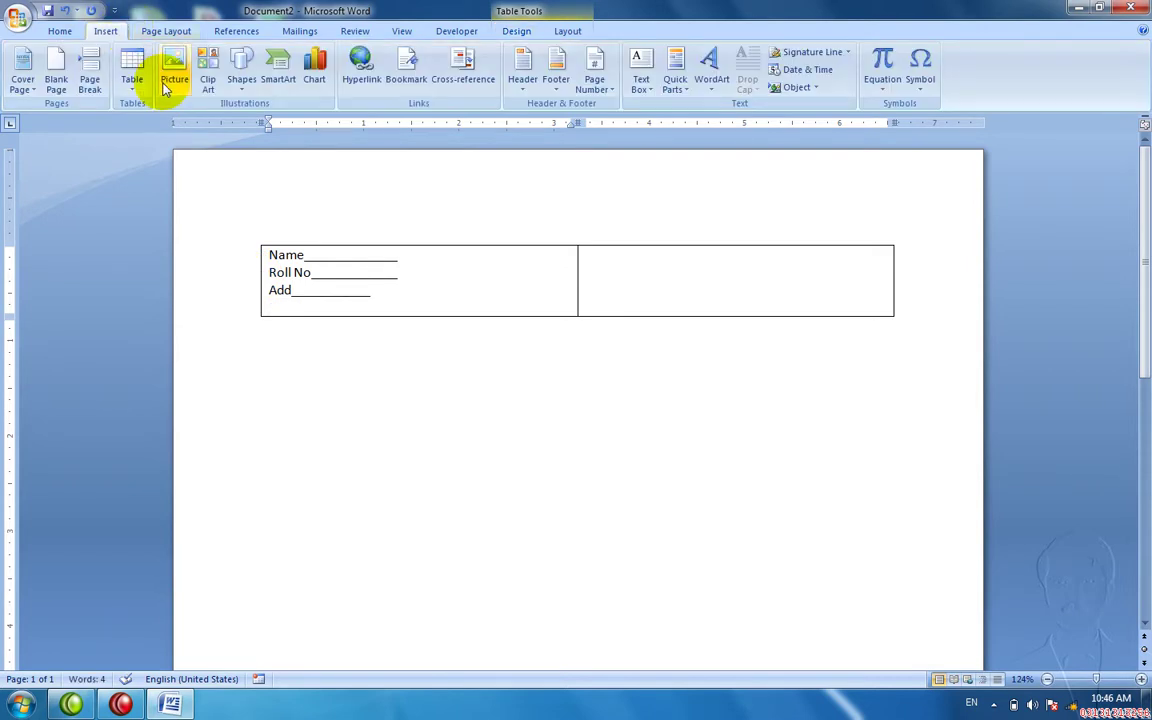
pyautogui.click(210, 80)
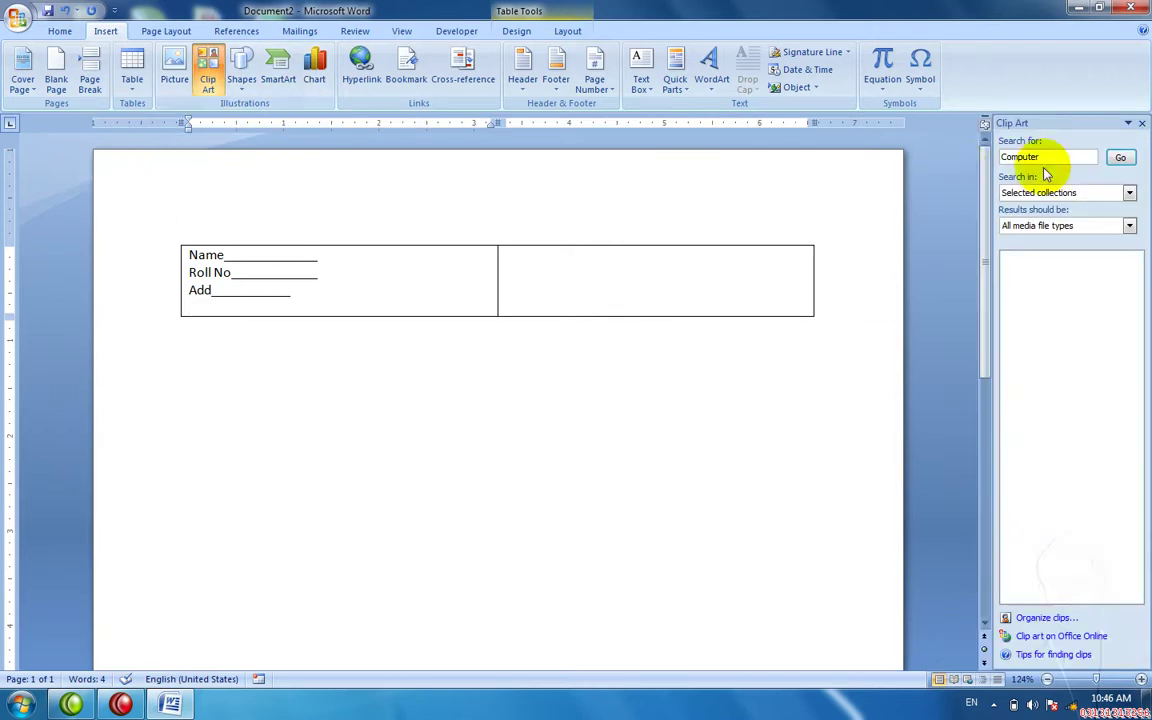
pyautogui.click(1113, 163)
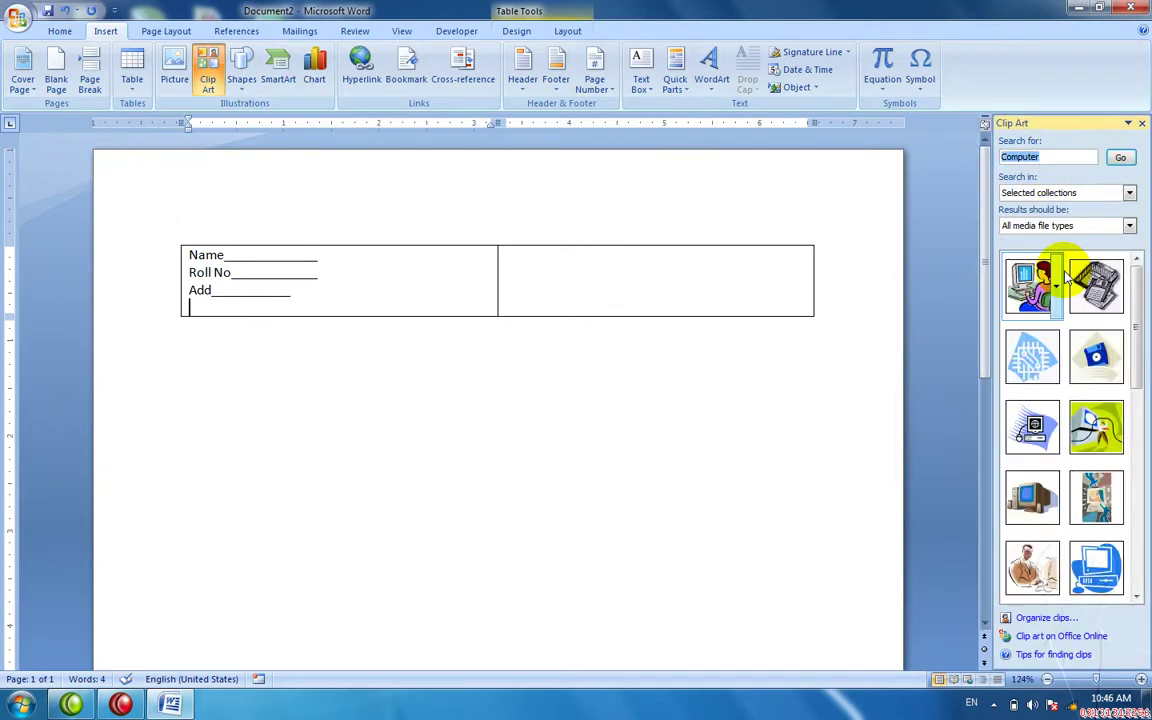
pyautogui.moveTo(1041, 270); pyautogui.dragTo(418, 309)
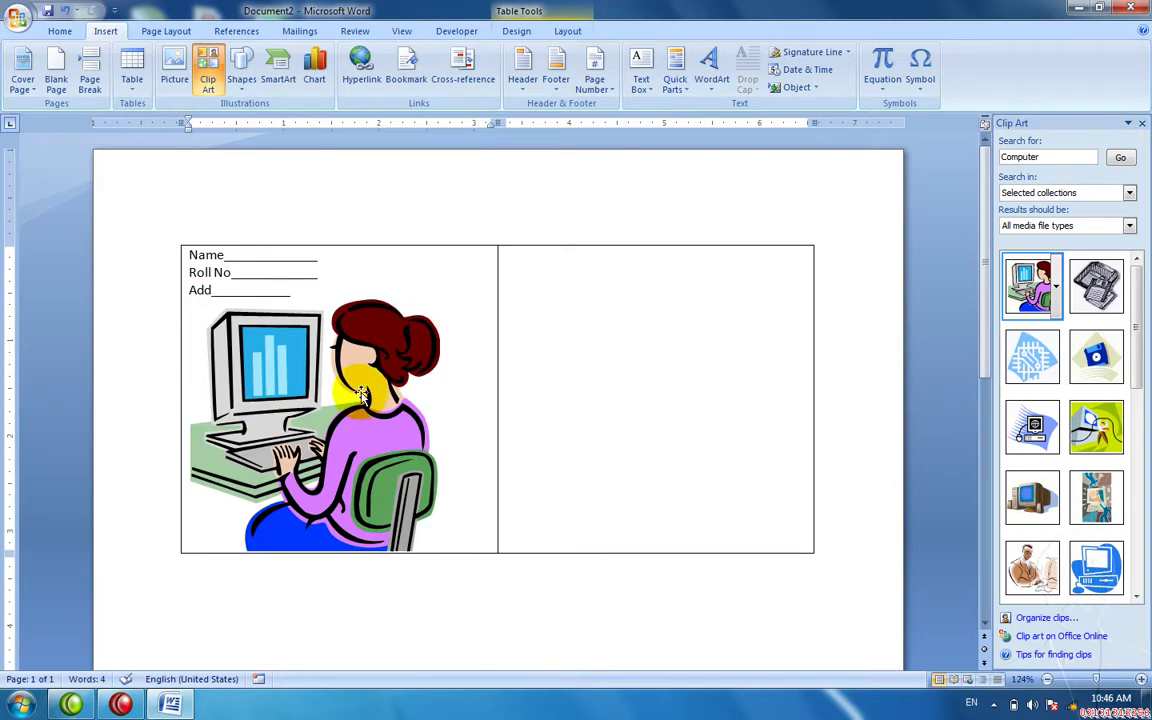
# Shrink the clip art picture proportionally to about 1 inch wide.
pyautogui.click(330, 356)
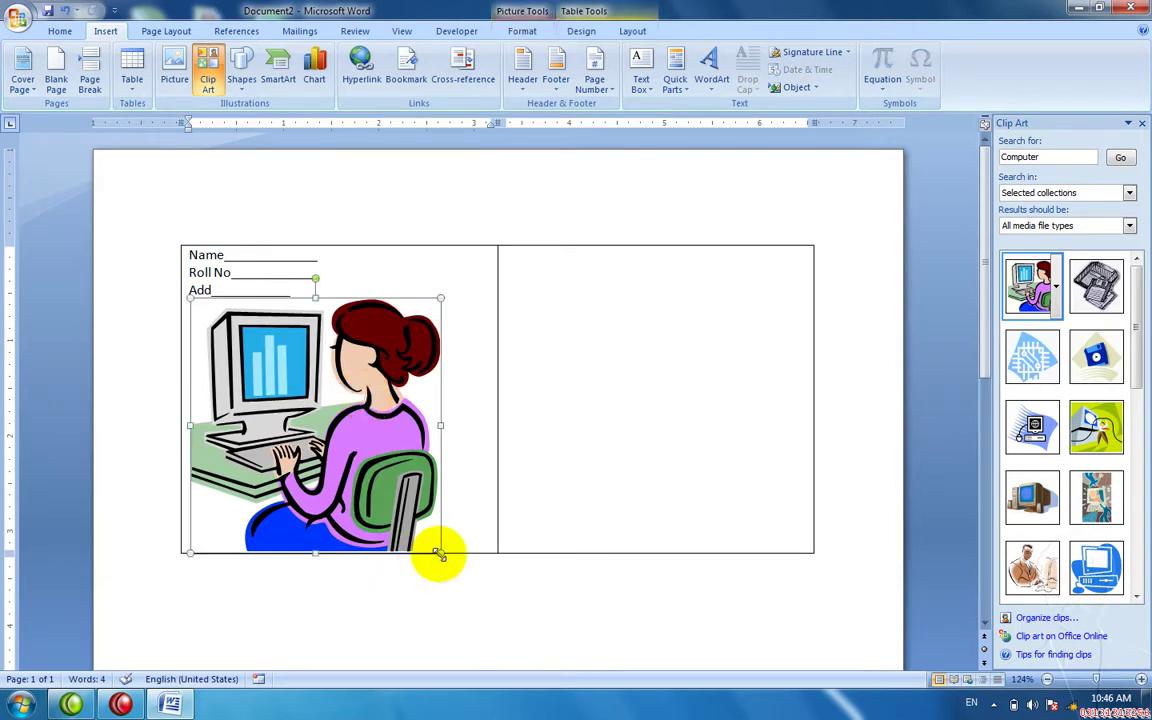
pyautogui.moveTo(440, 552); pyautogui.dragTo(290, 332)
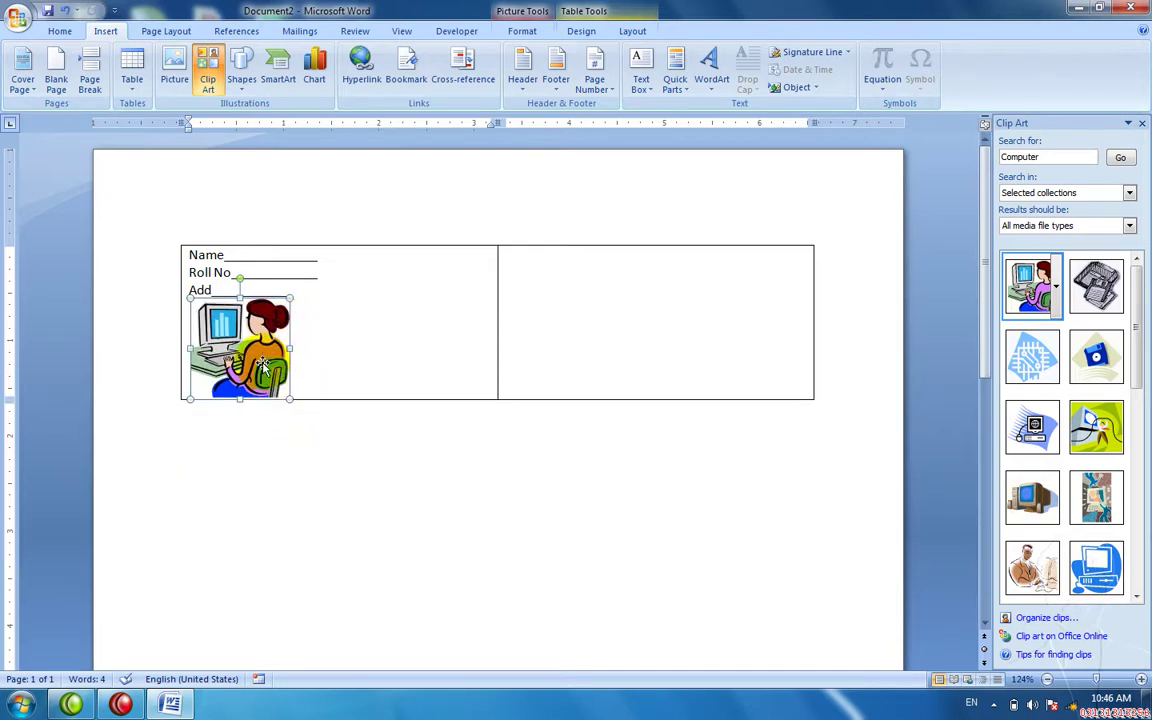
pyautogui.click(322, 333)
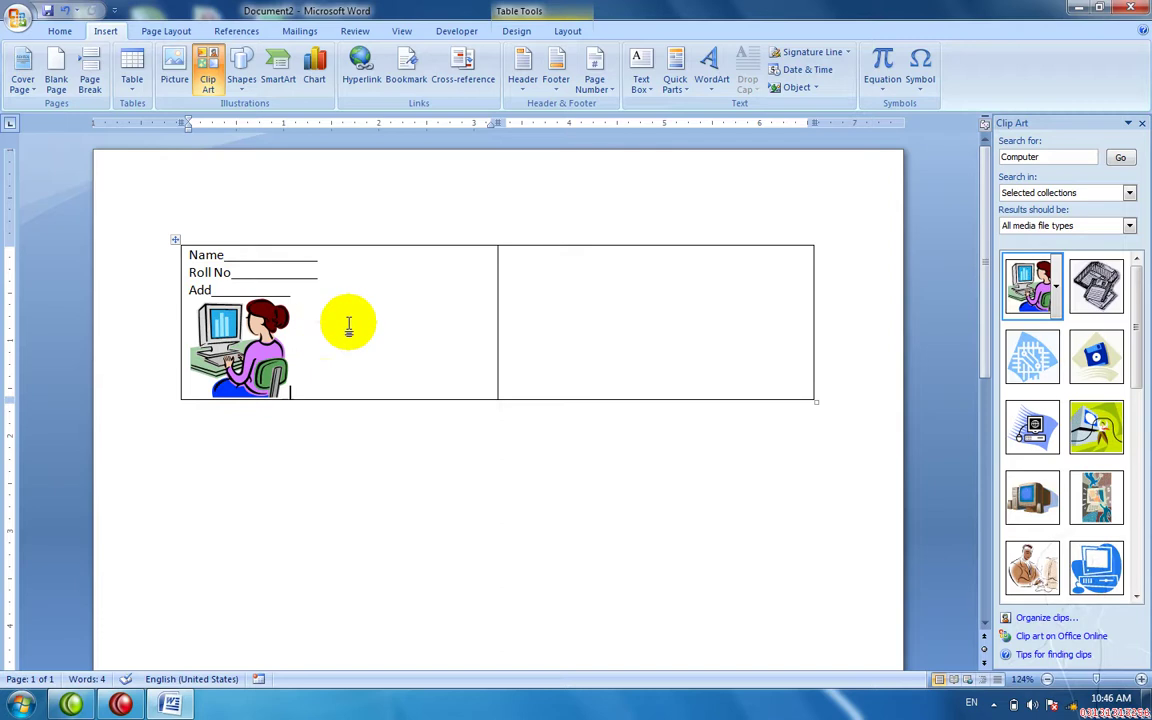
# Extend the two-column table with many empty rows below the row containing the clip art.
pyautogui.click(563, 336)
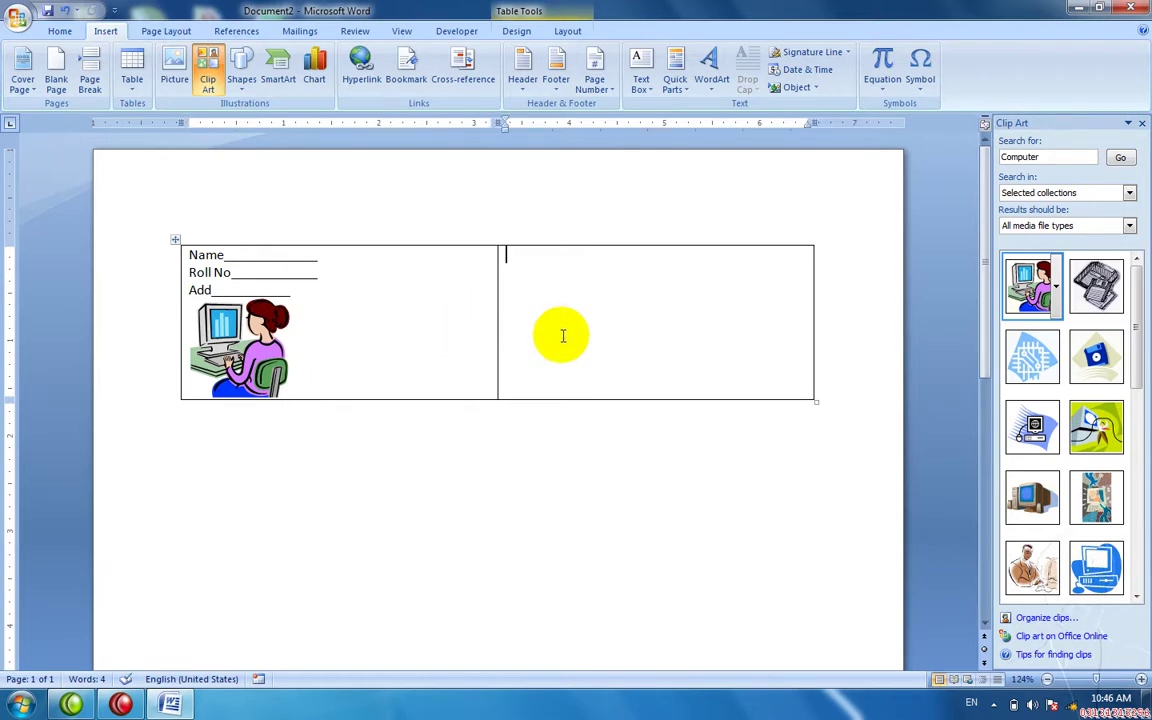
pyautogui.press('Tab')
pyautogui.press('Tab')
pyautogui.press('Tab')
pyautogui.press('Tab')
pyautogui.press('Tab')
pyautogui.press('Tab')
pyautogui.press('Tab')
pyautogui.press('Tab')
pyautogui.press('Tab')
pyautogui.press('Tab')
pyautogui.press('Tab')
pyautogui.press('Tab')
pyautogui.press('Tab')
pyautogui.press('Tab')
pyautogui.press('Tab')
pyautogui.press('Tab')
pyautogui.press('Tab')
pyautogui.scroll(-6, 563, 336)
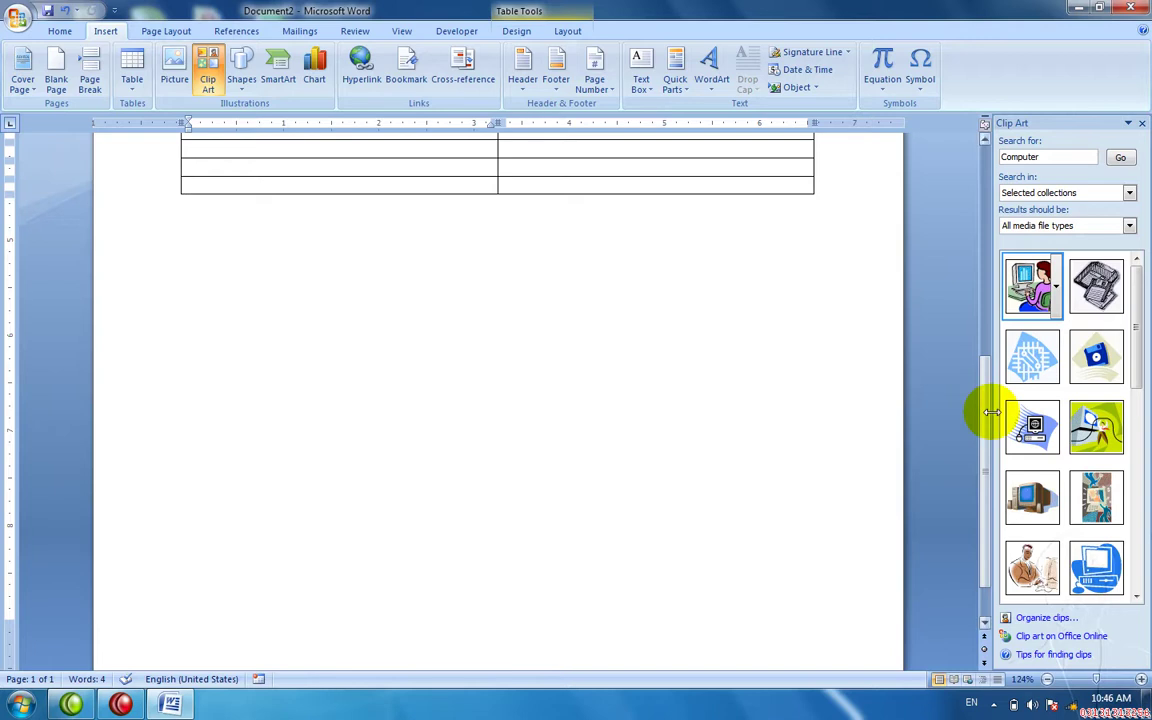
pyautogui.moveTo(988, 418); pyautogui.dragTo(990, 202)
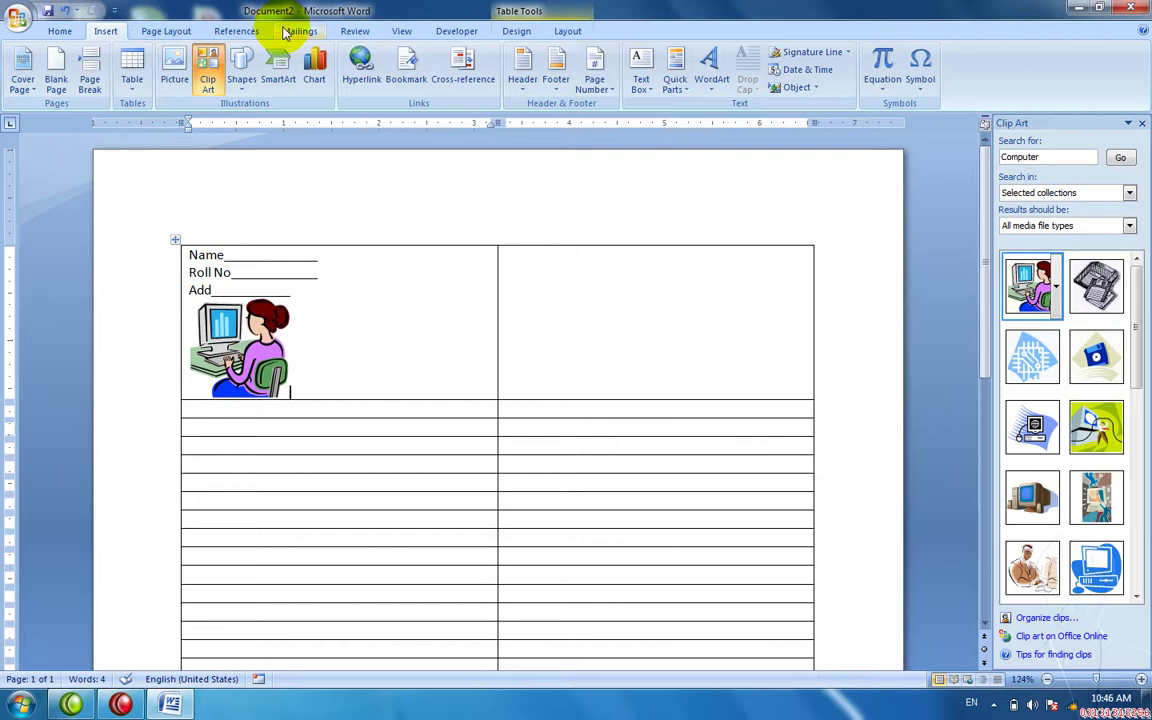
pyautogui.click(288, 33)
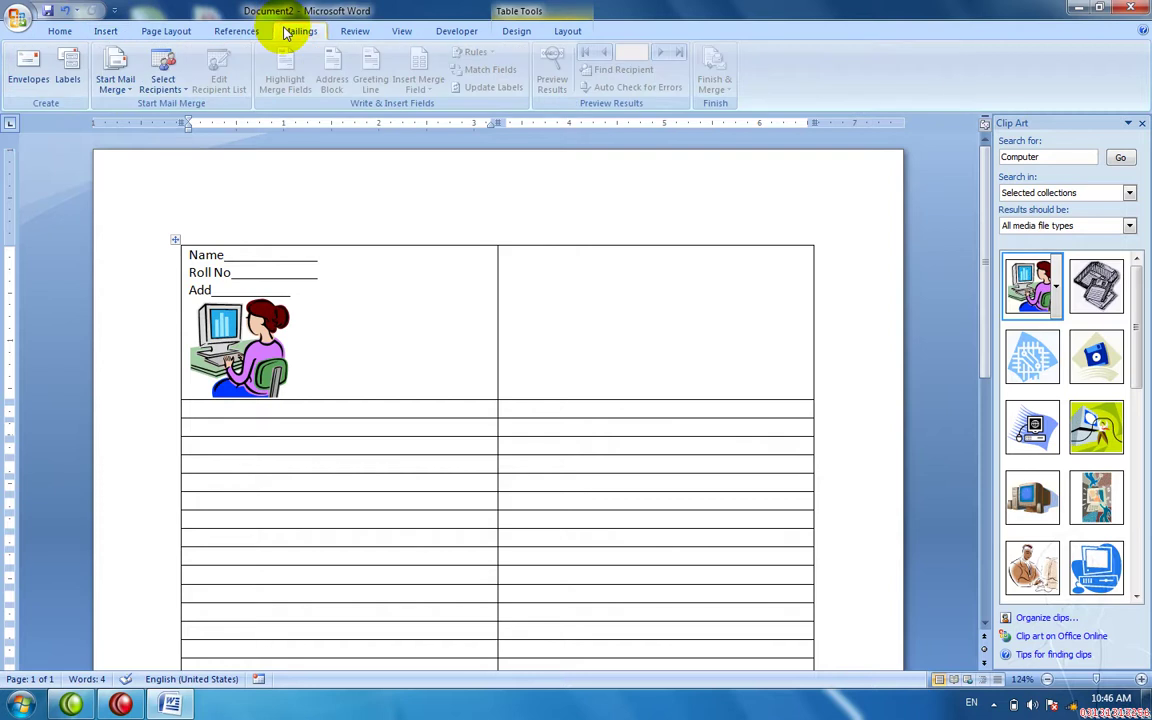
# Start a label mail merge without choosing a label format and update the labels to copy the first cell's content into every table cell.
pyautogui.click(111, 94)
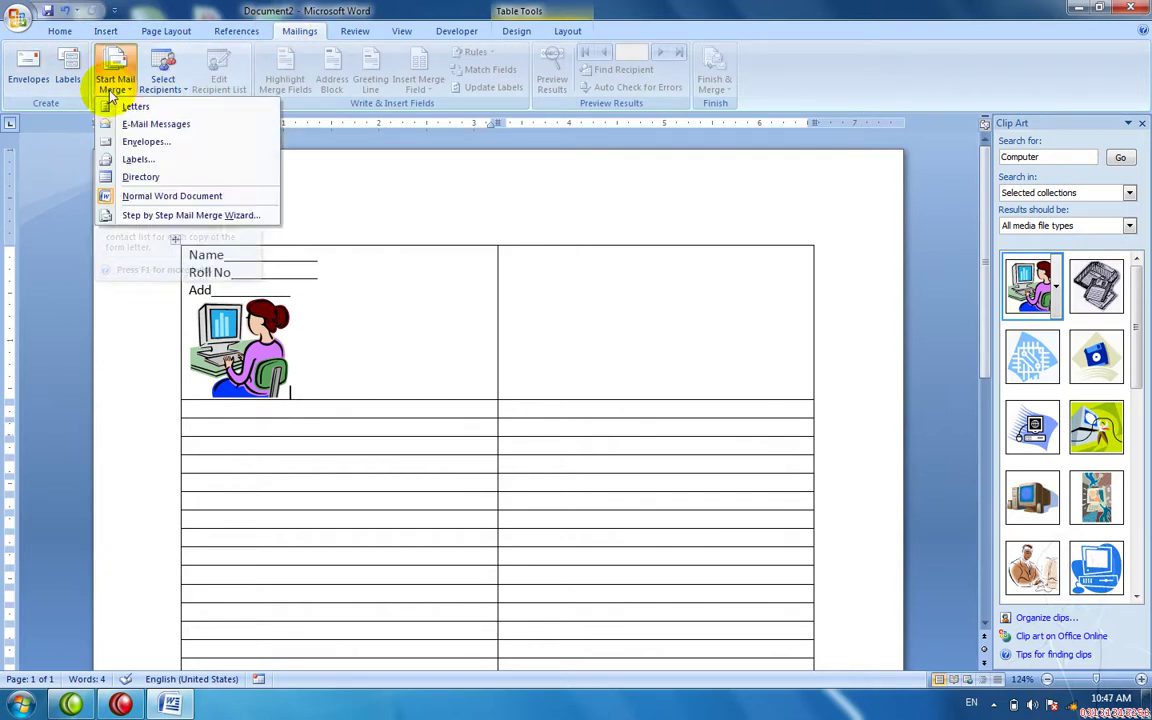
pyautogui.click(118, 159)
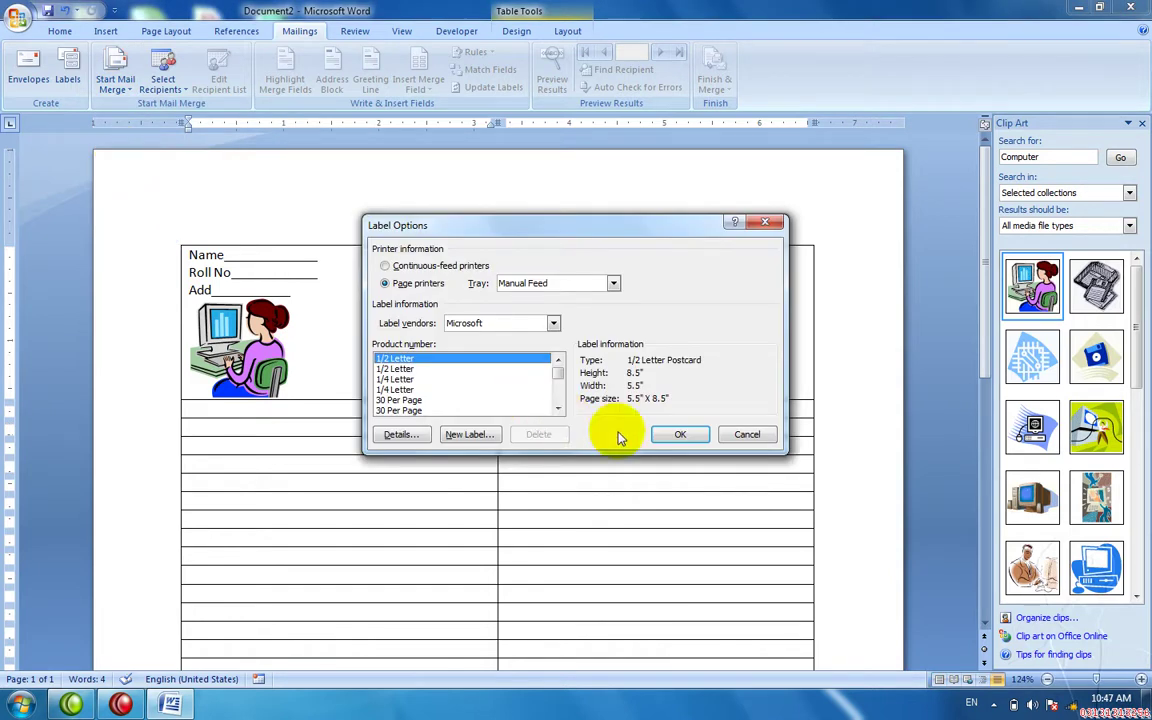
pyautogui.click(745, 436)
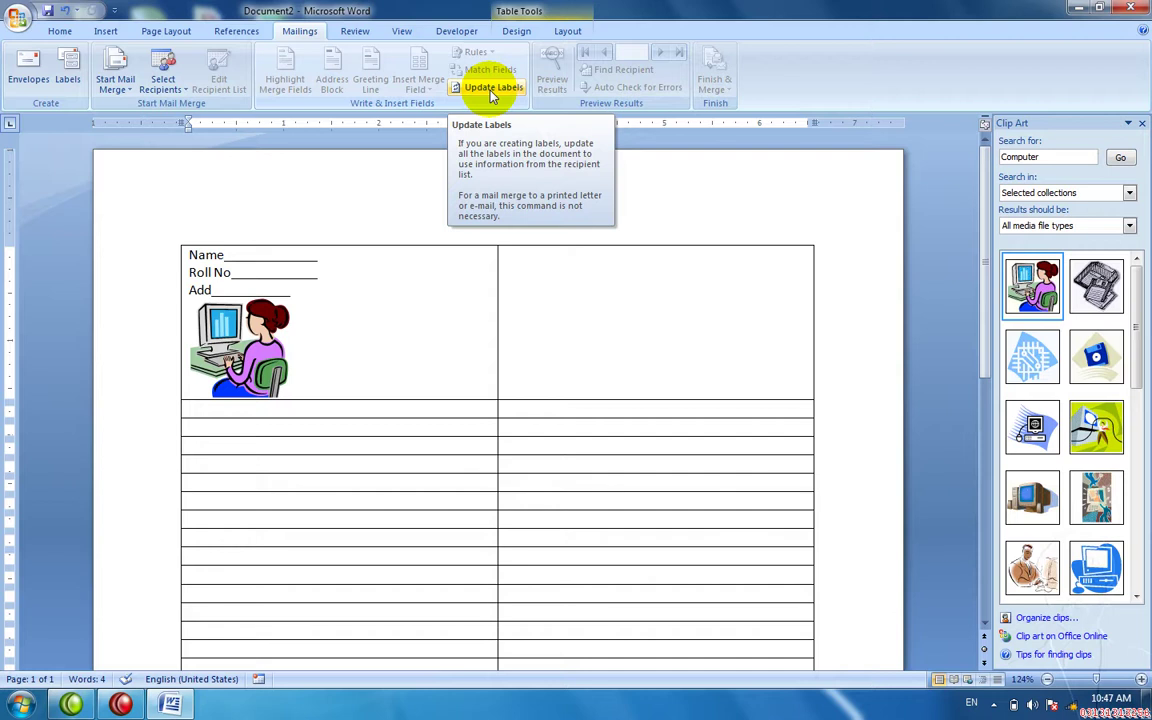
pyautogui.click(491, 88)
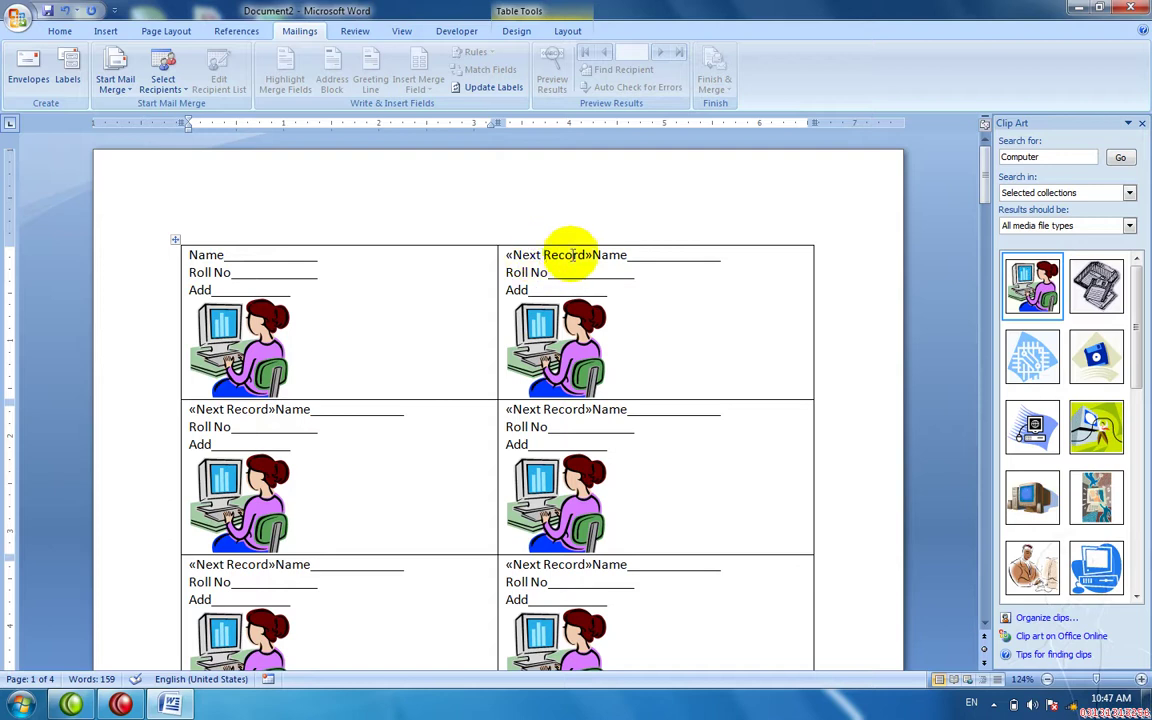
# Copy the «Next Record» text from the first row's second cell and enter it as the text to find.
pyautogui.moveTo(592, 256); pyautogui.dragTo(508, 253)
pyautogui.hotkey('ctrl', 'c')
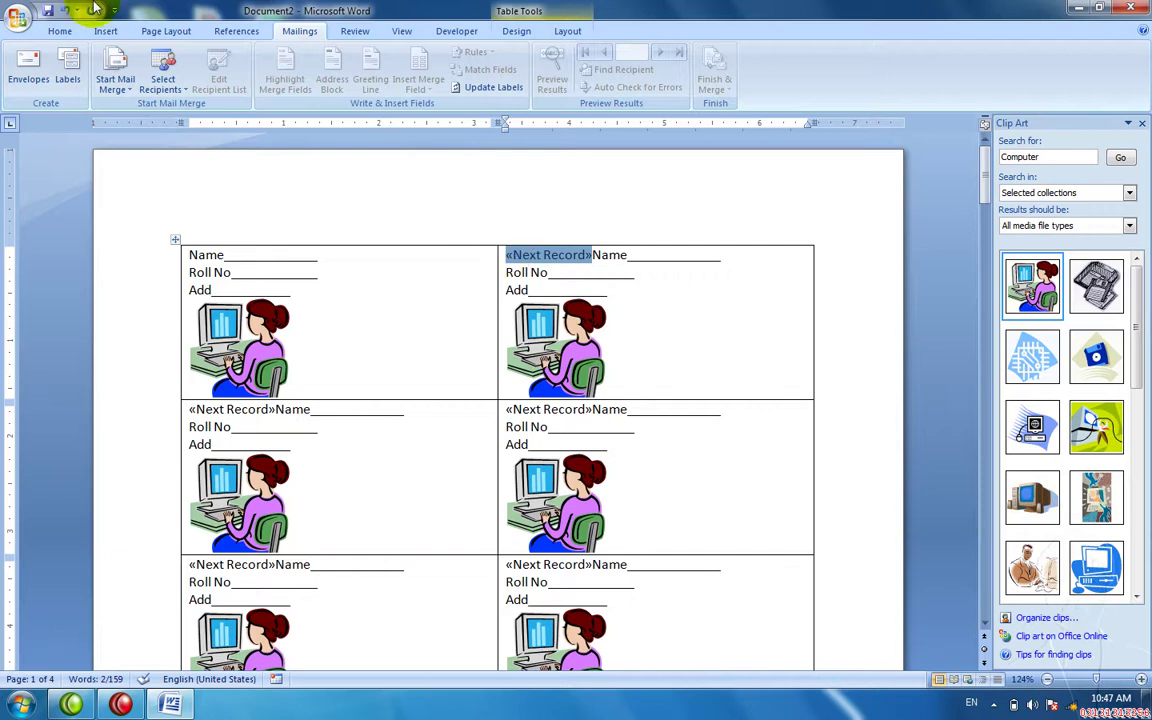
pyautogui.click(52, 33)
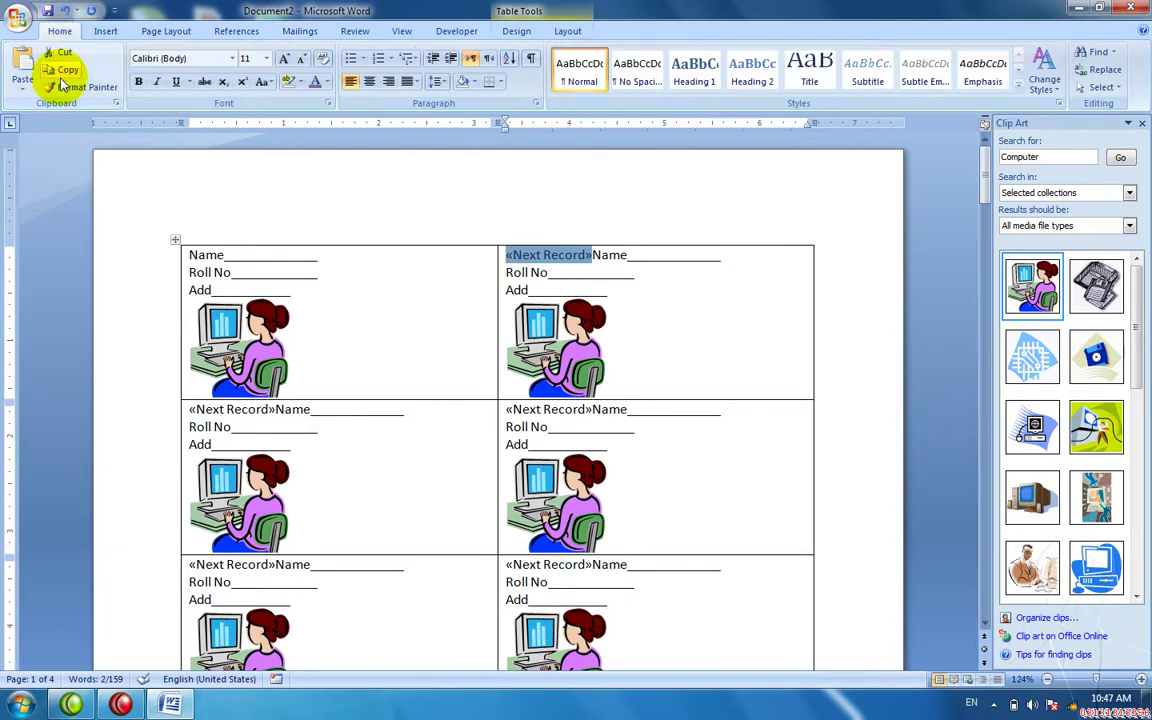
pyautogui.click(62, 76)
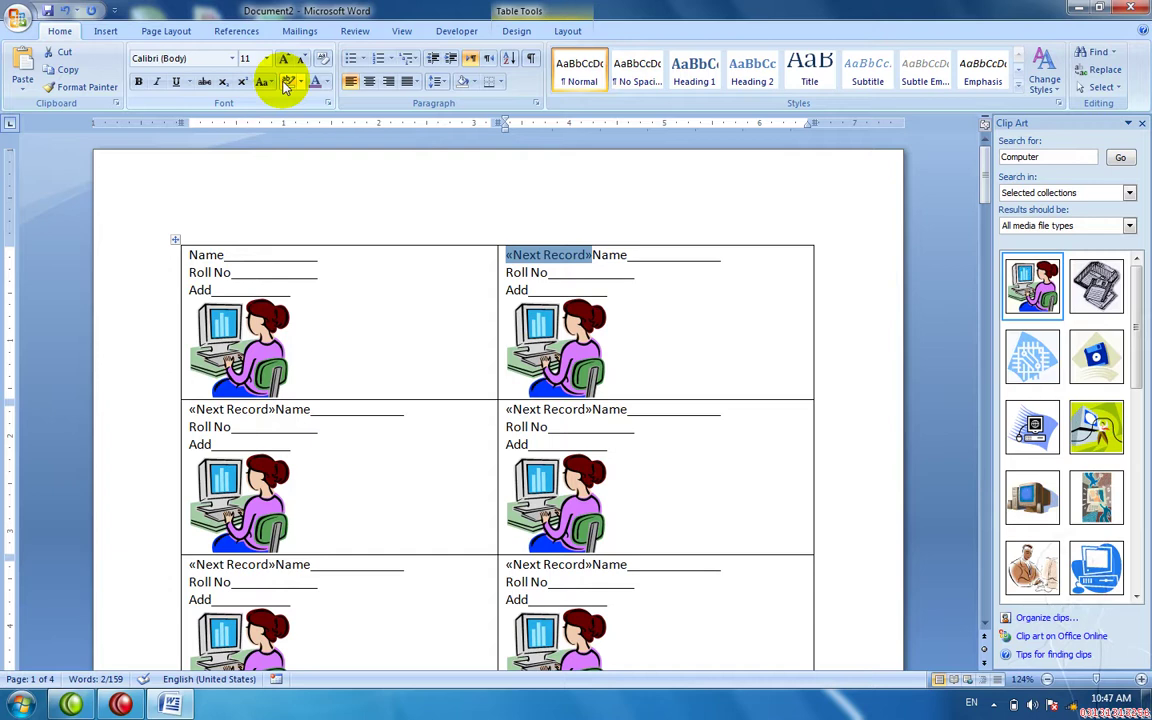
pyautogui.click(1090, 51)
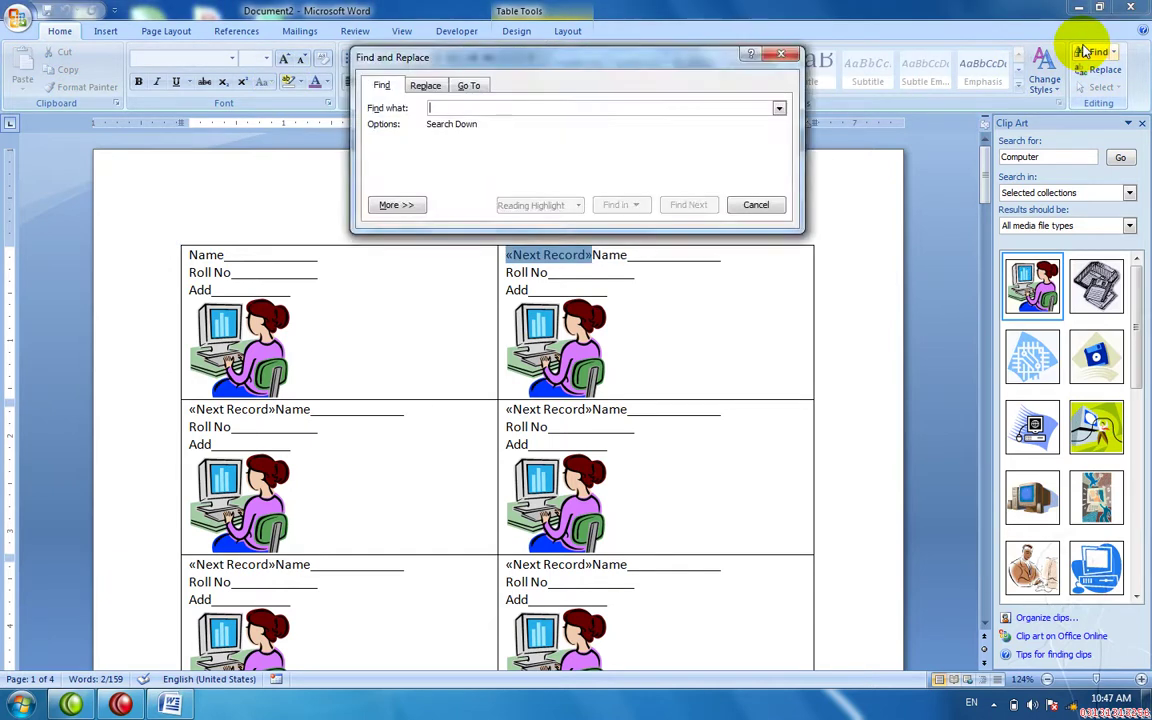
pyautogui.hotkey('ctrl', 'v')
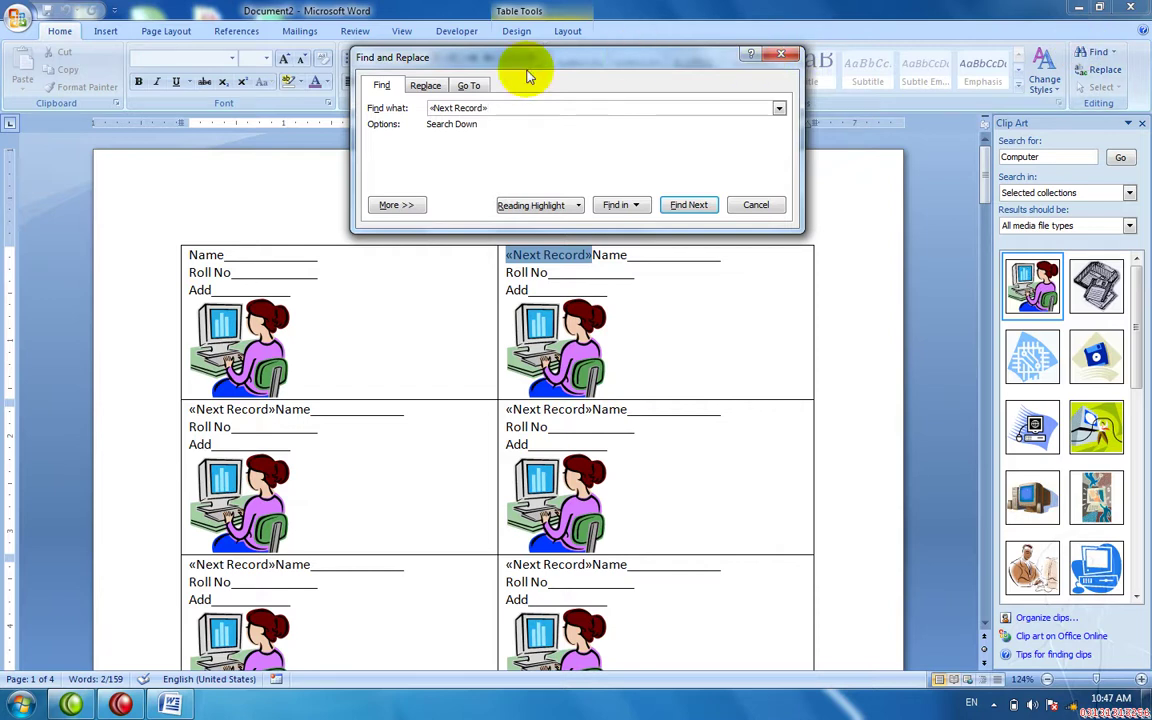
# Replace all «Next Record» occurrences with nothing throughout the entire document and close Find and Replace.
pyautogui.click(427, 85)
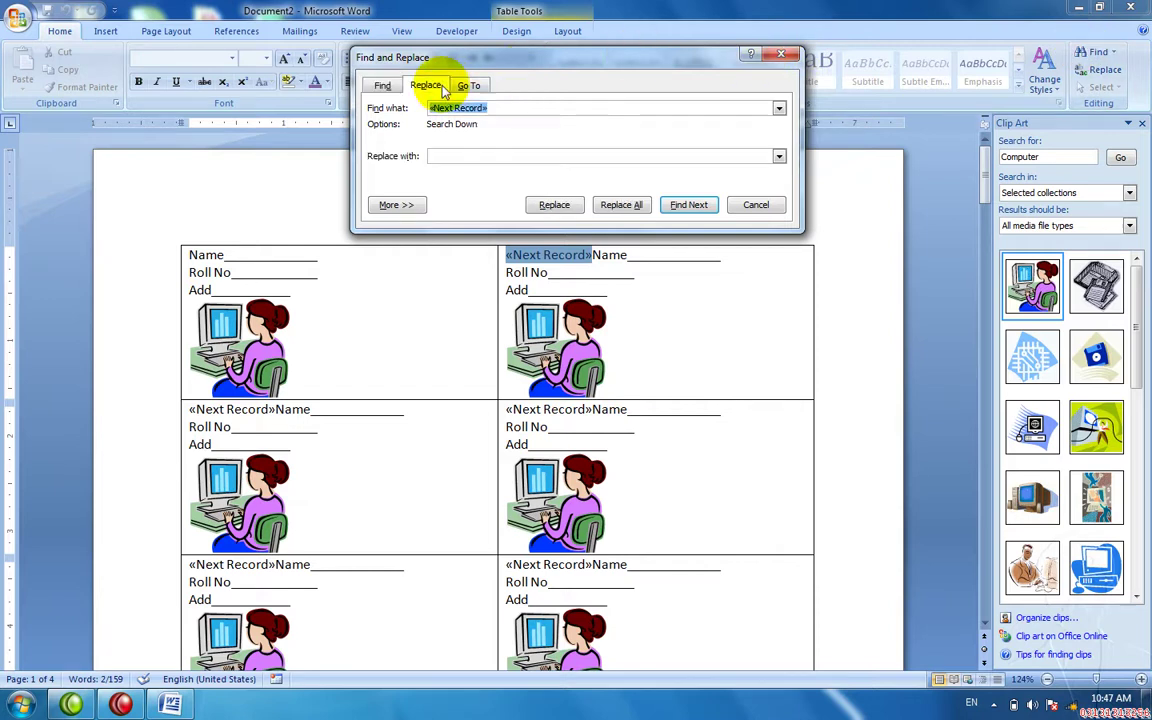
pyautogui.click(477, 155)
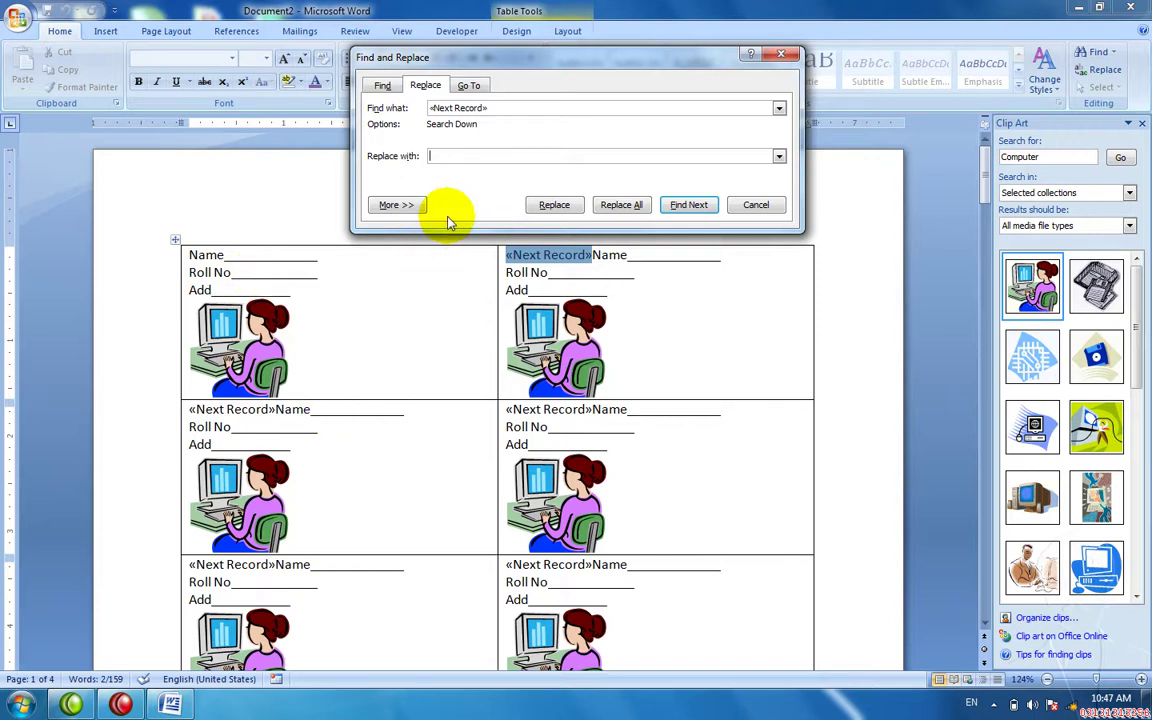
pyautogui.click(624, 218)
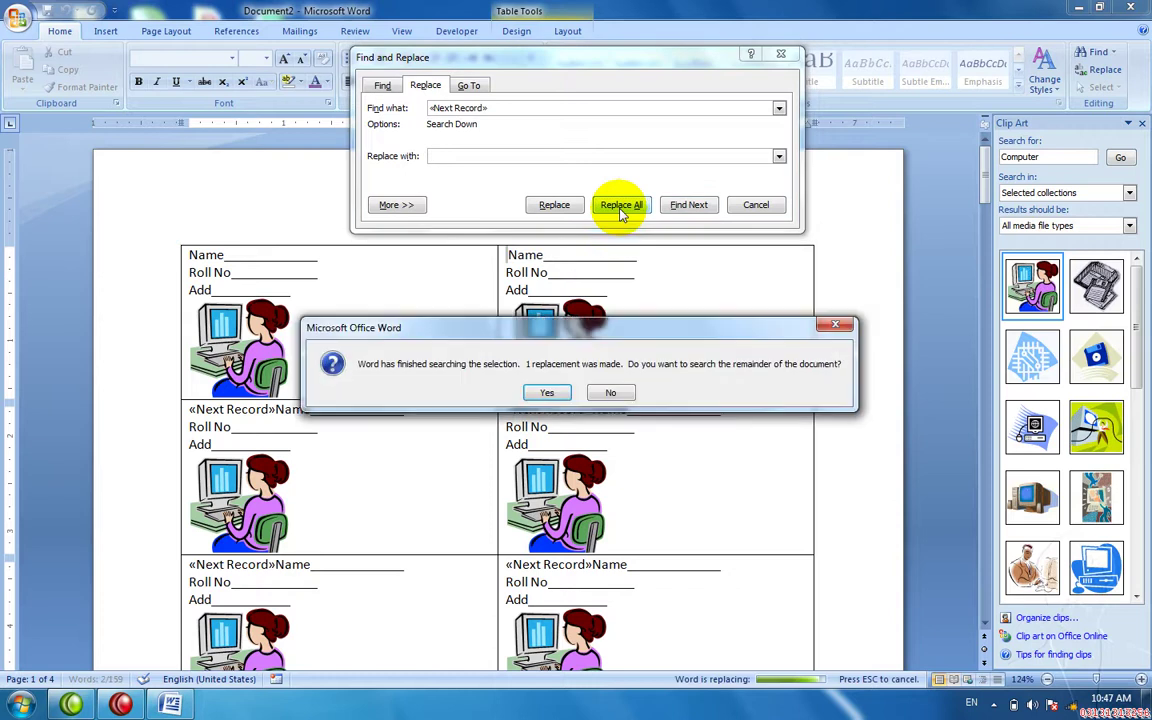
pyautogui.click(560, 393)
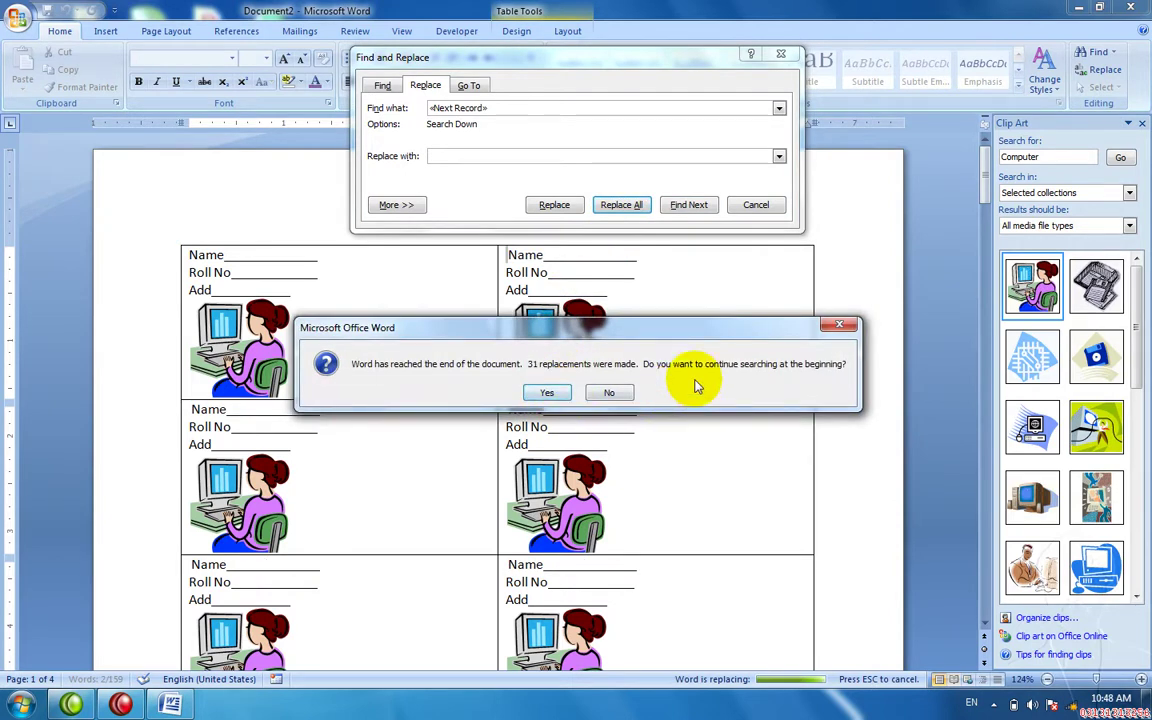
pyautogui.click(551, 393)
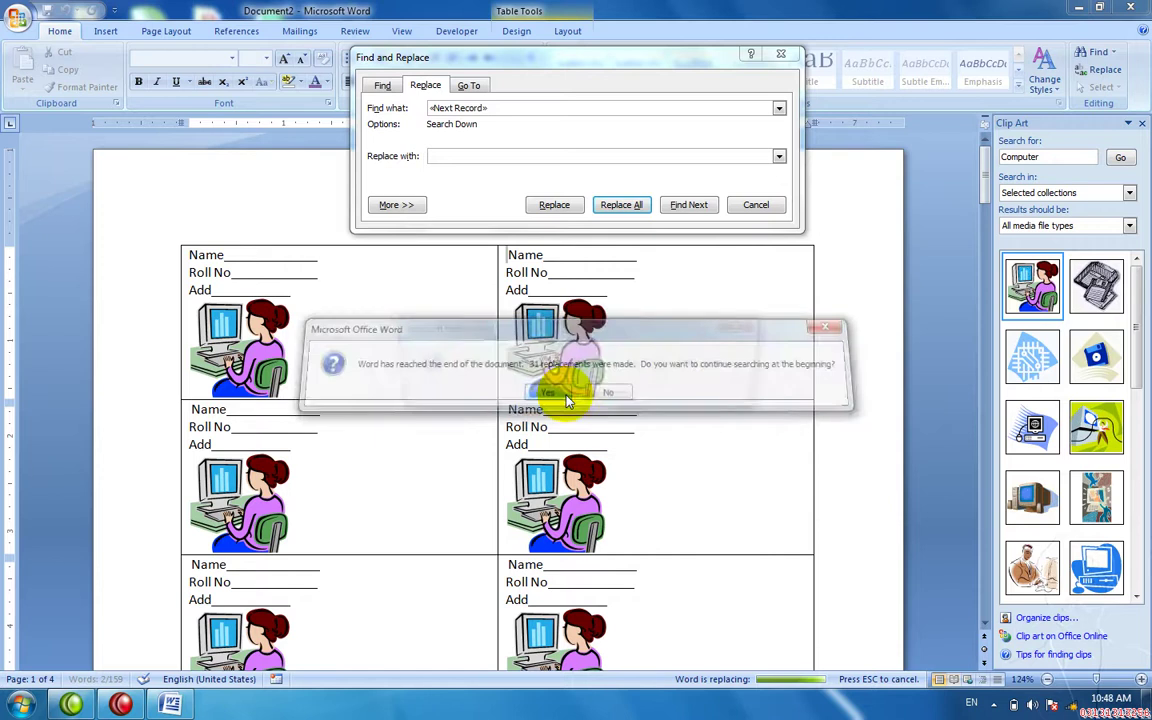
pyautogui.click(746, 324)
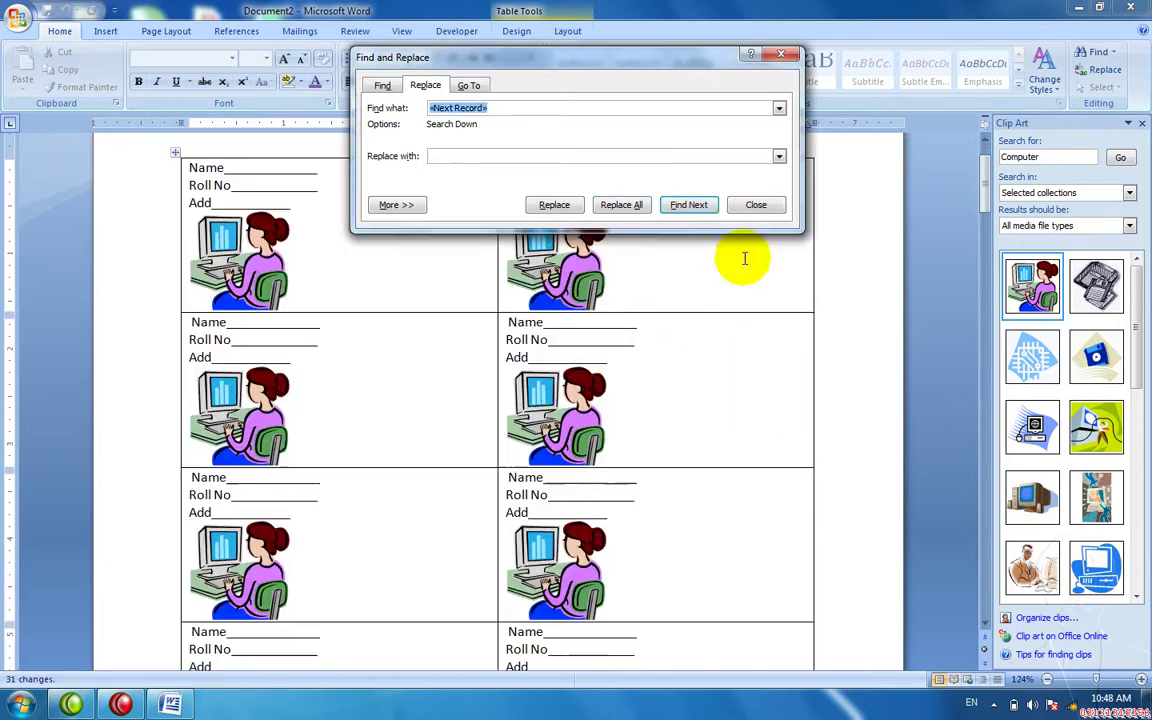
pyautogui.click(755, 206)
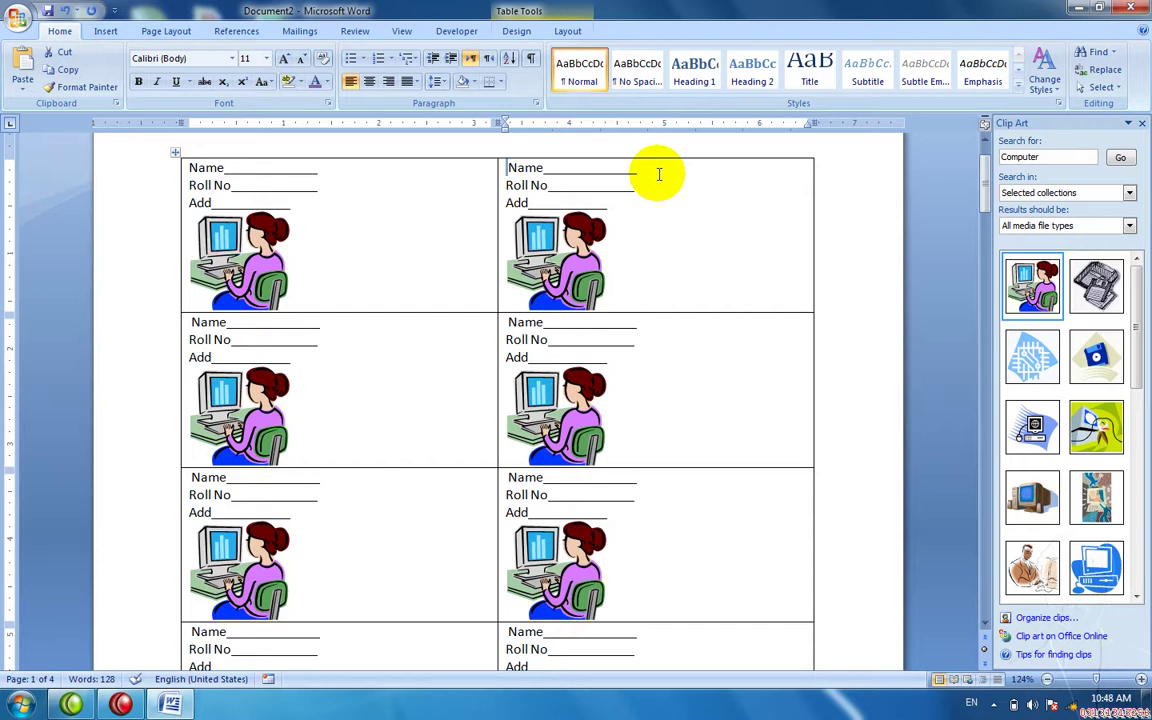
pyautogui.click(301, 31)
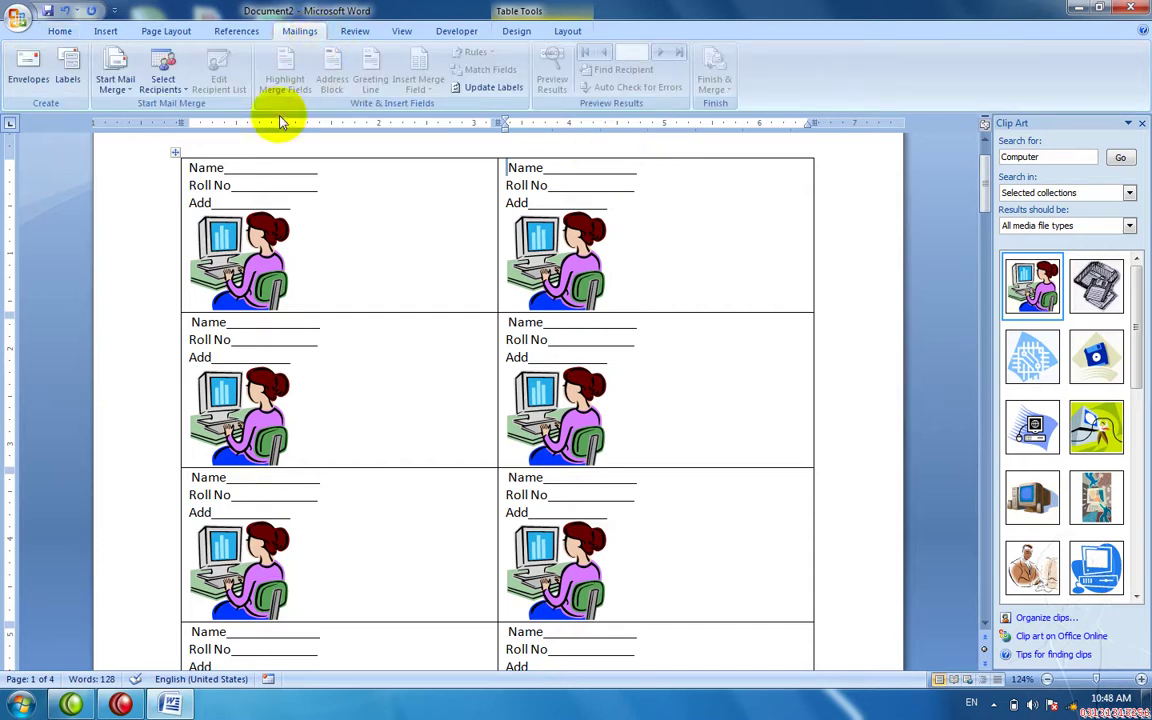
pyautogui.click(68, 70)
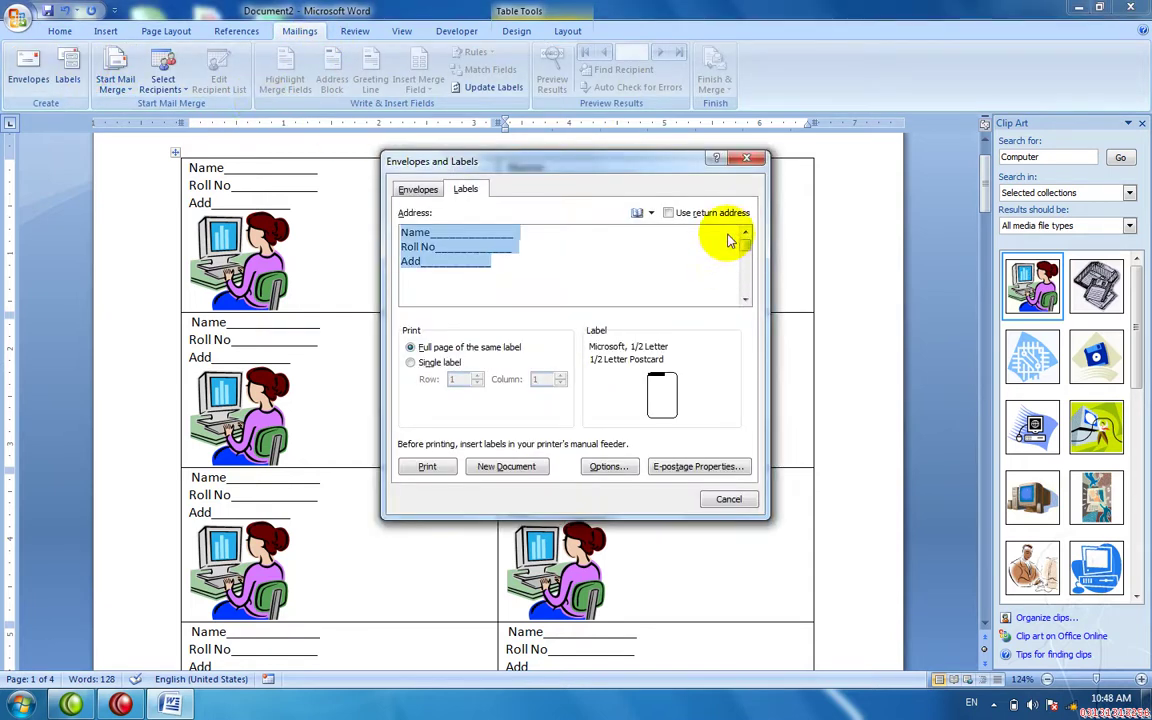
pyautogui.click(745, 159)
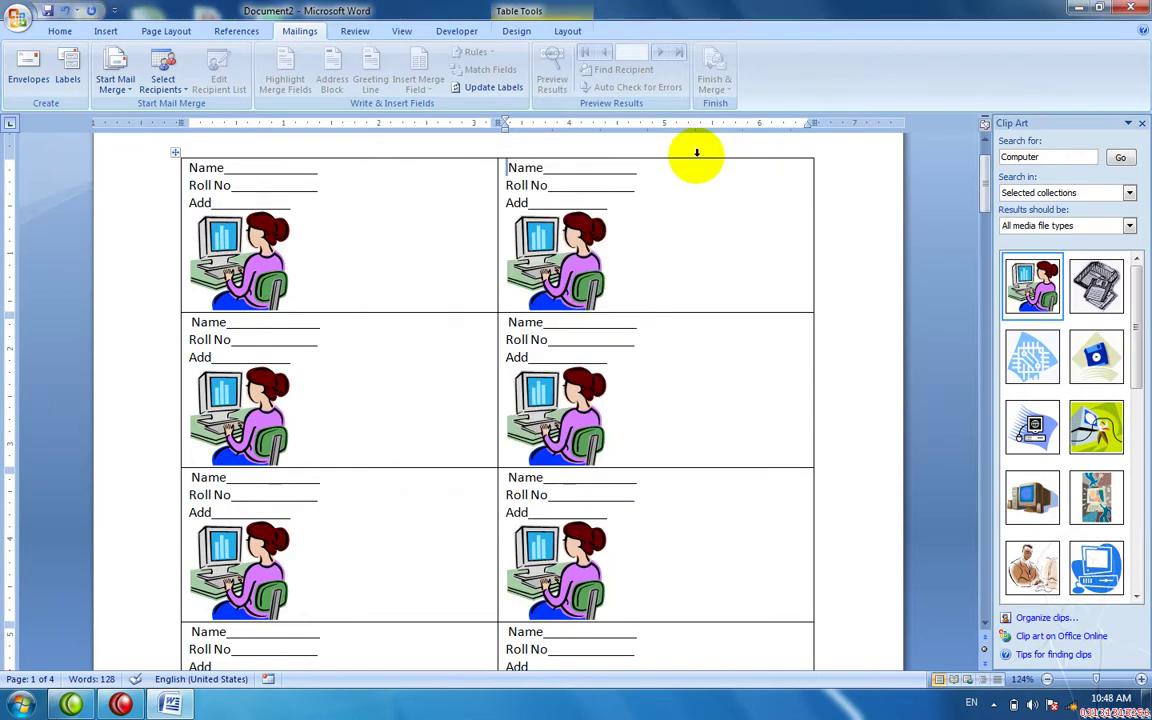
pyautogui.click(133, 90)
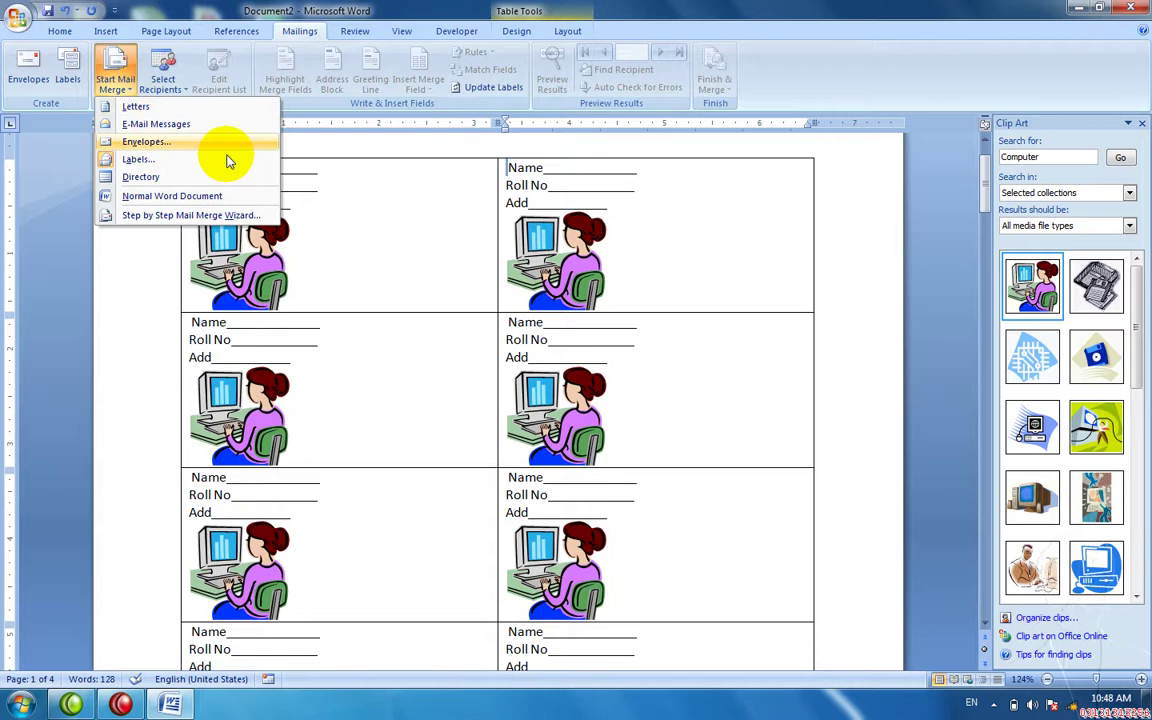
pyautogui.click(406, 311)
# Close the label document without saving it and create a new blank document.
pyautogui.hotkey('ctrl', 'w')
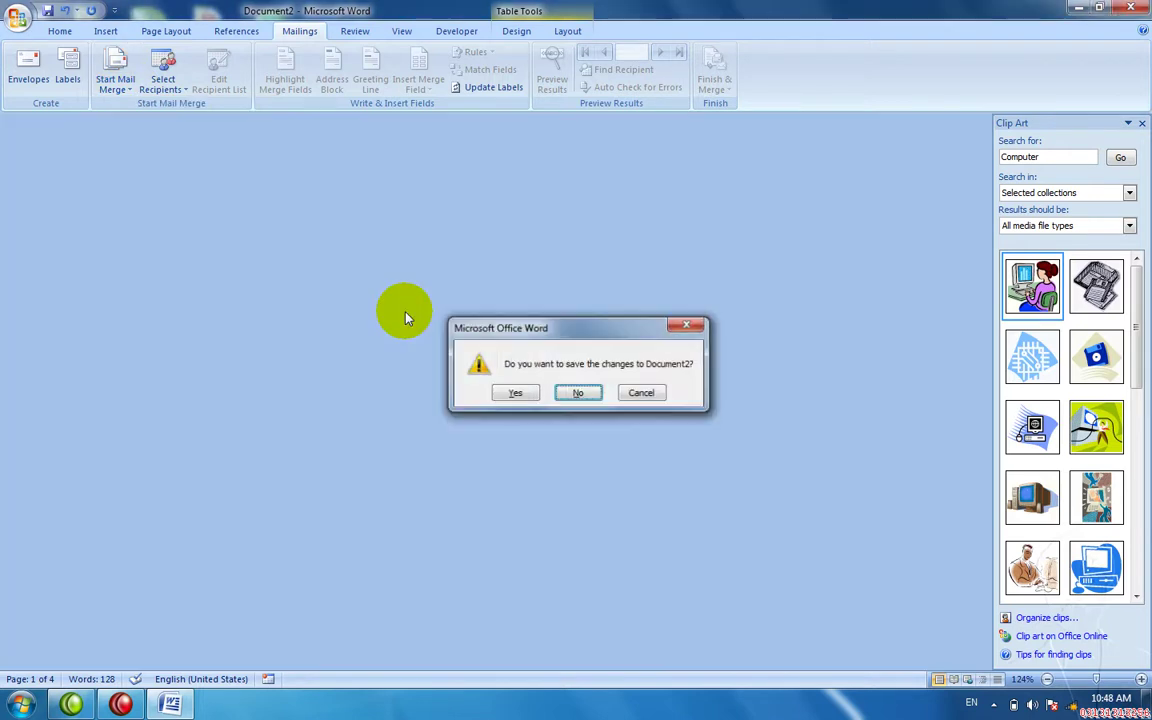
pyautogui.press('n')
pyautogui.hotkey('ctrl', 'n')
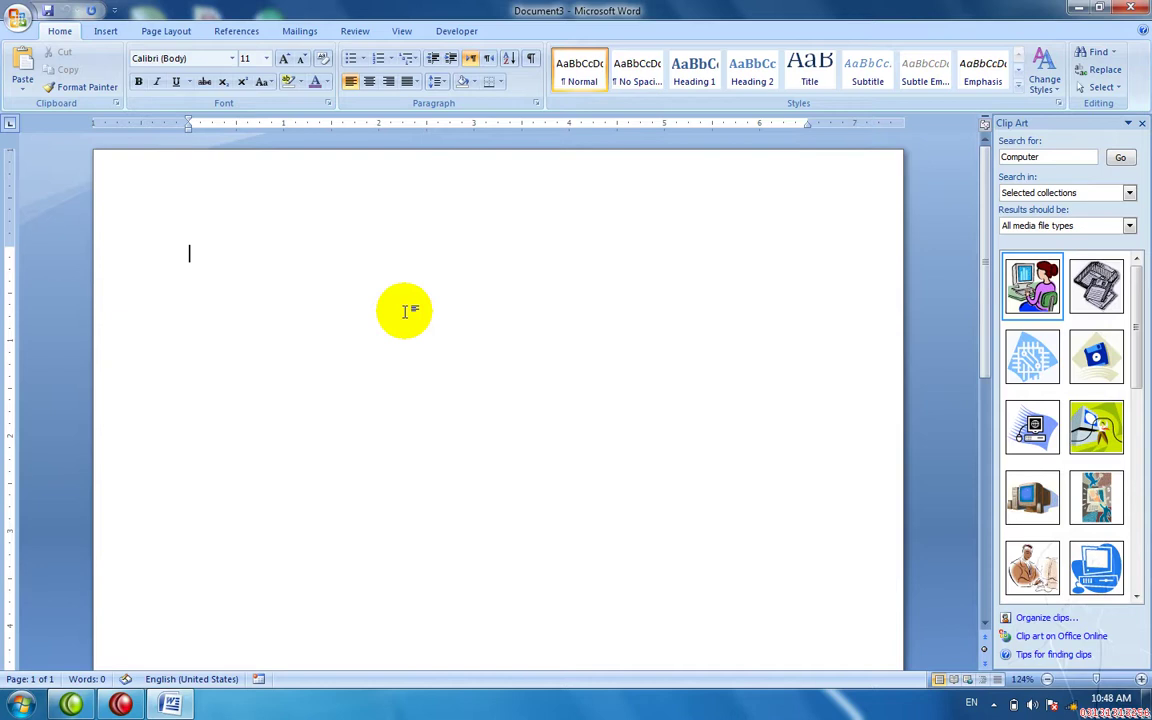
# Enter the lines Name, Add and Mobile, and generate sample paragraphs below them with =rand().
pyautogui.write('Name')
pyautogui.press('Return')
pyautogui.write('Add')
pyautogui.press('Return')
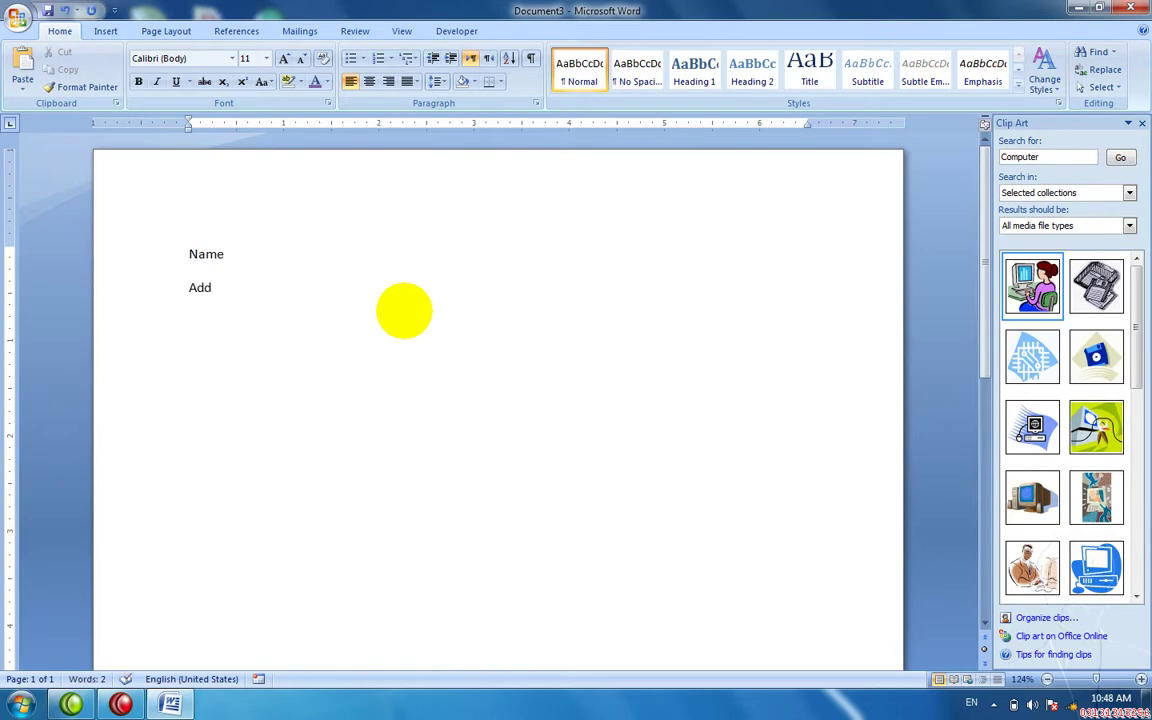
pyautogui.write('Mobile')
pyautogui.press('Return')
pyautogui.write('=rand()')
pyautogui.press('Return')
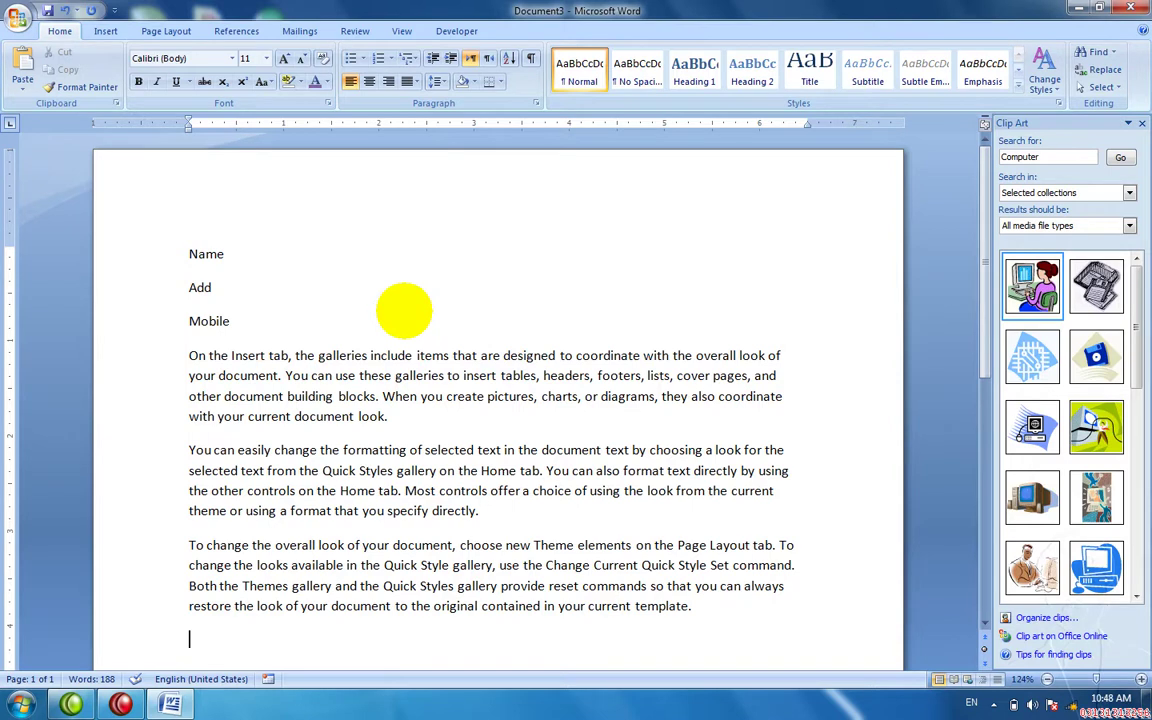
# Duplicate the entire letter text onto a new second page after a page break.
pyautogui.click(288, 270)
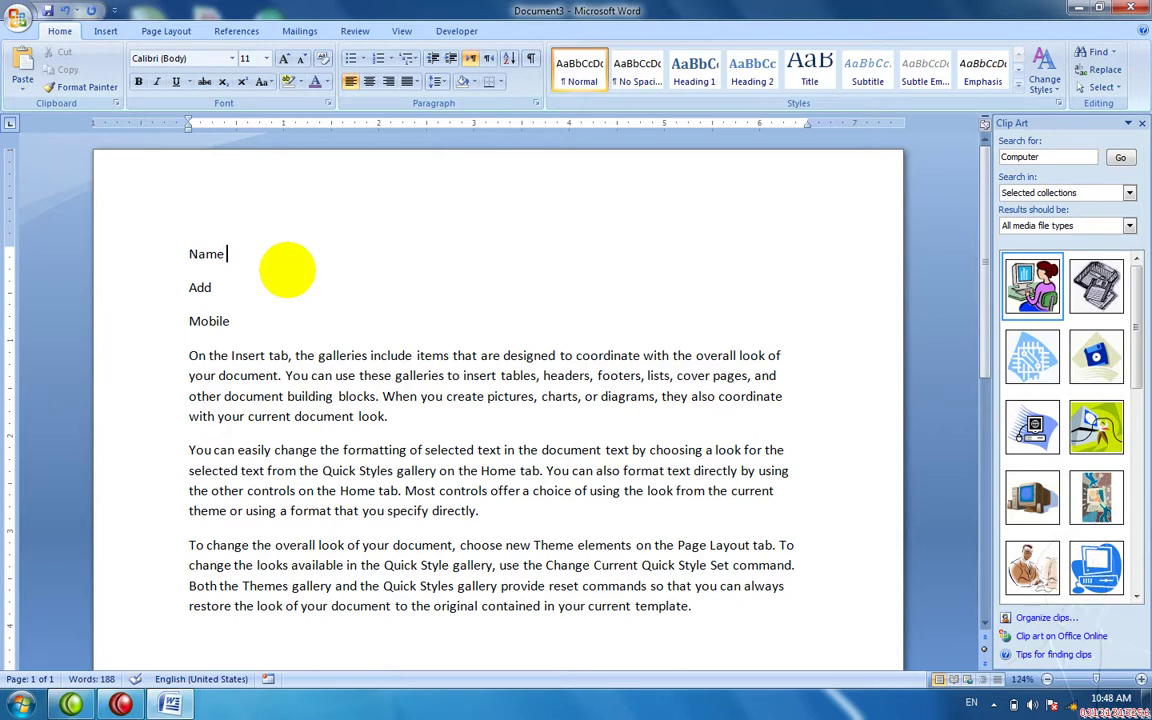
pyautogui.hotkey('ctrl', 'a')
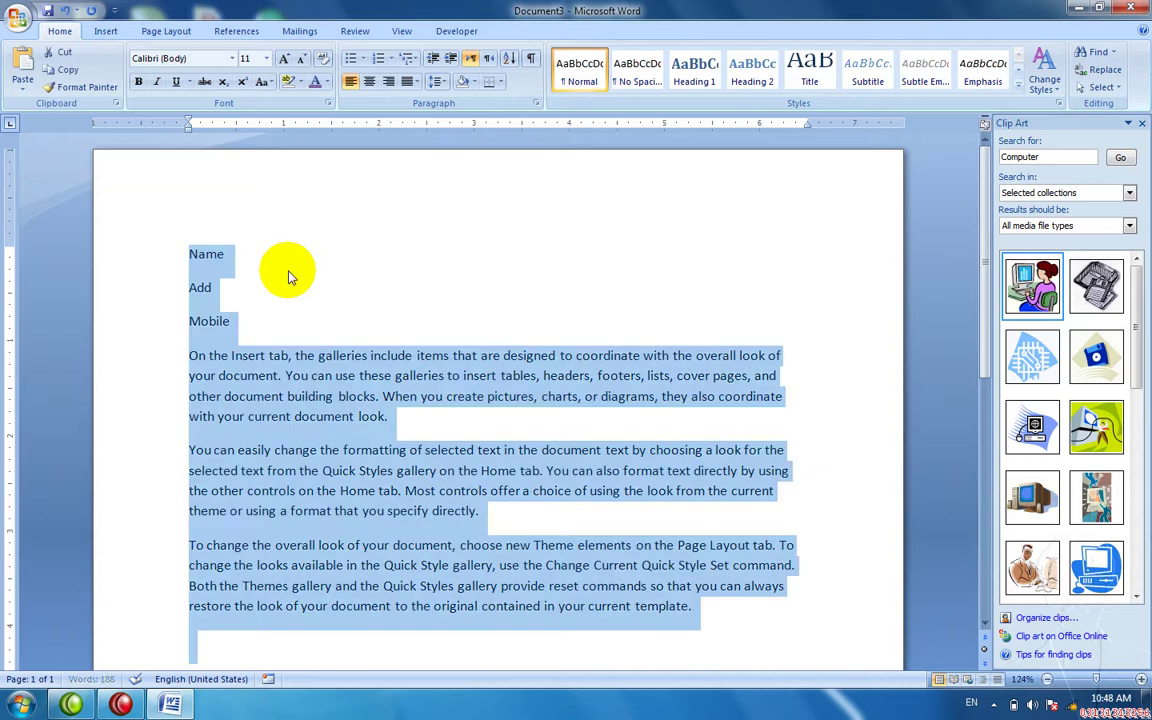
pyautogui.hotkey('ctrl', 'End')
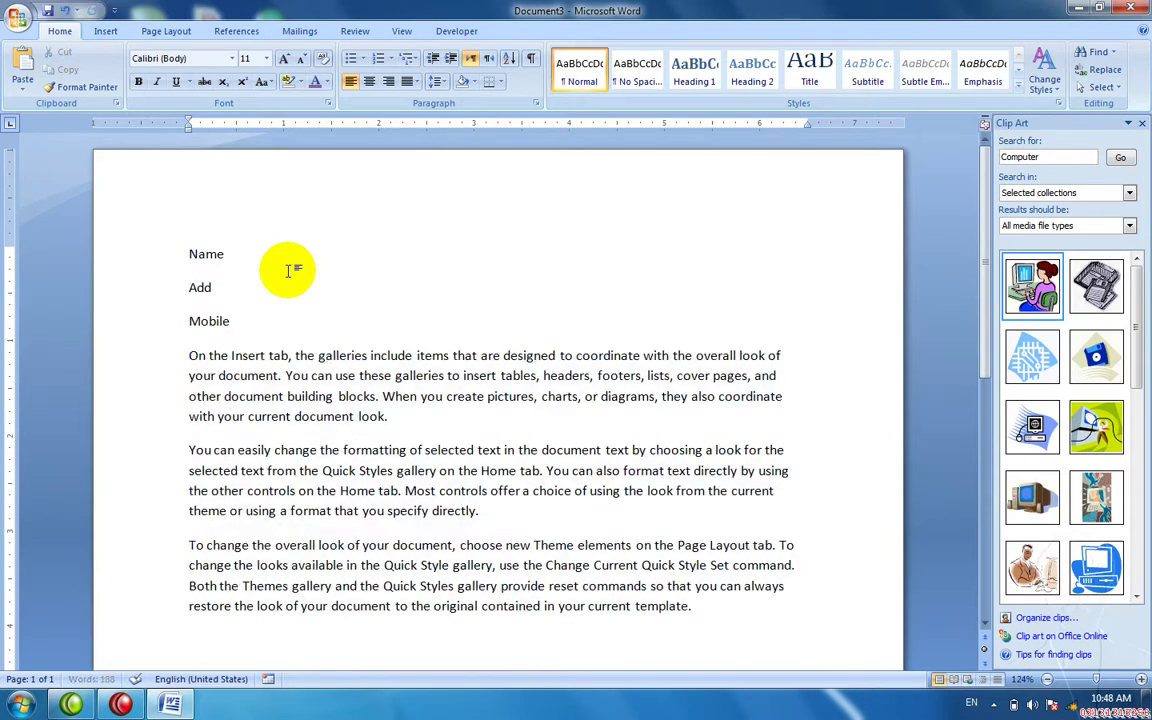
pyautogui.hotkey('ctrl', 'Return')
pyautogui.hotkey('ctrl', 'v')
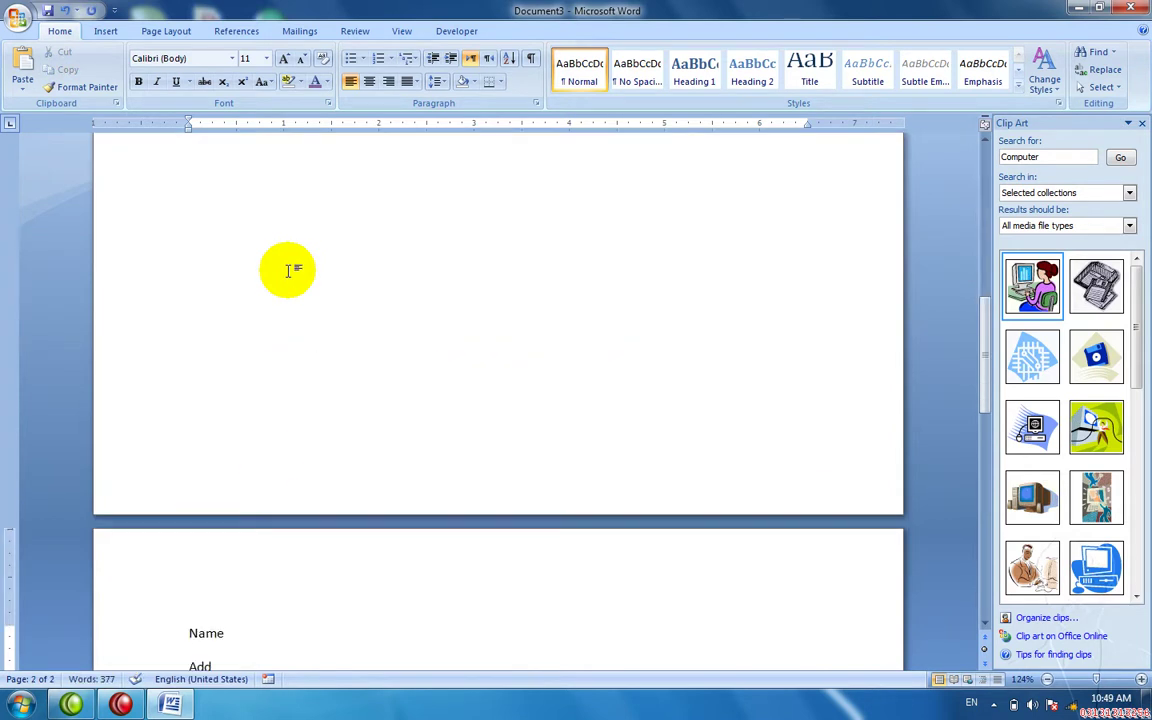
# Enter a sample person's name after Name on the second page, and try another after Name on the first page.
pyautogui.click(256, 626)
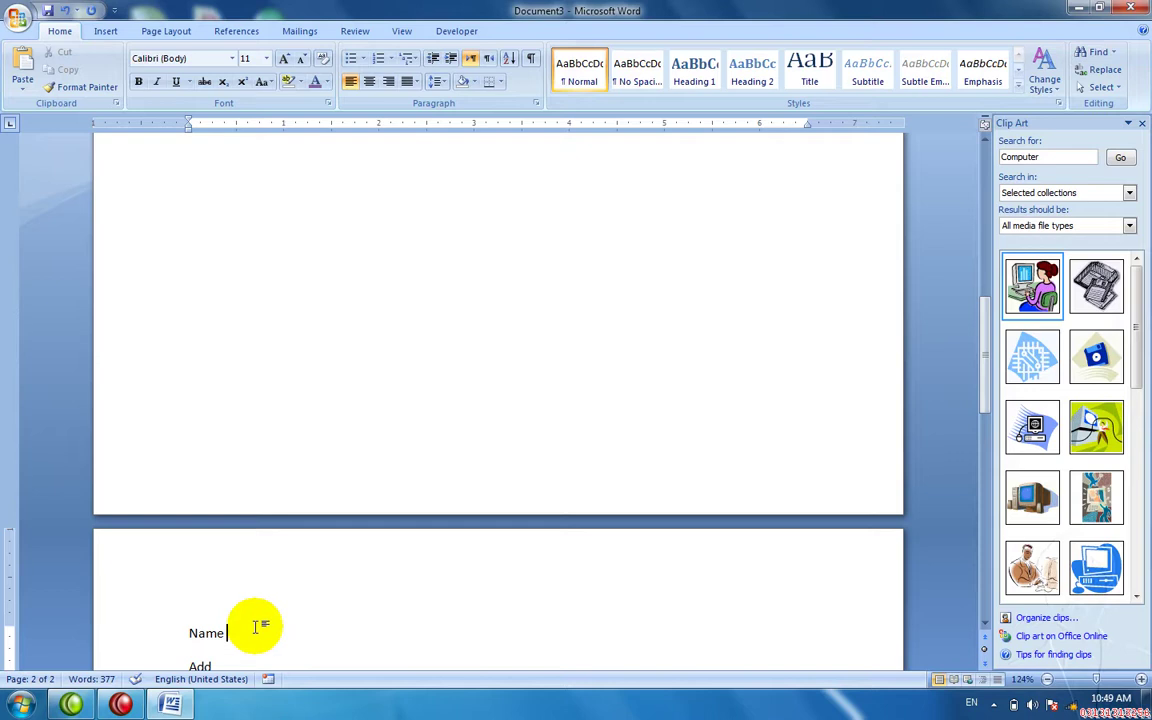
pyautogui.write('ali')
pyautogui.hotkey('ctrl', 'Home')
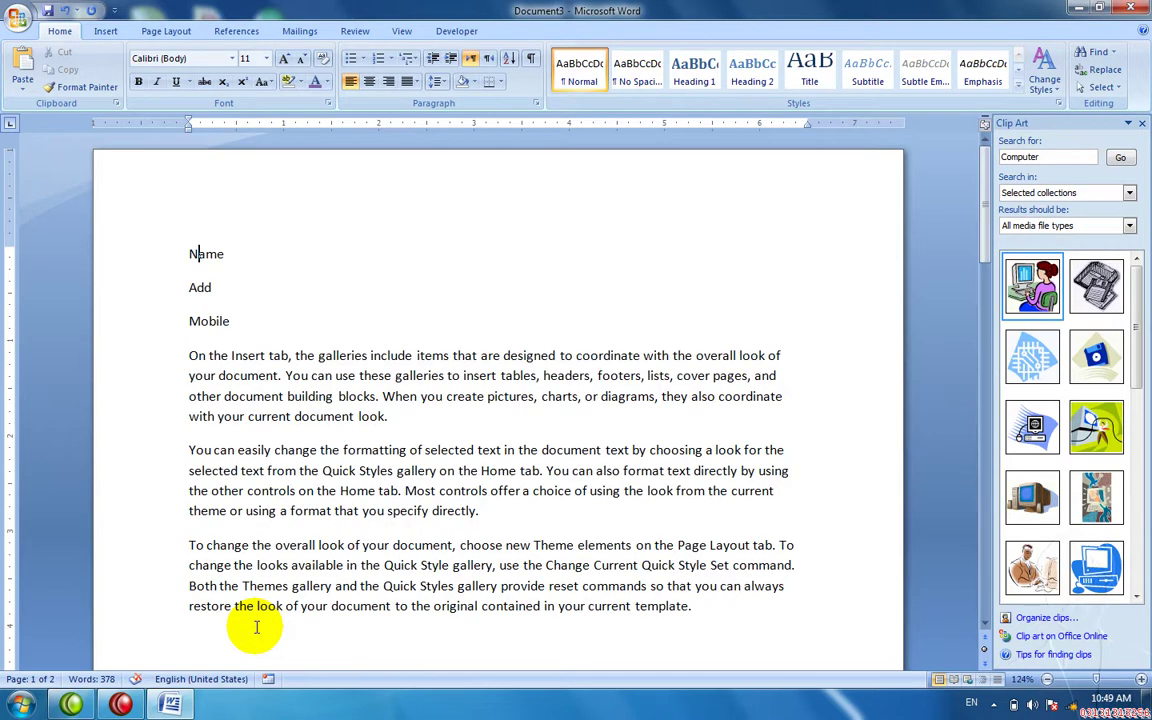
pyautogui.press('End')
pyautogui.press('Right')
pyautogui.press('Left')
pyautogui.write('asad')
pyautogui.press('BackSpace')
pyautogui.press('BackSpace')
pyautogui.press('BackSpace')
# Delete the duplicated letter from the second page along with its page break, and return to the start of the document.
pyautogui.hotkey('ctrl', 'End')
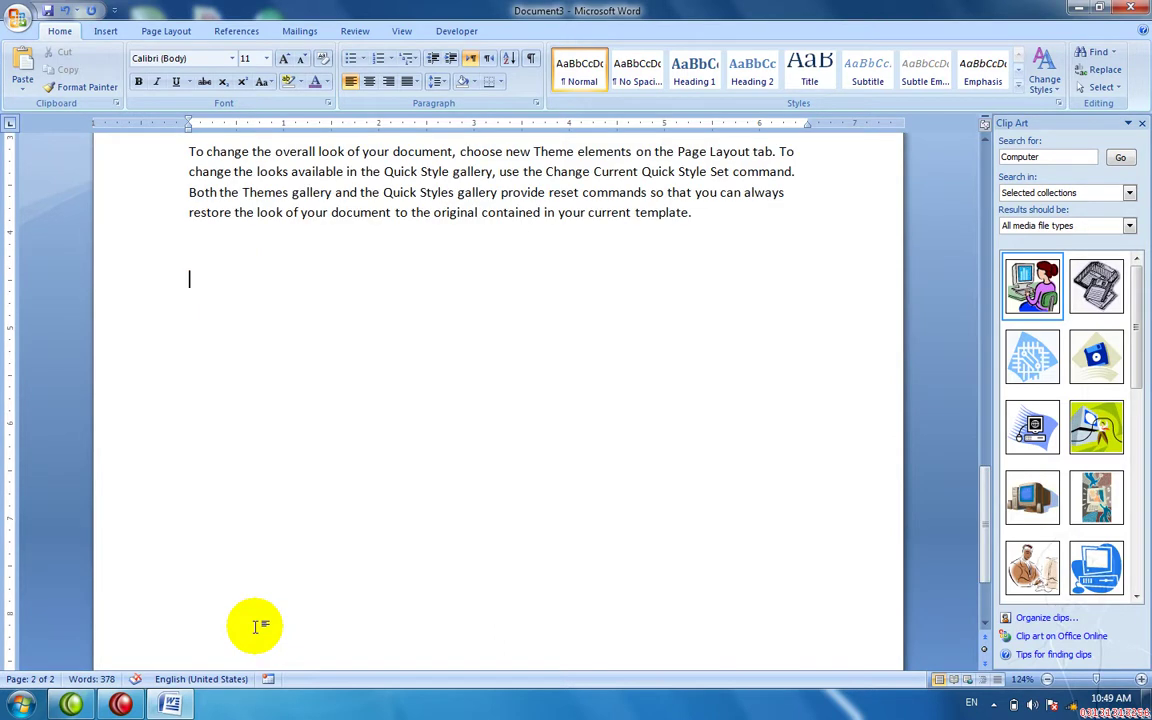
pyautogui.hotkey('shift', 'Up')
pyautogui.hotkey('shift', 'Up')
pyautogui.hotkey('shift', 'Up')
pyautogui.hotkey('shift', 'Up')
pyautogui.hotkey('shift', 'Up')
pyautogui.hotkey('shift', 'Up')
pyautogui.hotkey('shift', 'Up')
pyautogui.hotkey('shift', 'Up')
pyautogui.hotkey('shift', 'Up')
pyautogui.hotkey('shift', 'Up')
pyautogui.hotkey('shift', 'Up')
pyautogui.hotkey('shift', 'Up')
pyautogui.hotkey('shift', 'Up')
pyautogui.hotkey('shift', 'Up')
pyautogui.hotkey('shift', 'Up')
pyautogui.hotkey('shift', 'Up')
pyautogui.hotkey('shift', 'Up')
pyautogui.hotkey('shift', 'Up')
pyautogui.hotkey('shift', 'Up')
pyautogui.hotkey('shift', 'Down')
pyautogui.hotkey('shift', 'Down')
pyautogui.hotkey('shift', 'Down')
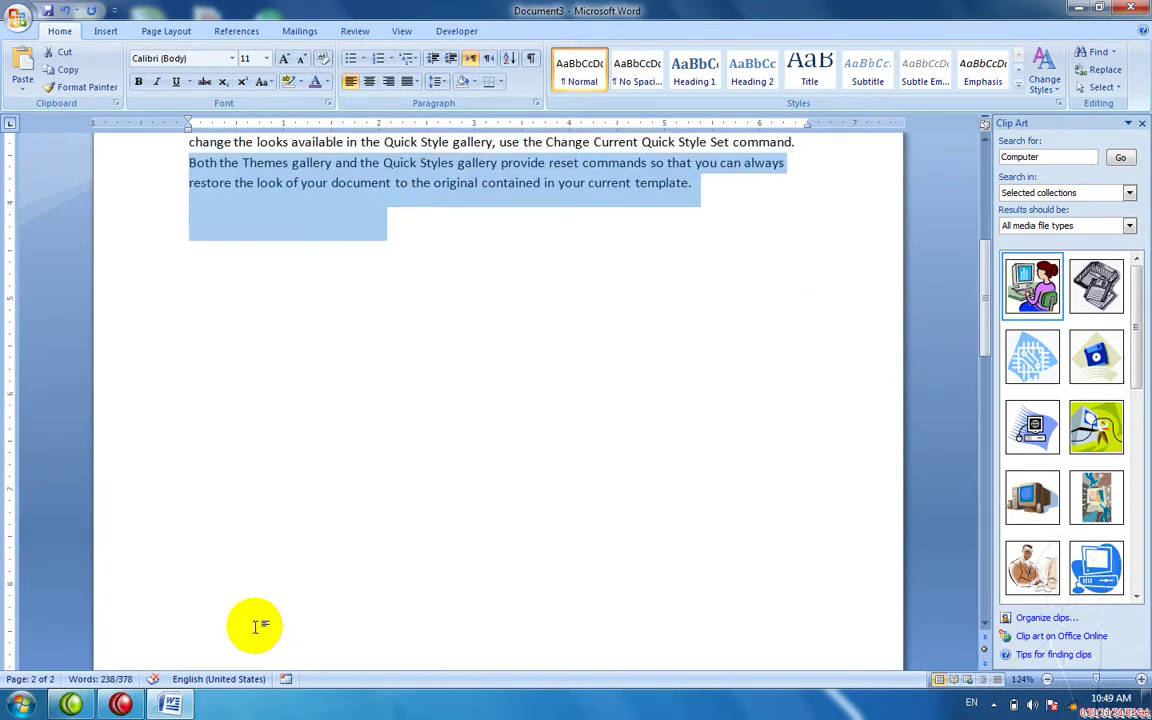
pyautogui.hotkey('shift', 'Down')
pyautogui.hotkey('shift', 'Down')
pyautogui.hotkey('shift', 'Down')
pyautogui.hotkey('shift', 'Down')
pyautogui.hotkey('shift', 'Down')
pyautogui.hotkey('shift', 'Down')
pyautogui.hotkey('shift', 'Down')
pyautogui.hotkey('shift', 'Down')
pyautogui.hotkey('shift', 'Up')
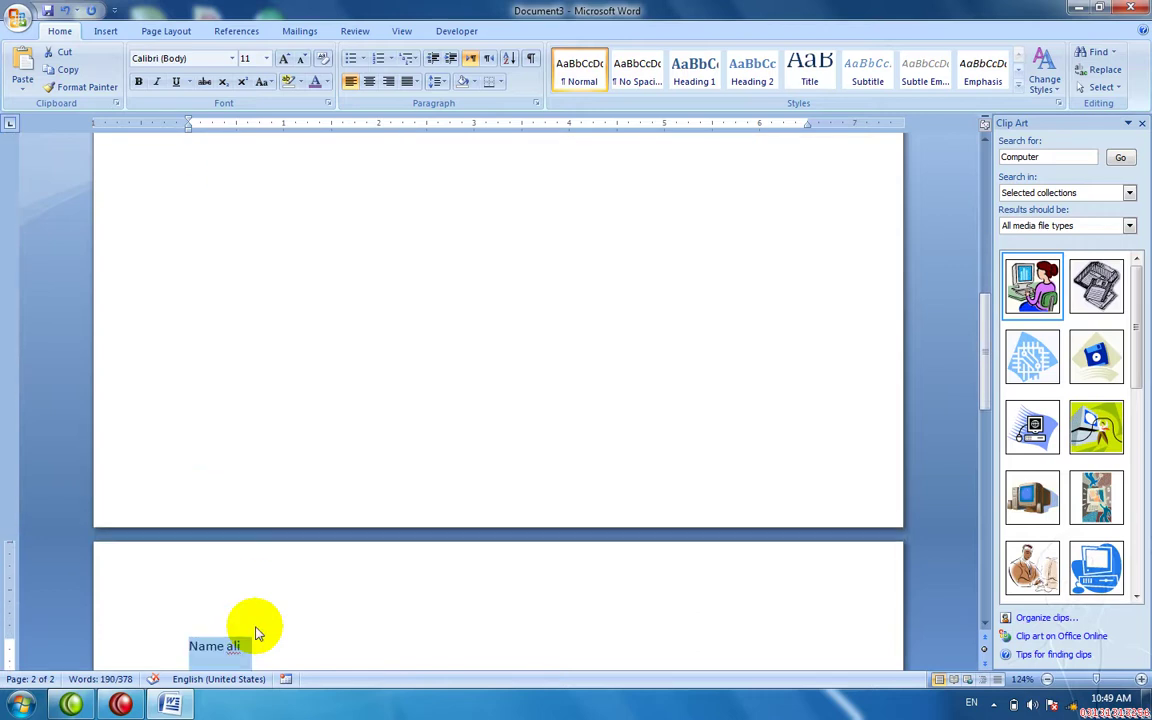
pyautogui.press('BackSpace')
pyautogui.press('BackSpace')
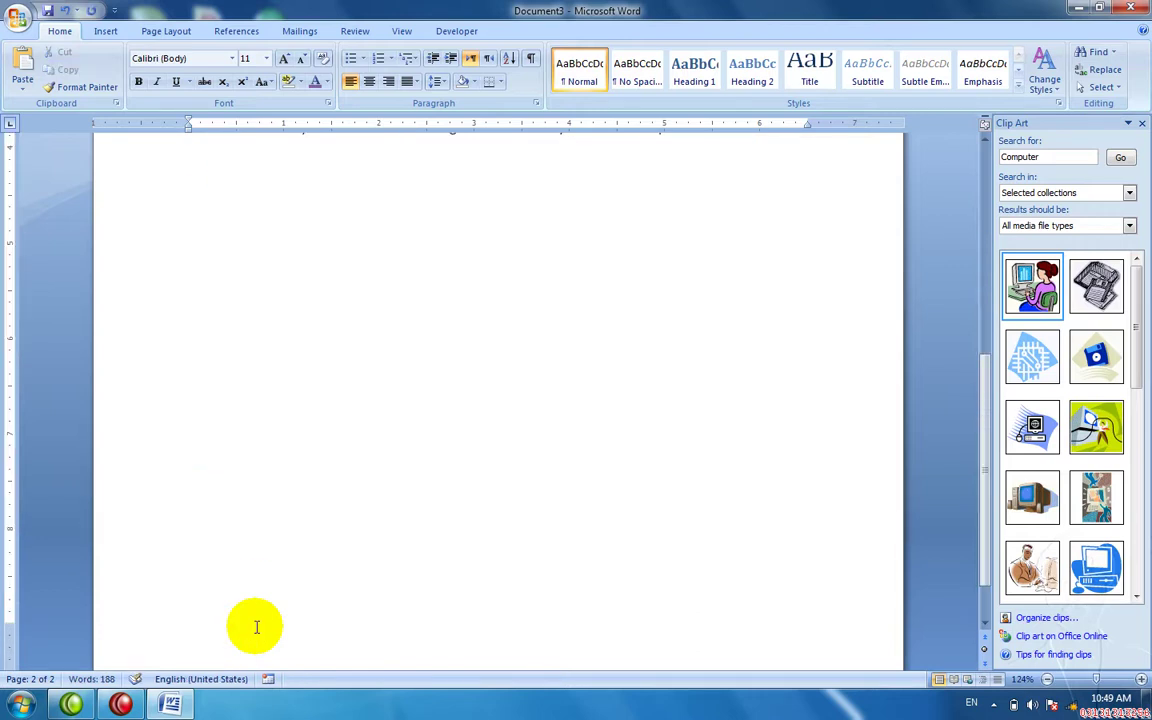
pyautogui.hotkey('ctrl', 'Home')
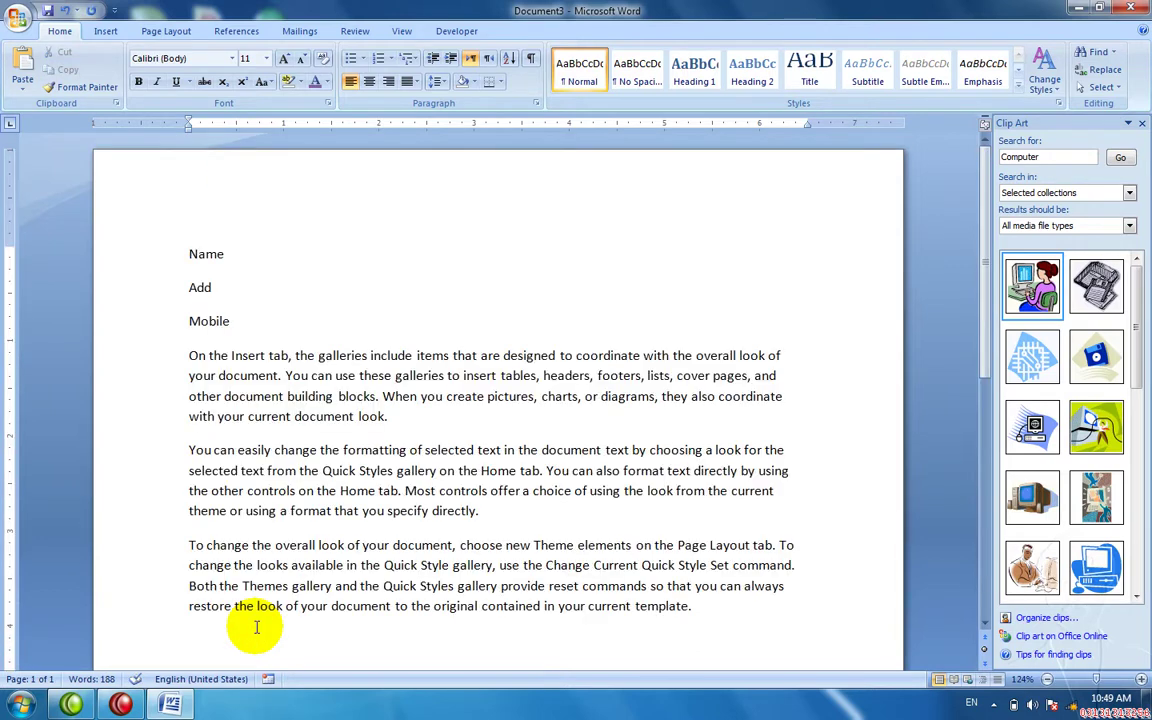
# Start a Letters mail merge with the insertion point after Name, and begin a new recipient list.
pyautogui.click(249, 257)
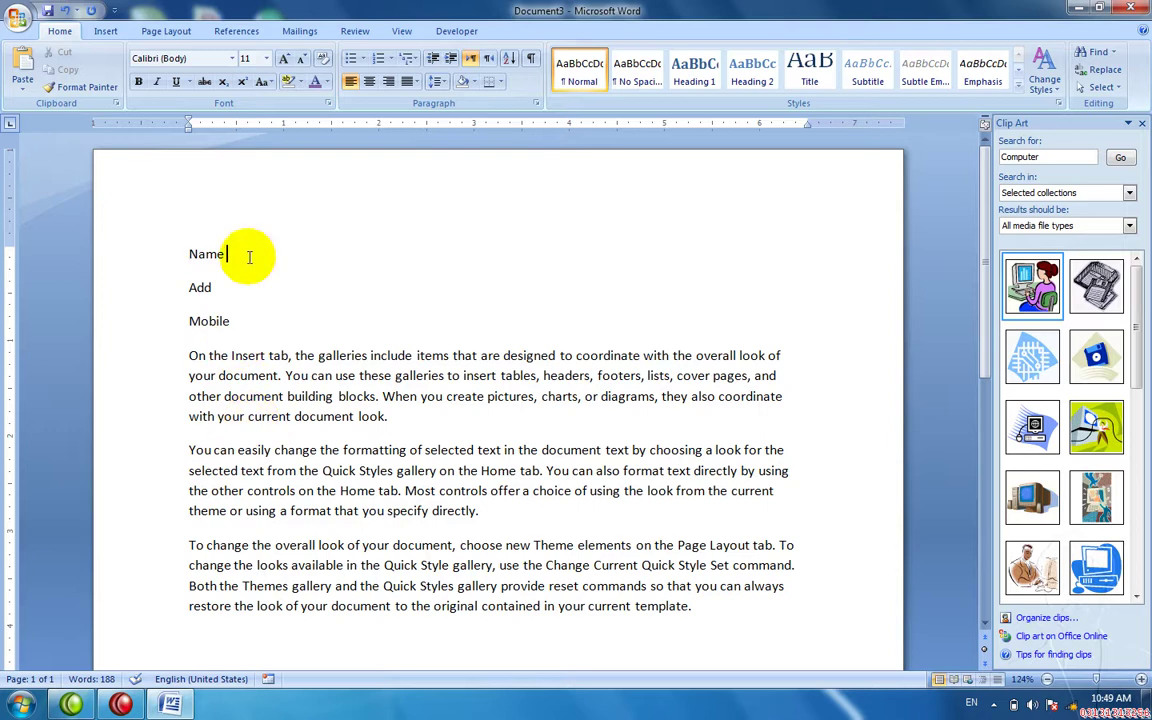
pyautogui.click(292, 31)
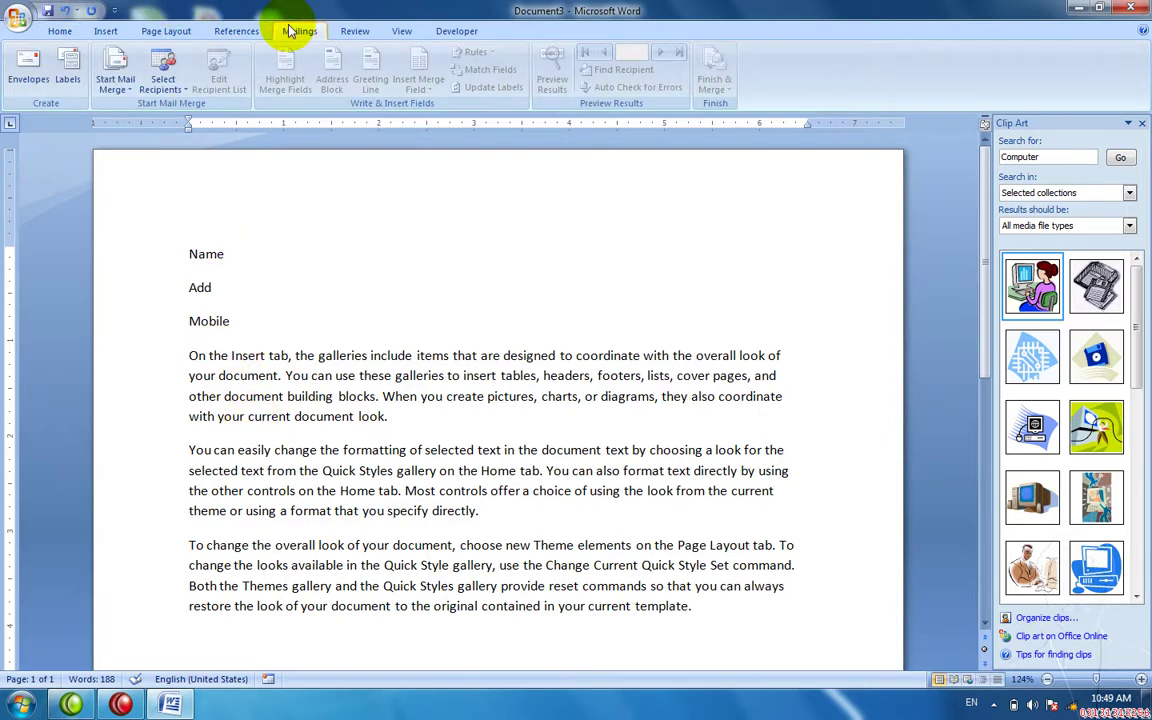
pyautogui.click(116, 88)
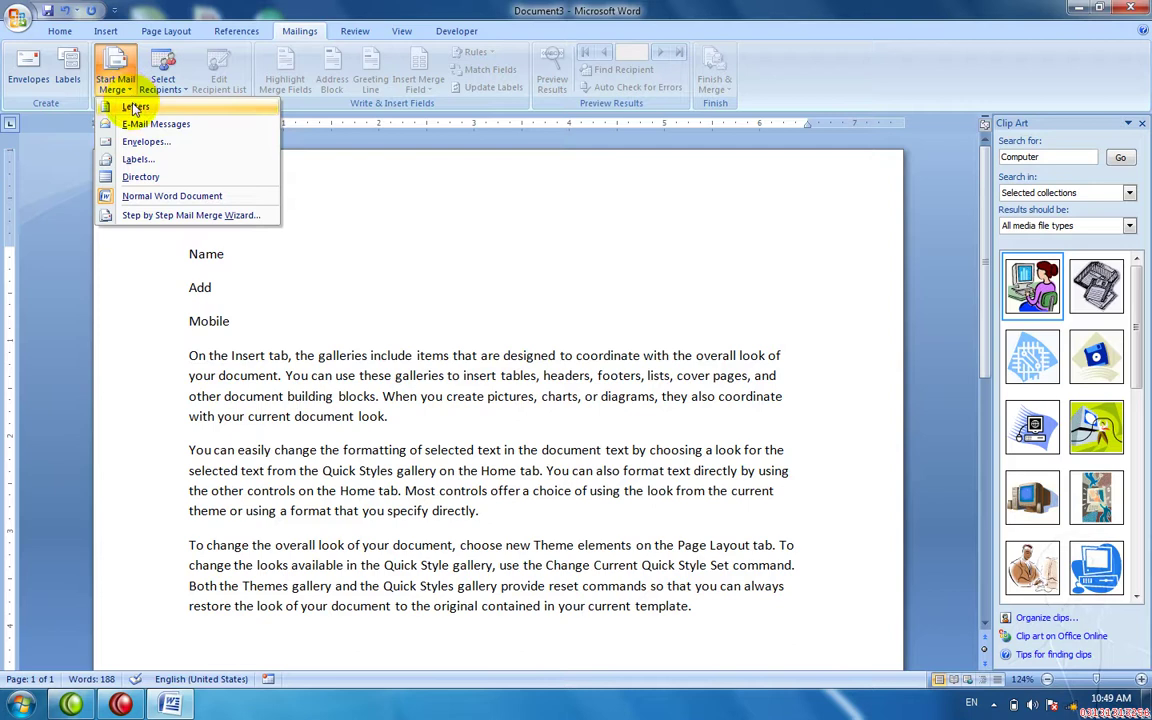
pyautogui.click(134, 108)
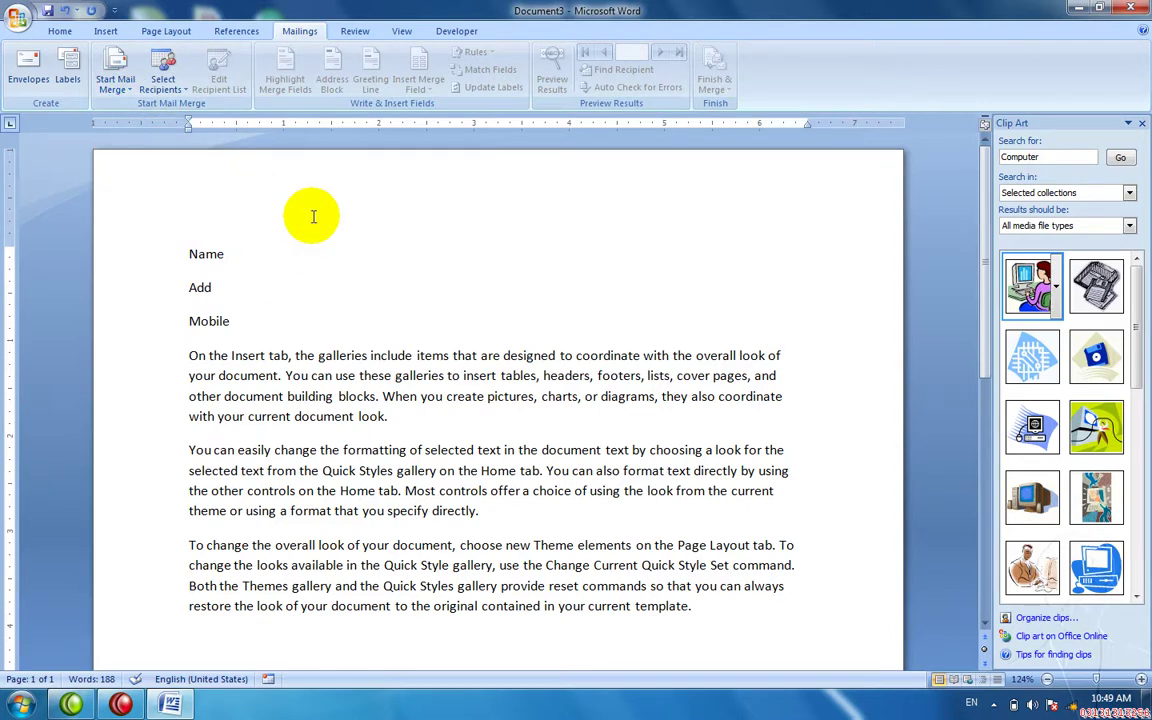
pyautogui.click(176, 94)
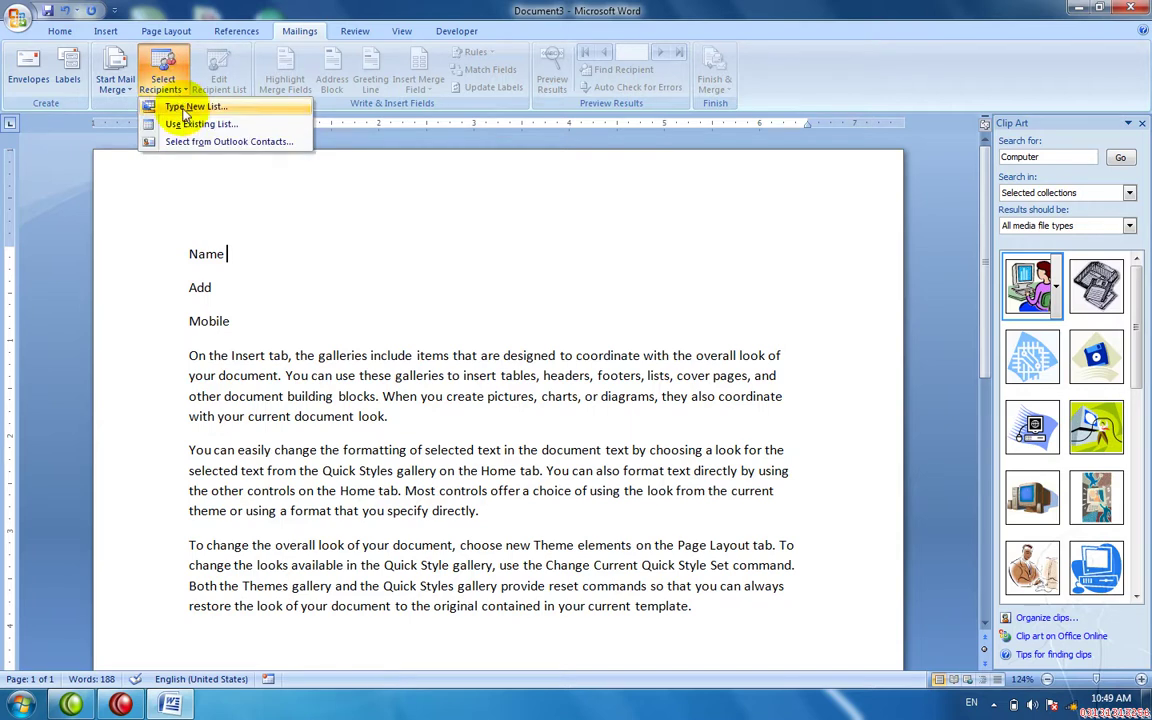
pyautogui.click(185, 108)
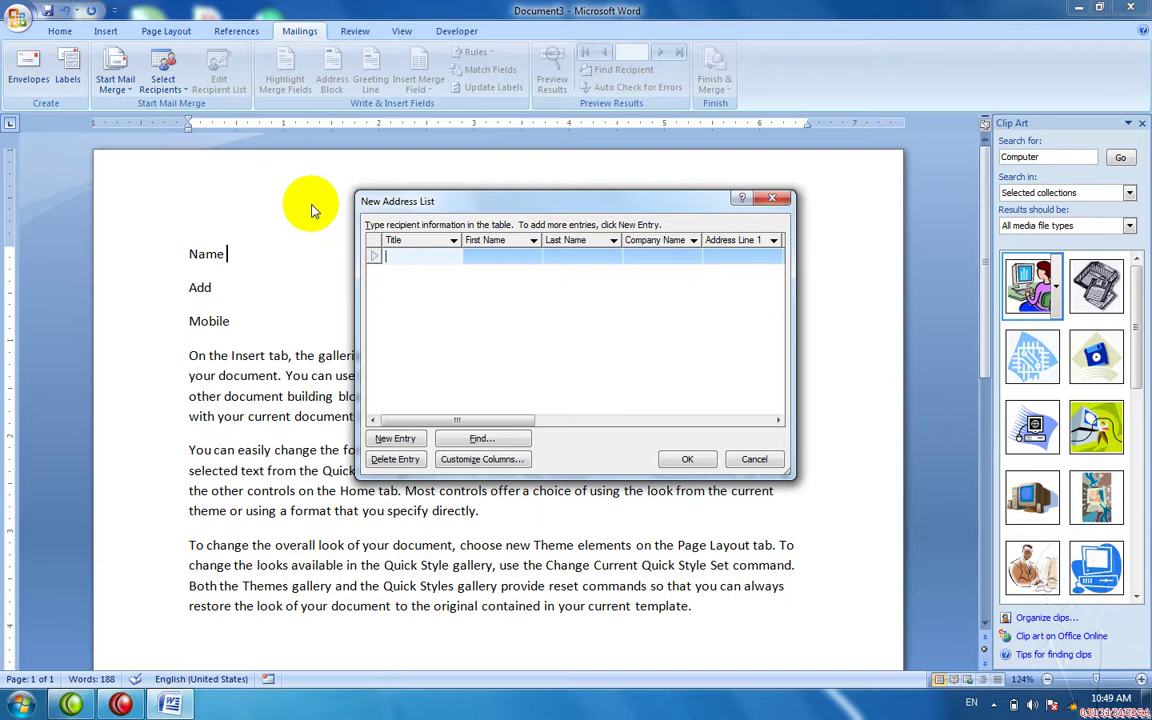
# Look through the blank entry's default columns from Title to Company Name in the new address list.
pyautogui.click(394, 256)
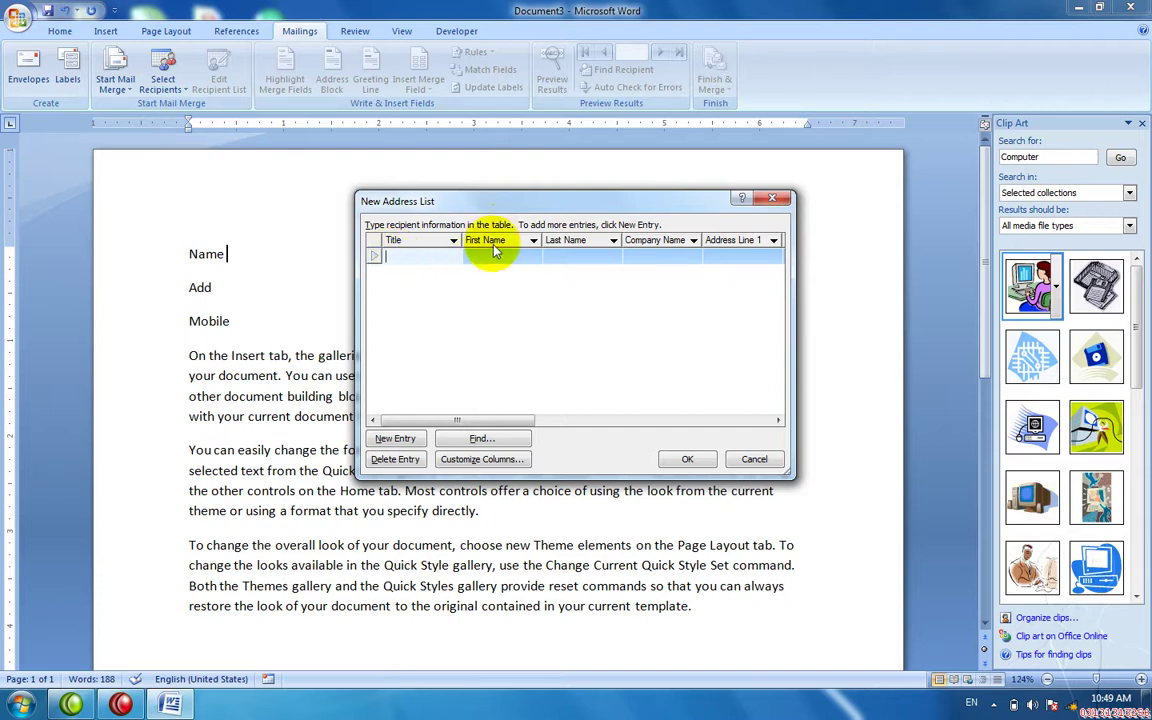
pyautogui.click(491, 257)
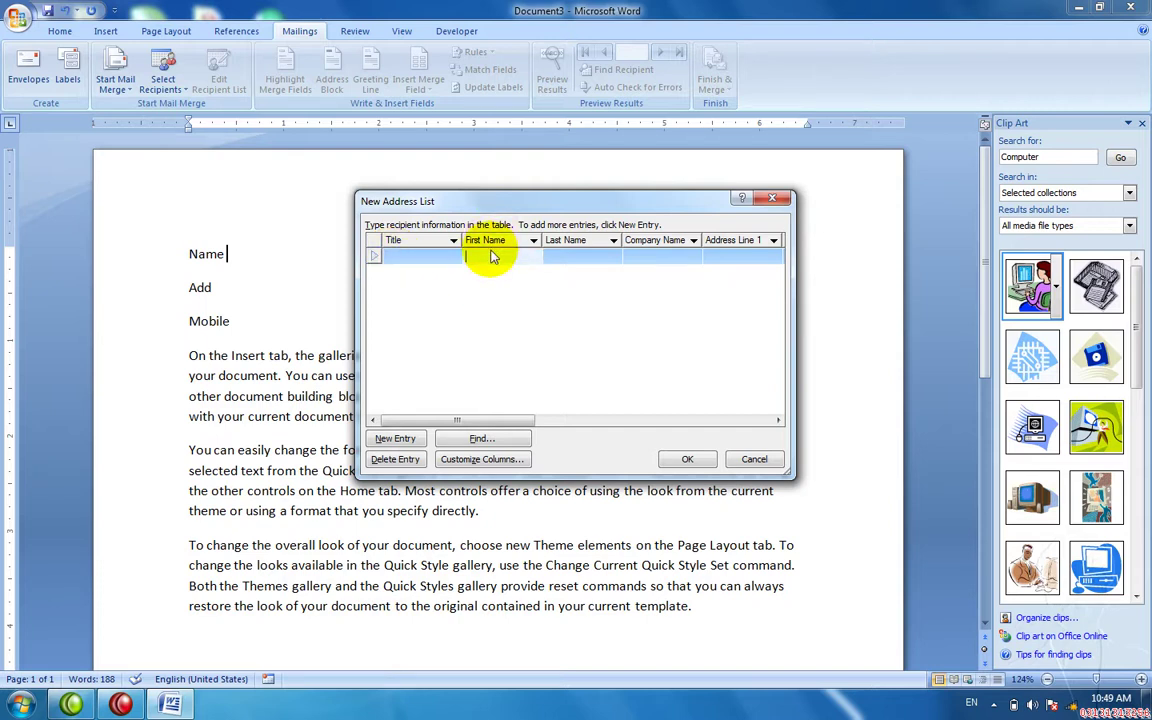
pyautogui.click(405, 256)
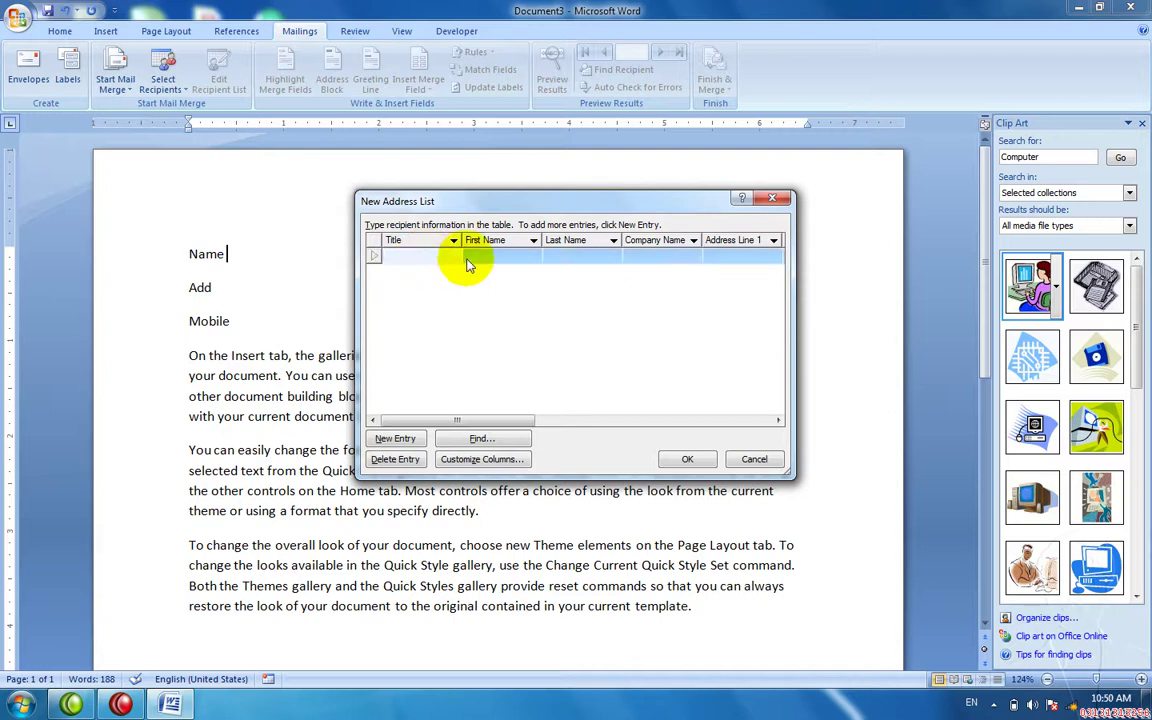
pyautogui.click(465, 258)
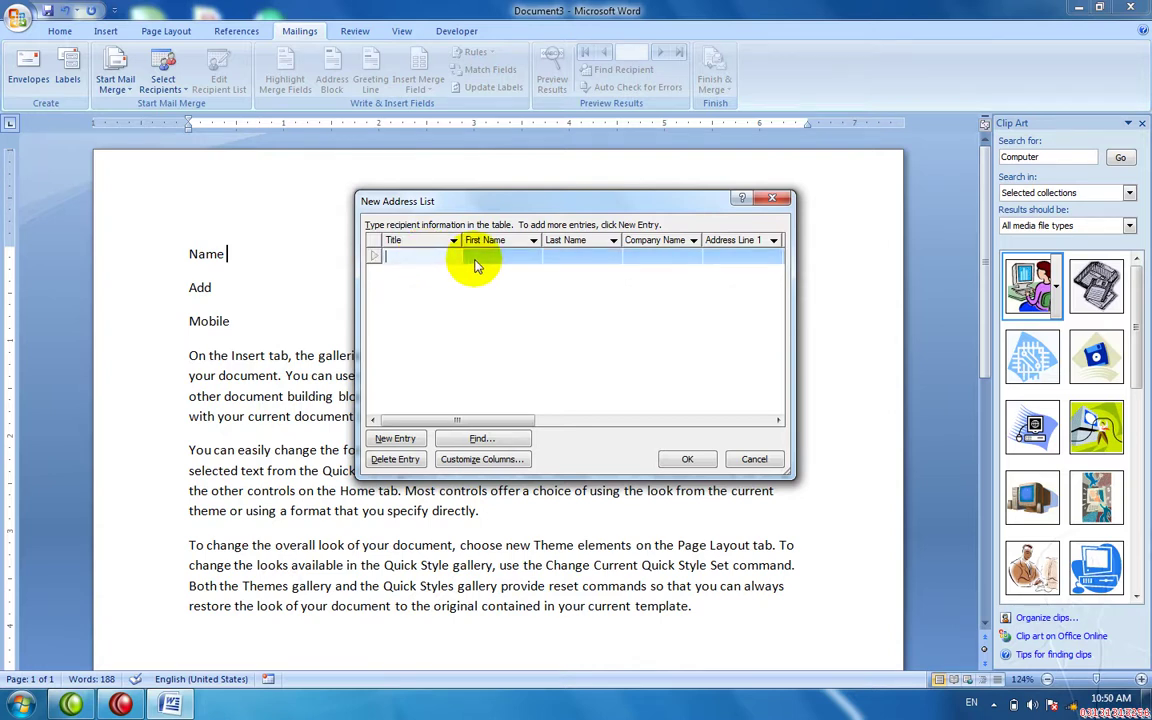
pyautogui.click(550, 253)
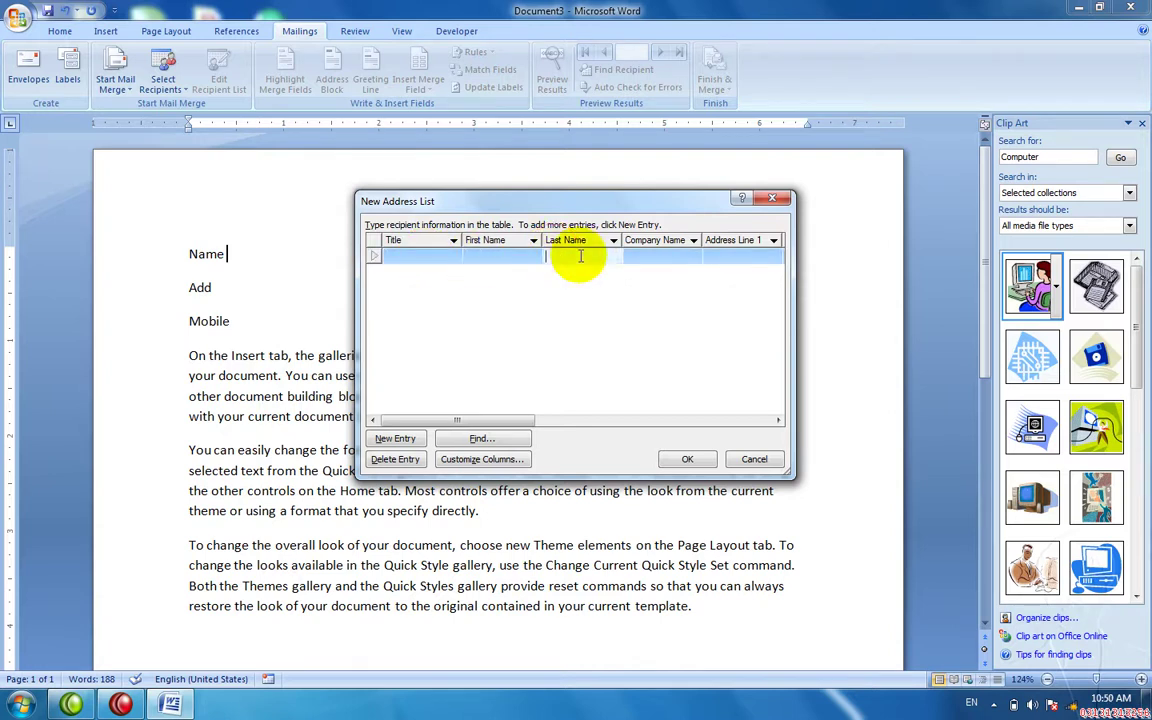
pyautogui.click(643, 266)
pyautogui.click(642, 258)
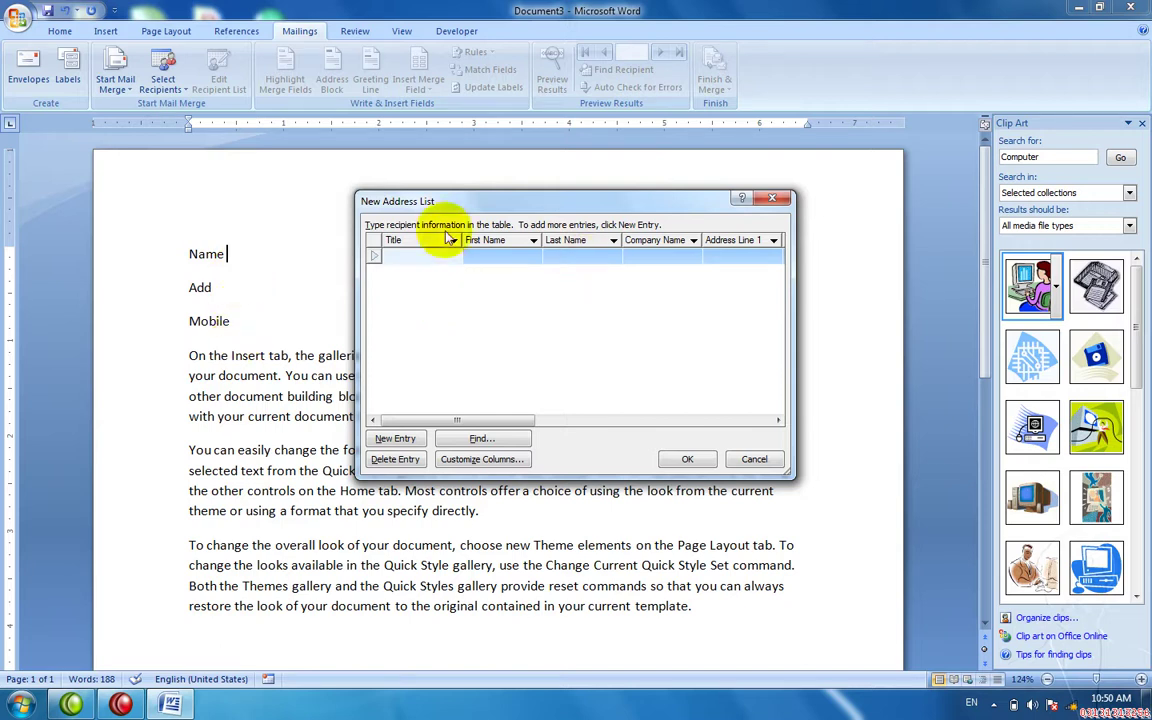
# Customize the address list columns by deleting every default field, from Title through E-mail Address.
pyautogui.click(489, 460)
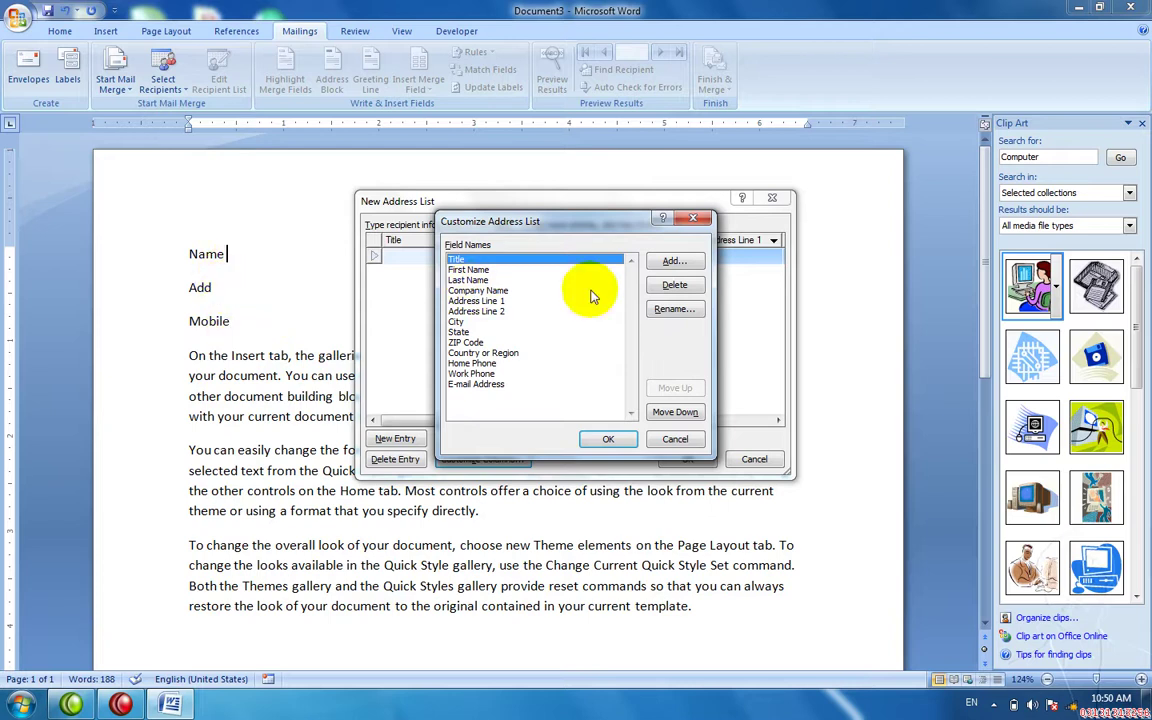
pyautogui.click(665, 287)
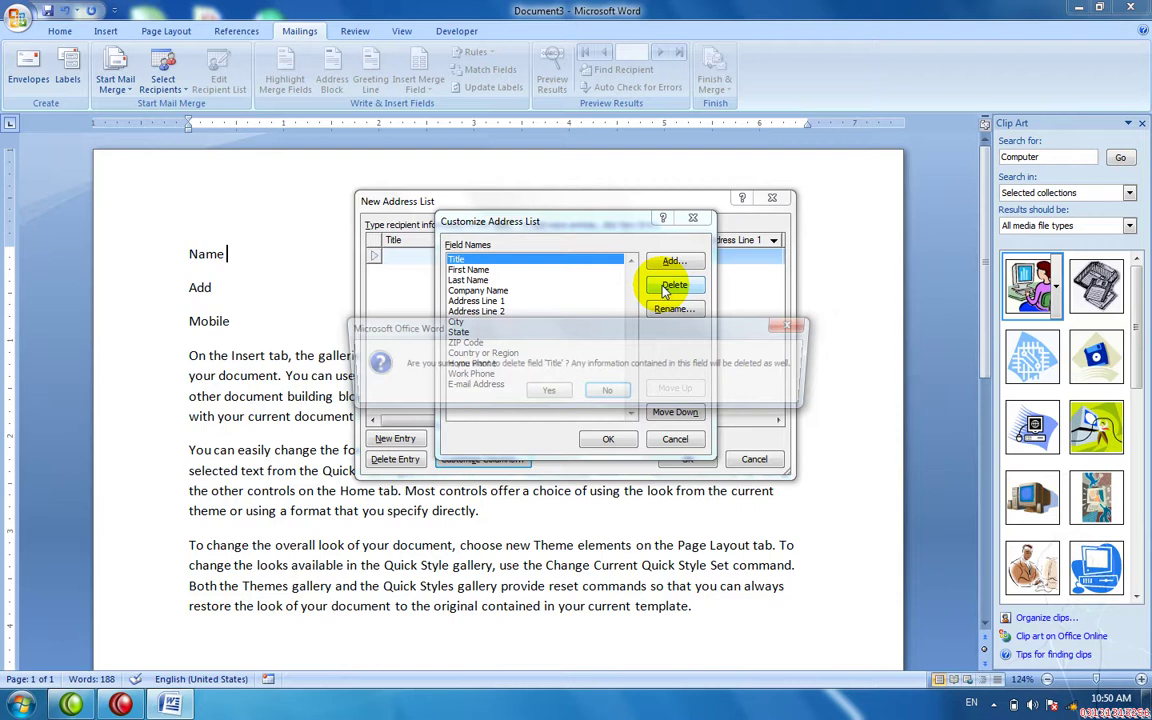
pyautogui.click(547, 395)
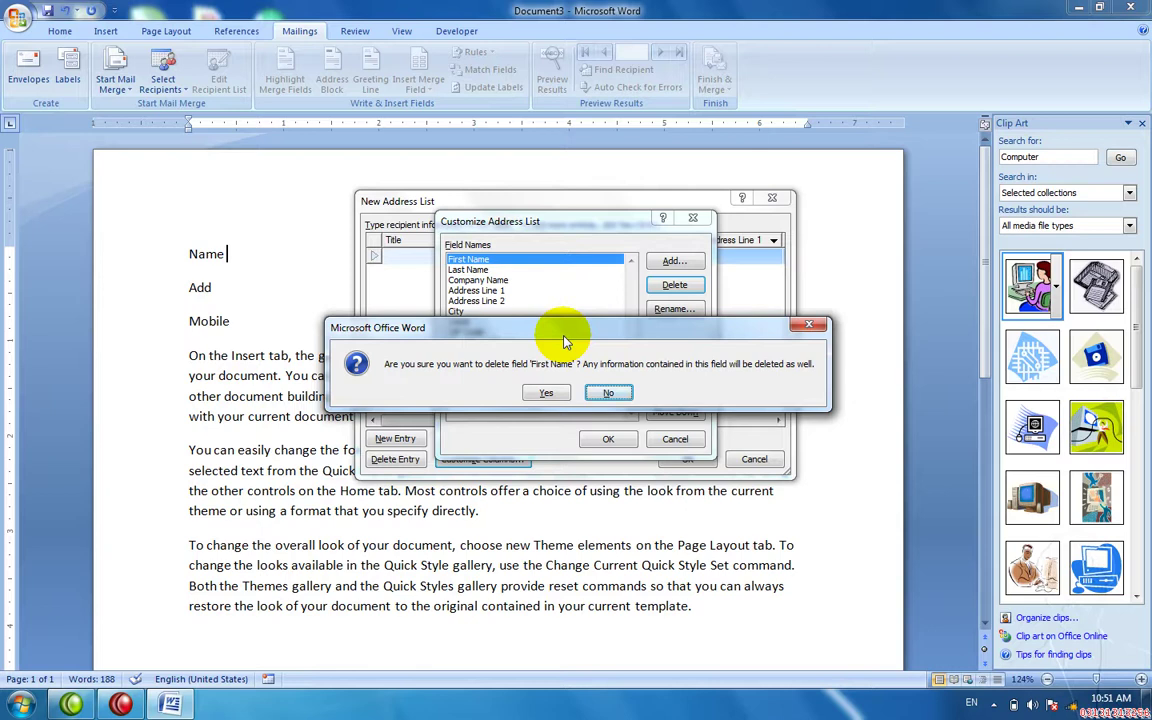
pyautogui.press('y')
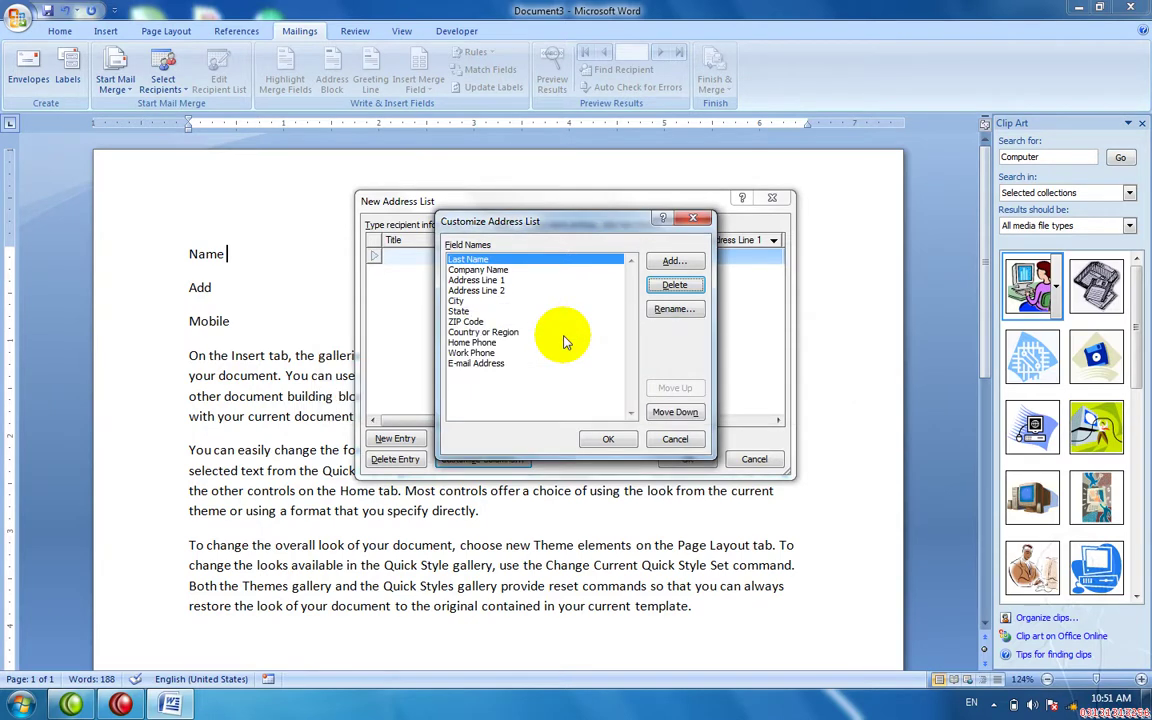
pyautogui.press('Return')
pyautogui.press('y')
pyautogui.press('Return')
pyautogui.press('y')
pyautogui.press('Return')
pyautogui.press('y')
pyautogui.press('Return')
pyautogui.press('y')
pyautogui.press('Return')
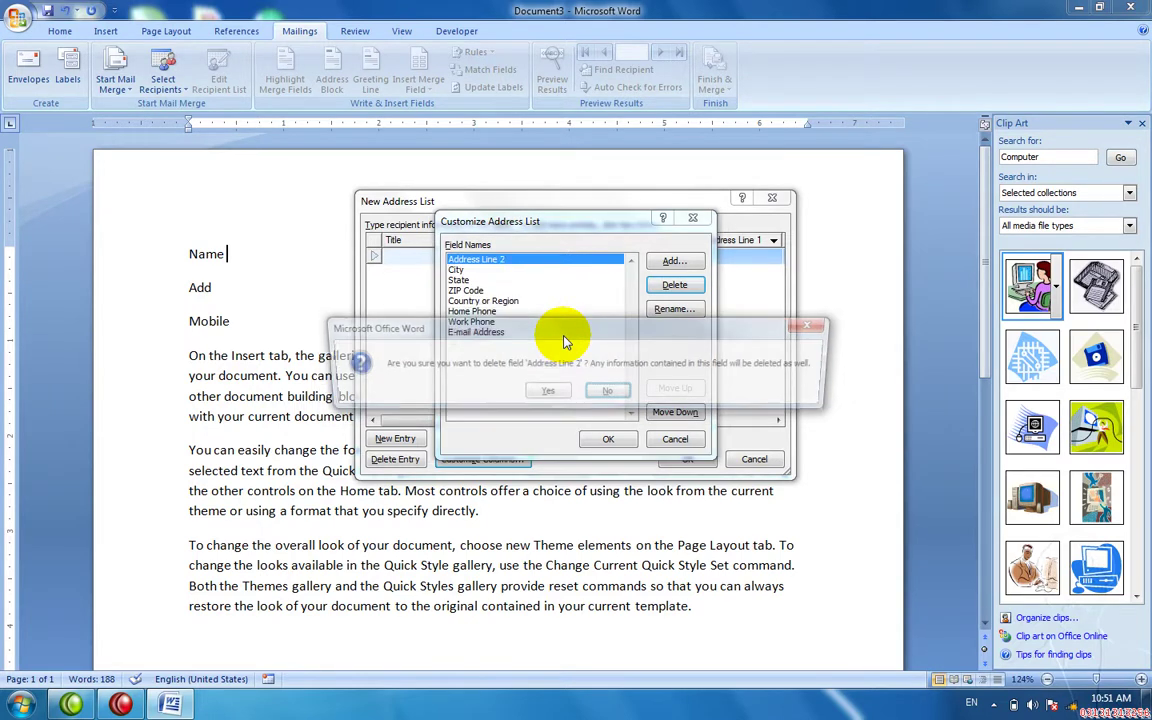
pyautogui.press('y')
pyautogui.press('Return')
pyautogui.press('y')
pyautogui.press('Return')
pyautogui.press('y')
pyautogui.press('Return')
pyautogui.press('y')
pyautogui.press('Return')
pyautogui.press('y')
pyautogui.press('Return')
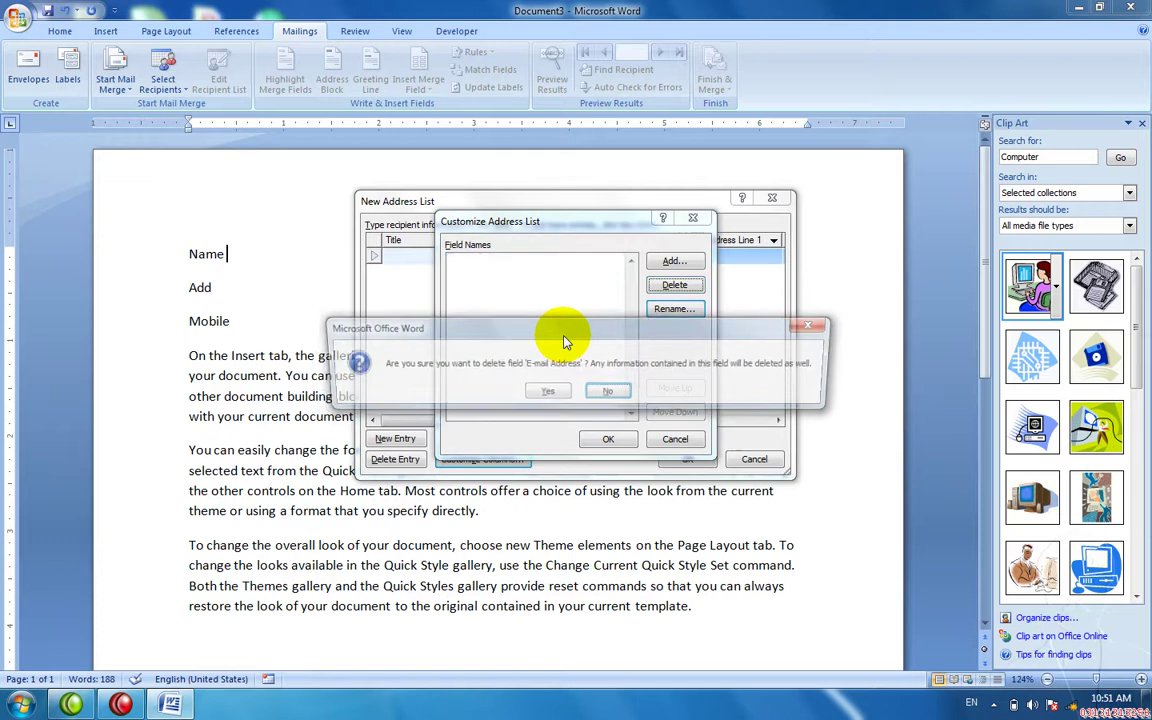
pyautogui.press('y')
pyautogui.press('Return')
pyautogui.press('y')
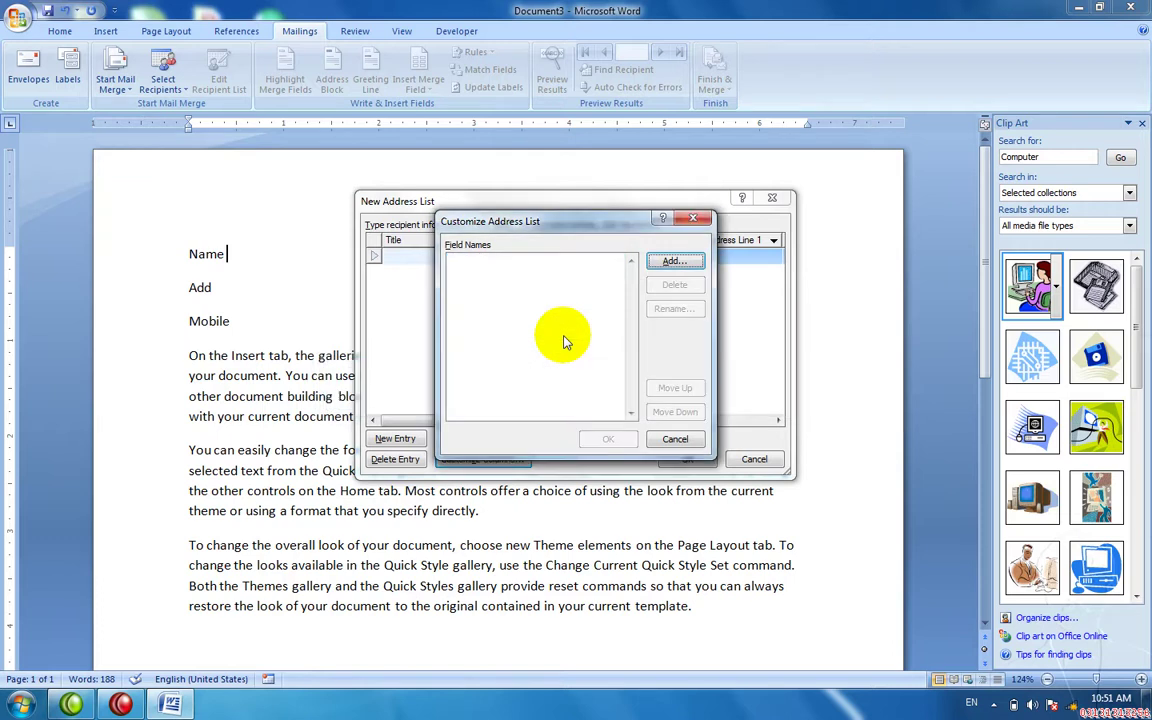
# Add three custom fields named Name, Add and Mobile to the address list.
pyautogui.press('a')
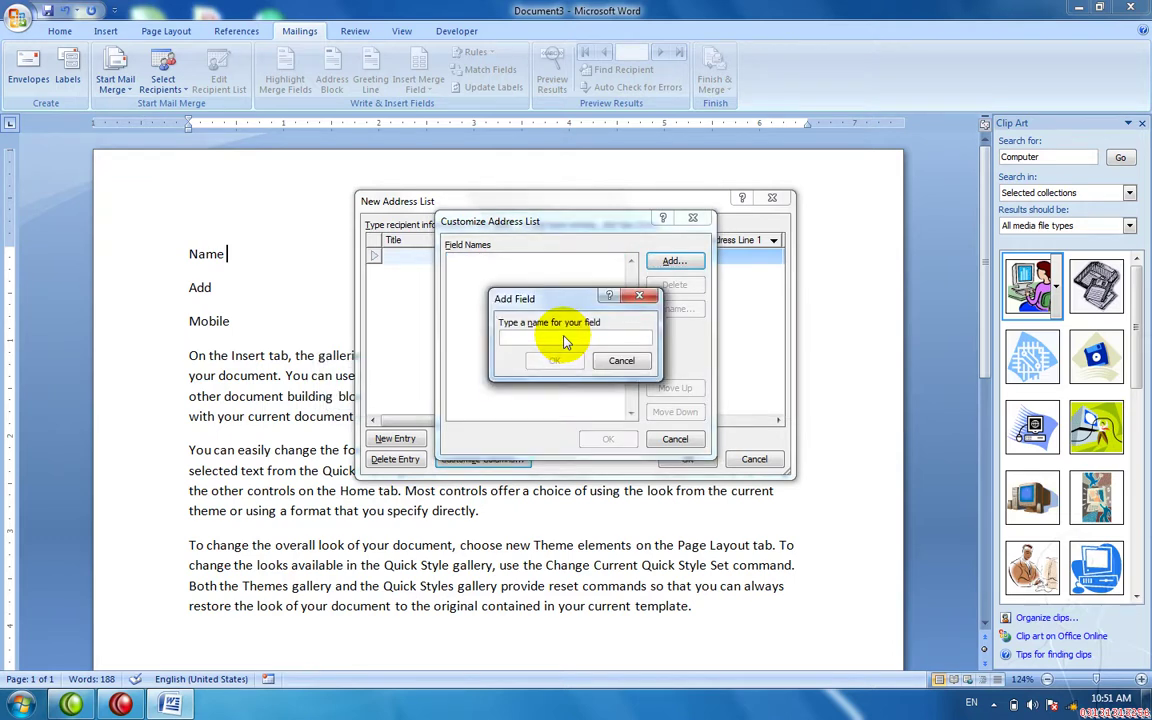
pyautogui.write('Name')
pyautogui.press('Return')
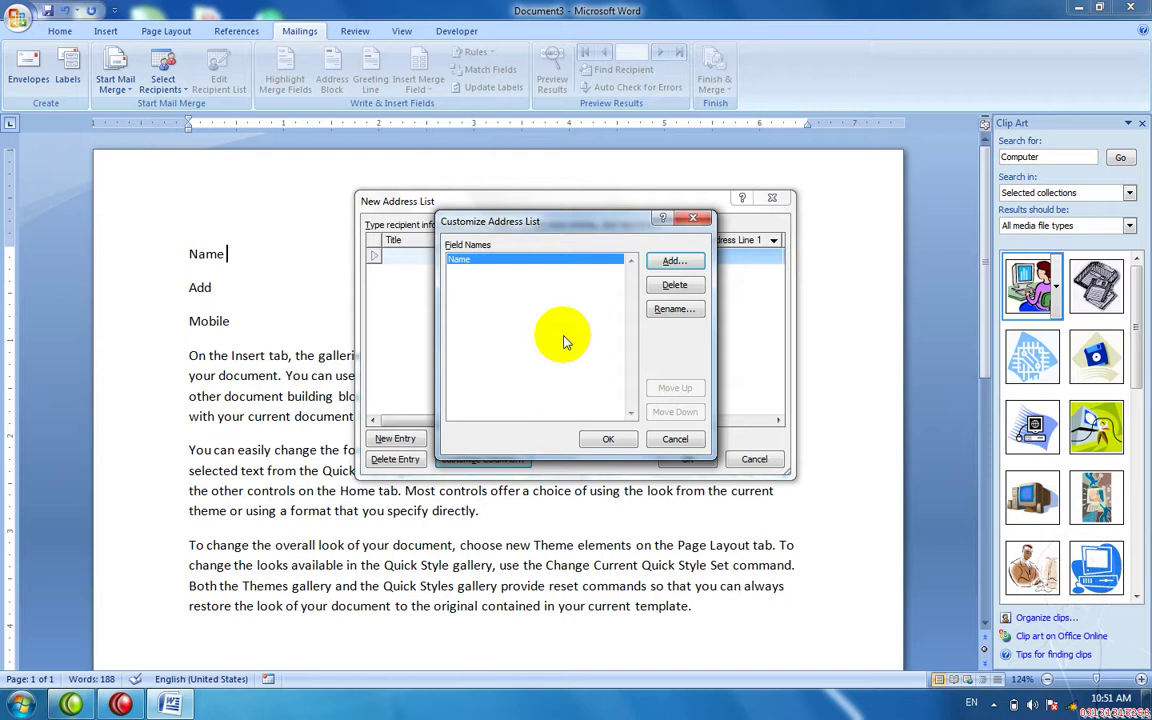
pyautogui.write('a')
pyautogui.write('Ad')
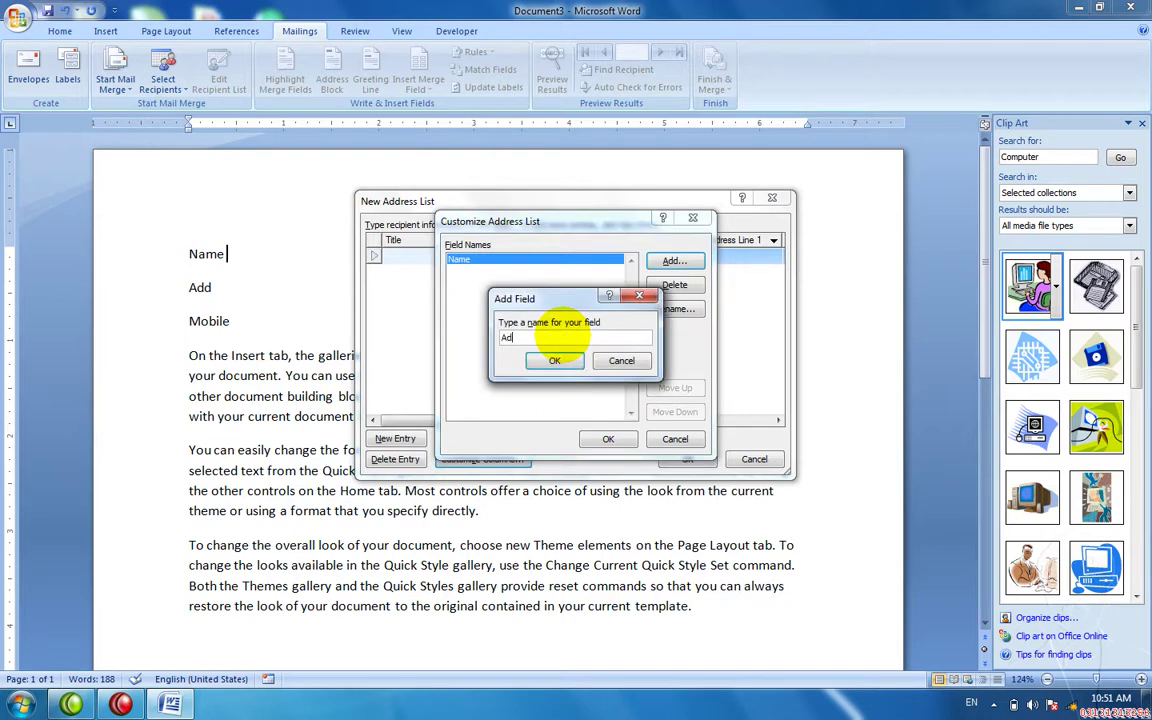
pyautogui.write('d')
pyautogui.press('Return')
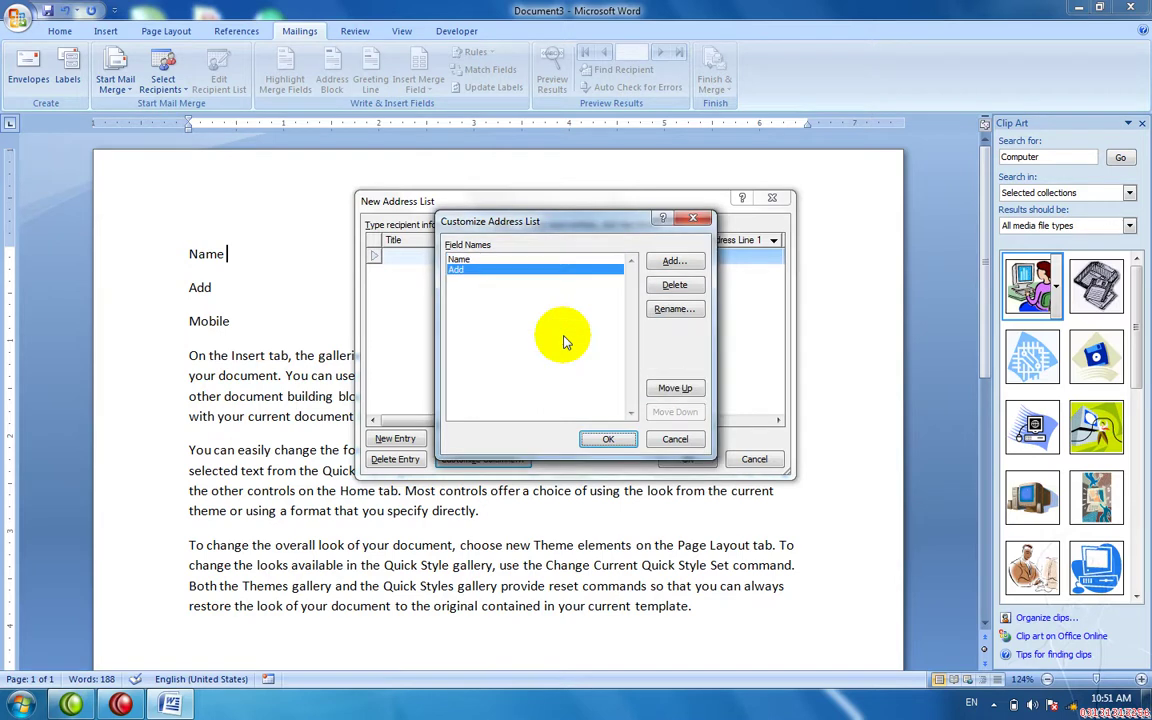
pyautogui.hotkey('alt', 'a')
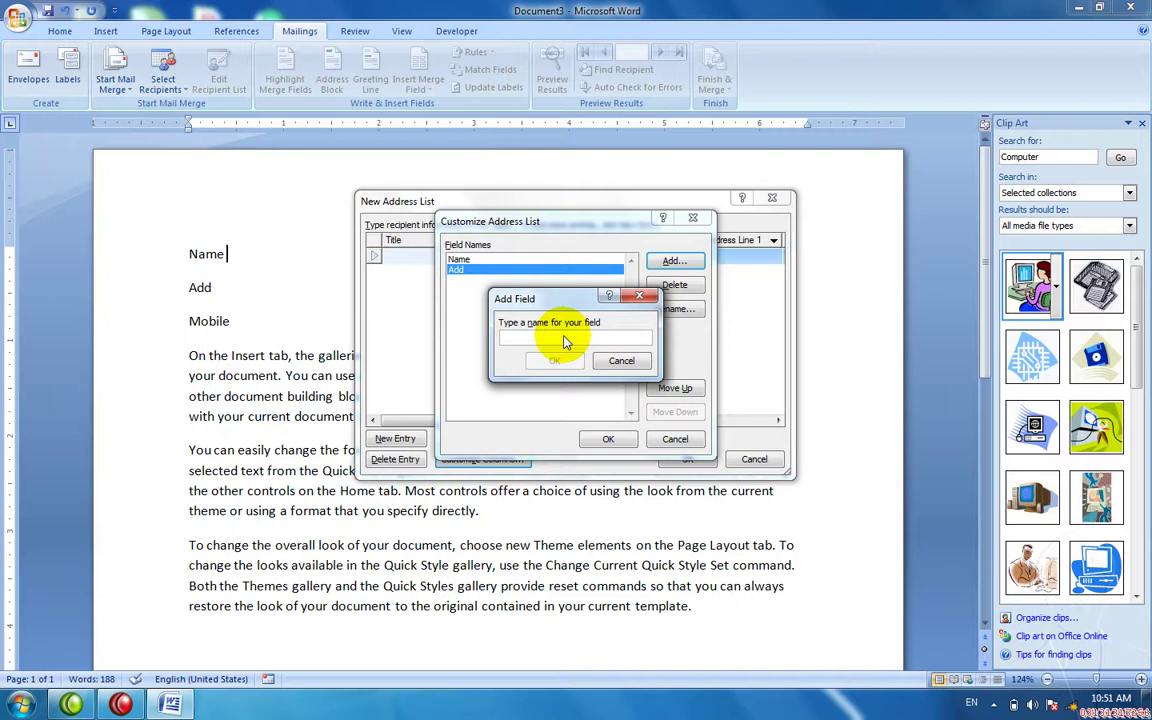
pyautogui.write('Mobile')
pyautogui.press('Return')
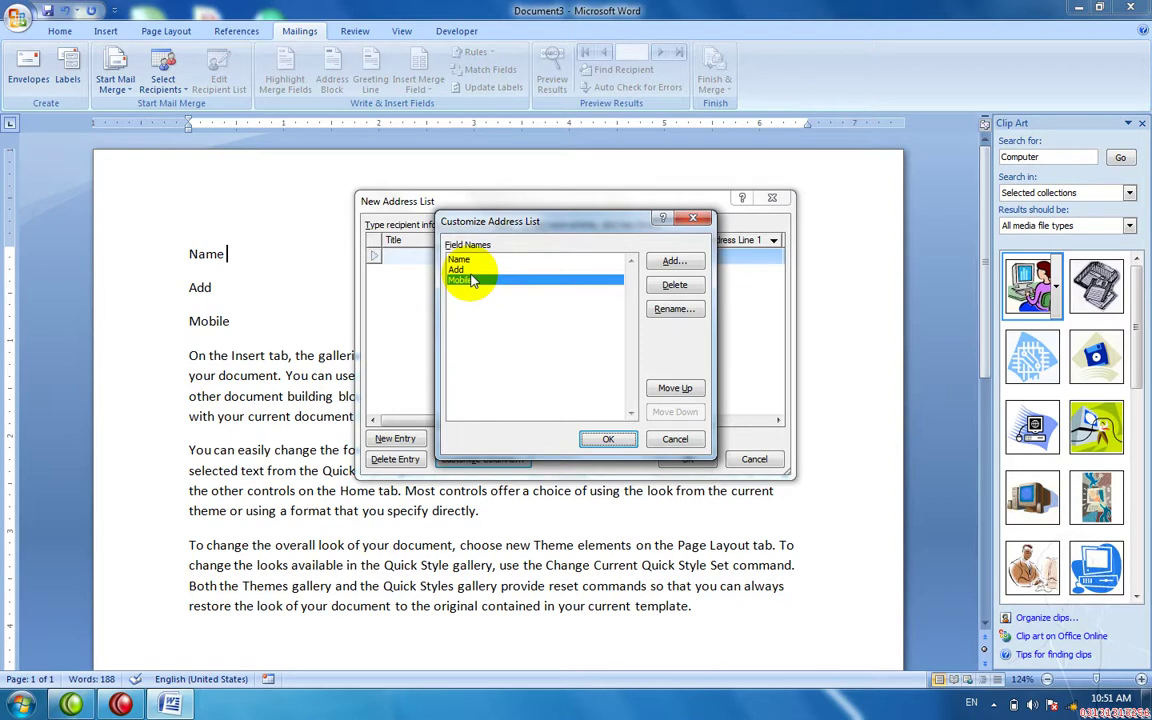
# Move the Mobile field above Add and return it to the end of the field order.
pyautogui.click(666, 391)
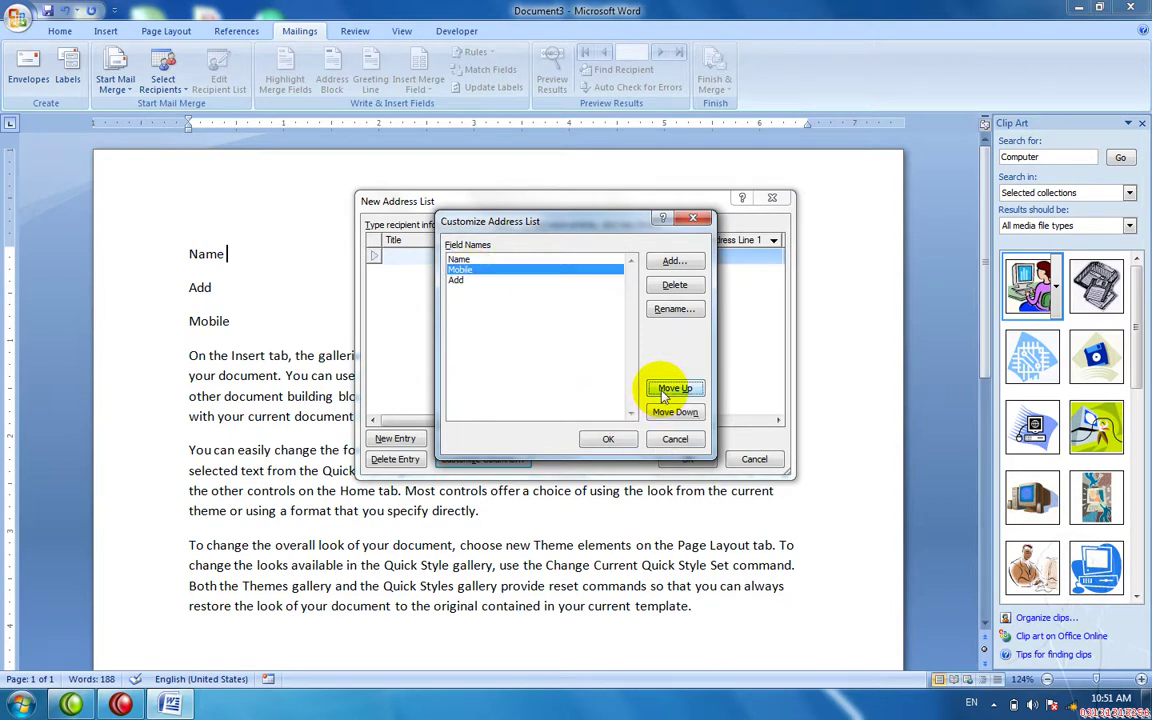
pyautogui.click(670, 414)
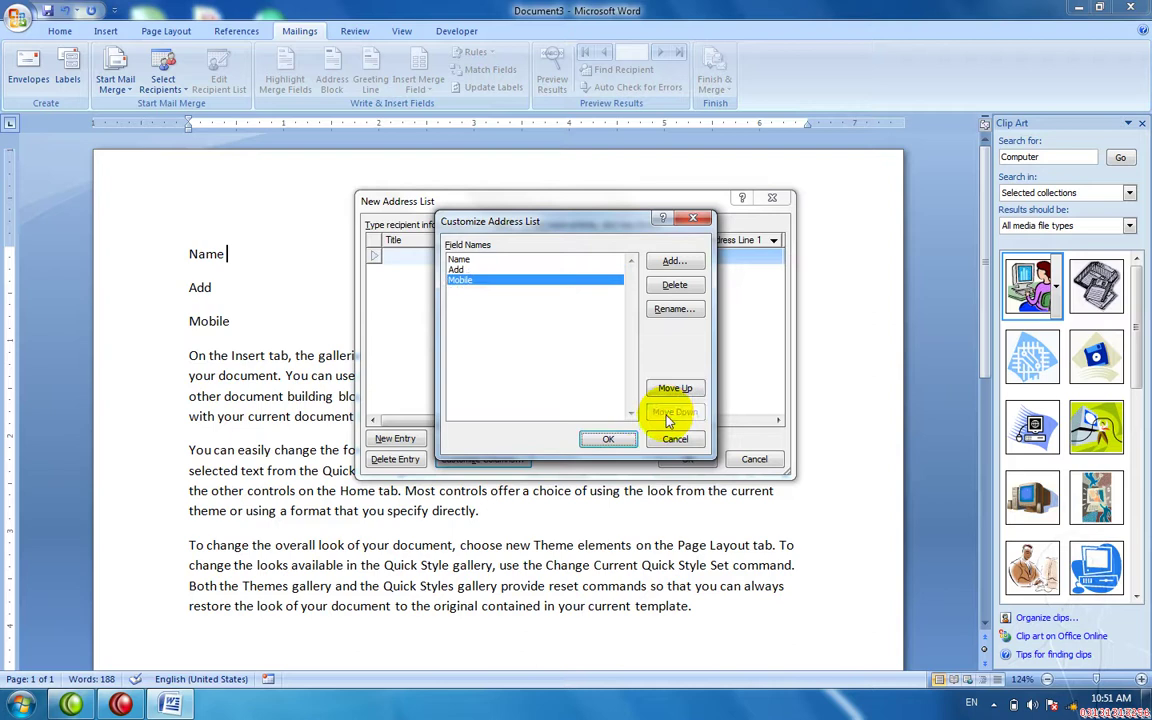
# Rename the Mobile field to MobileNumber and apply the customized columns to the address list.
pyautogui.click(672, 310)
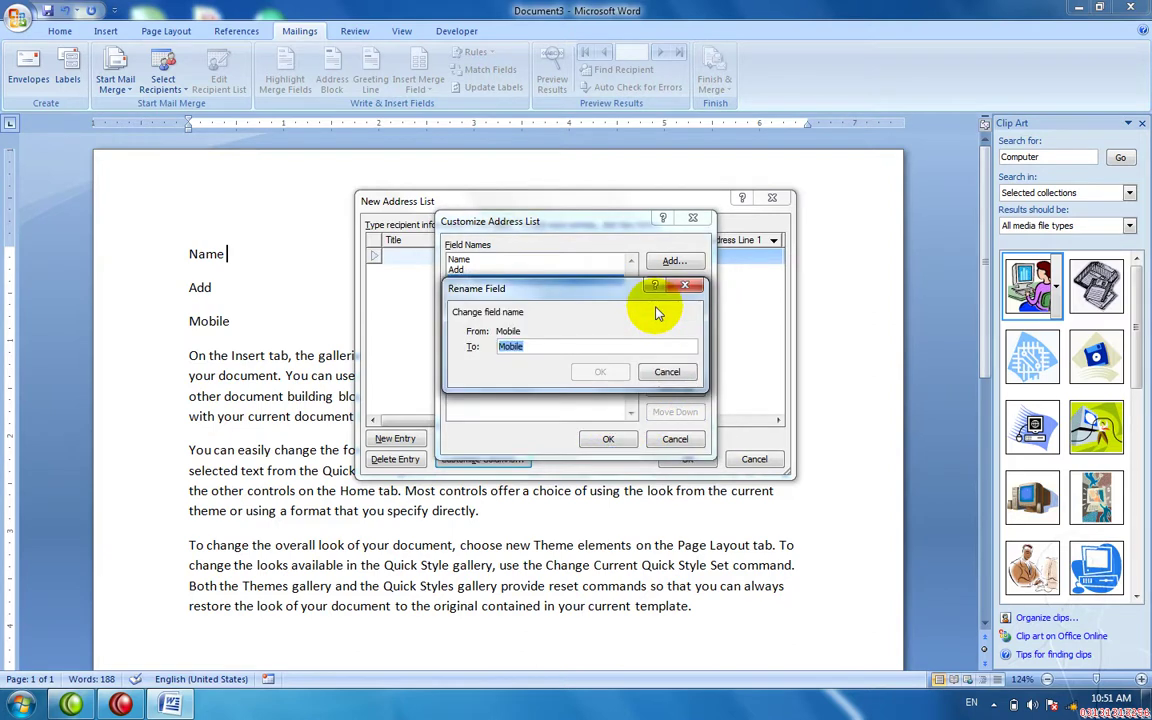
pyautogui.write('Co')
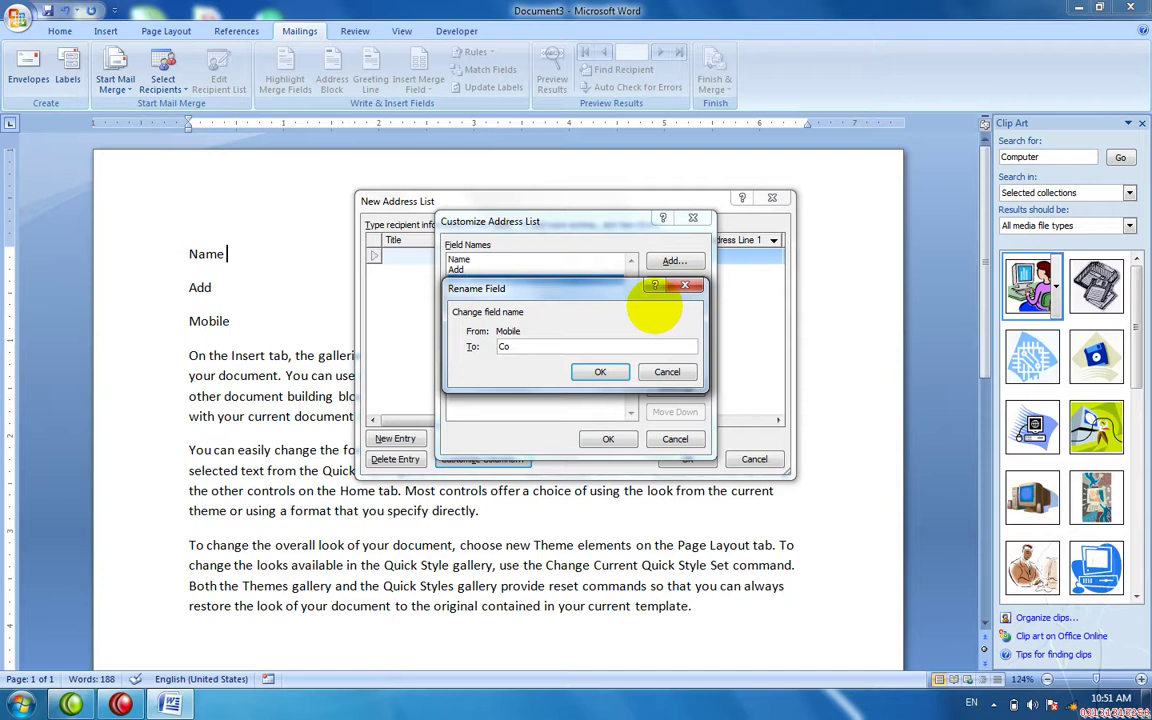
pyautogui.press('BackSpace')
pyautogui.press('BackSpace')
pyautogui.write('Mobiler')
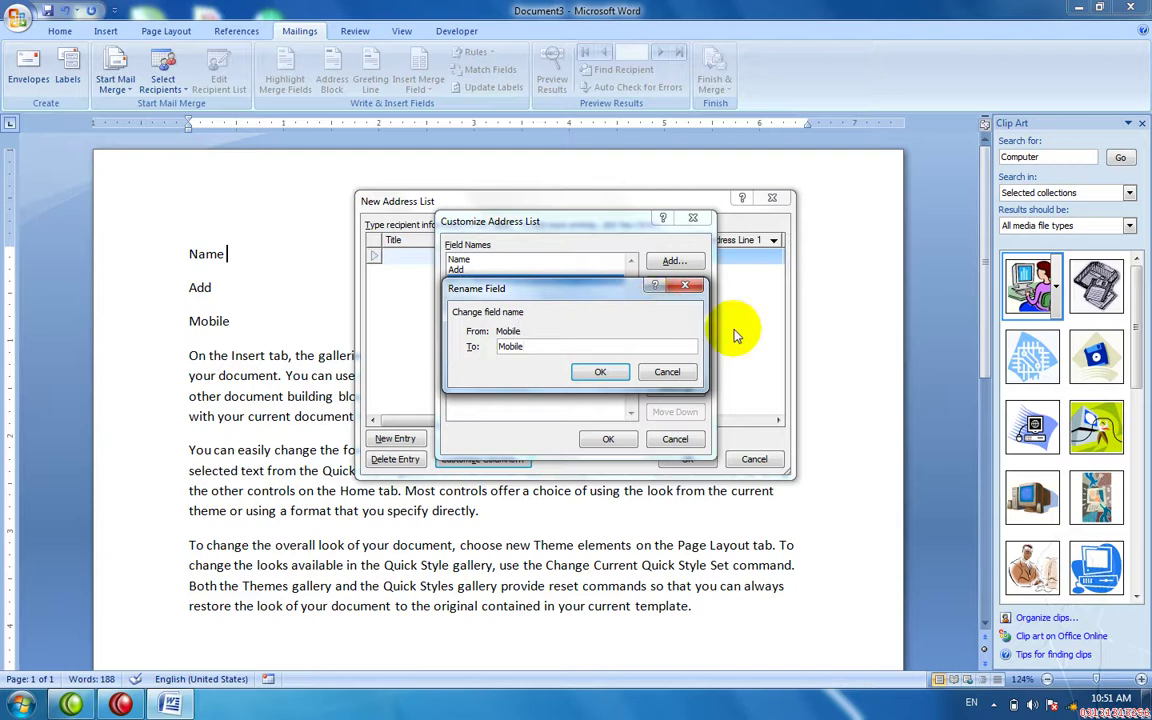
pyautogui.click(584, 372)
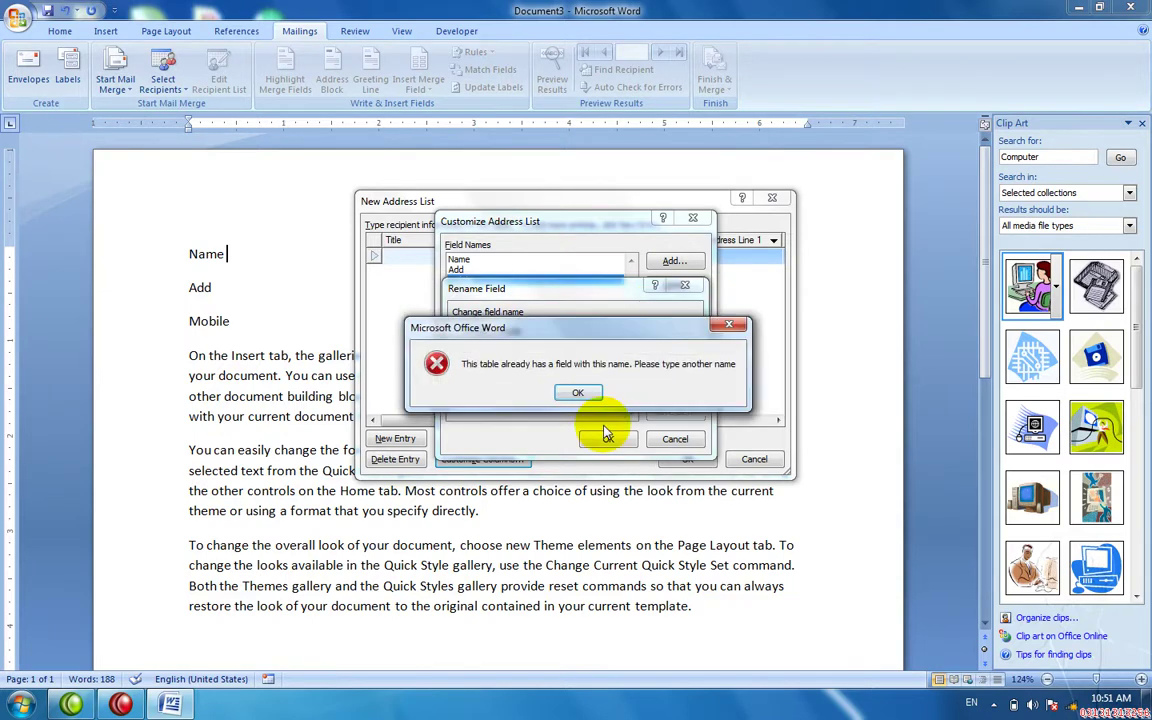
pyautogui.click(582, 390)
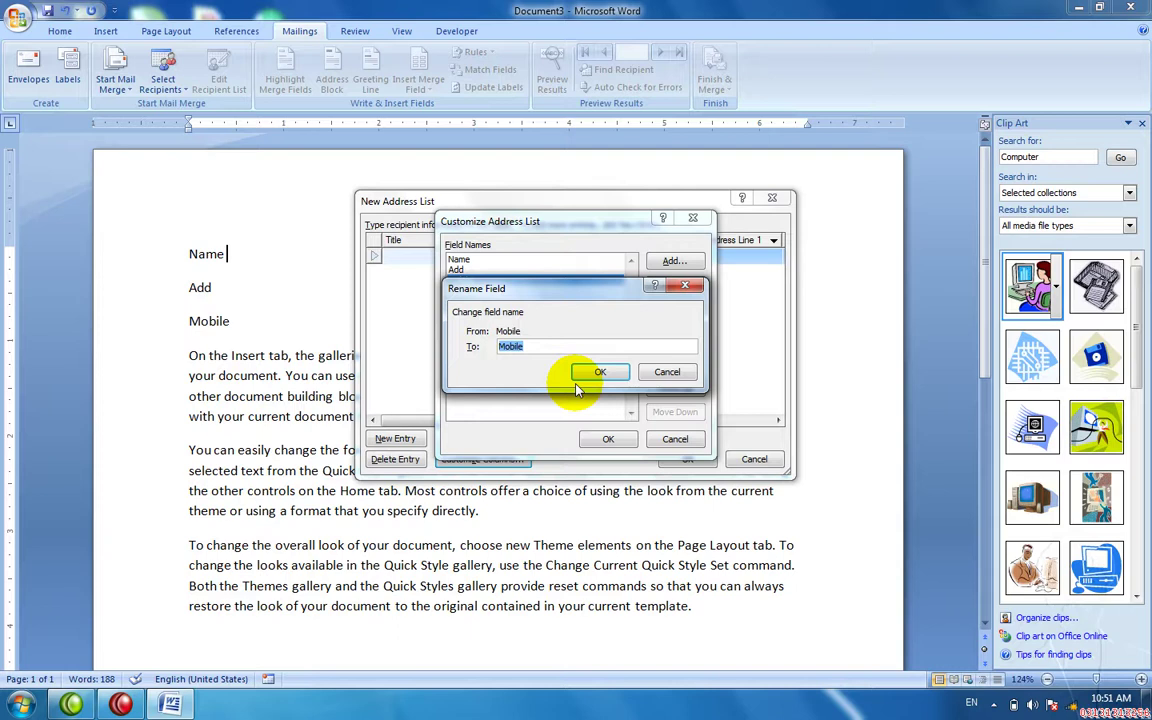
pyautogui.click(550, 348)
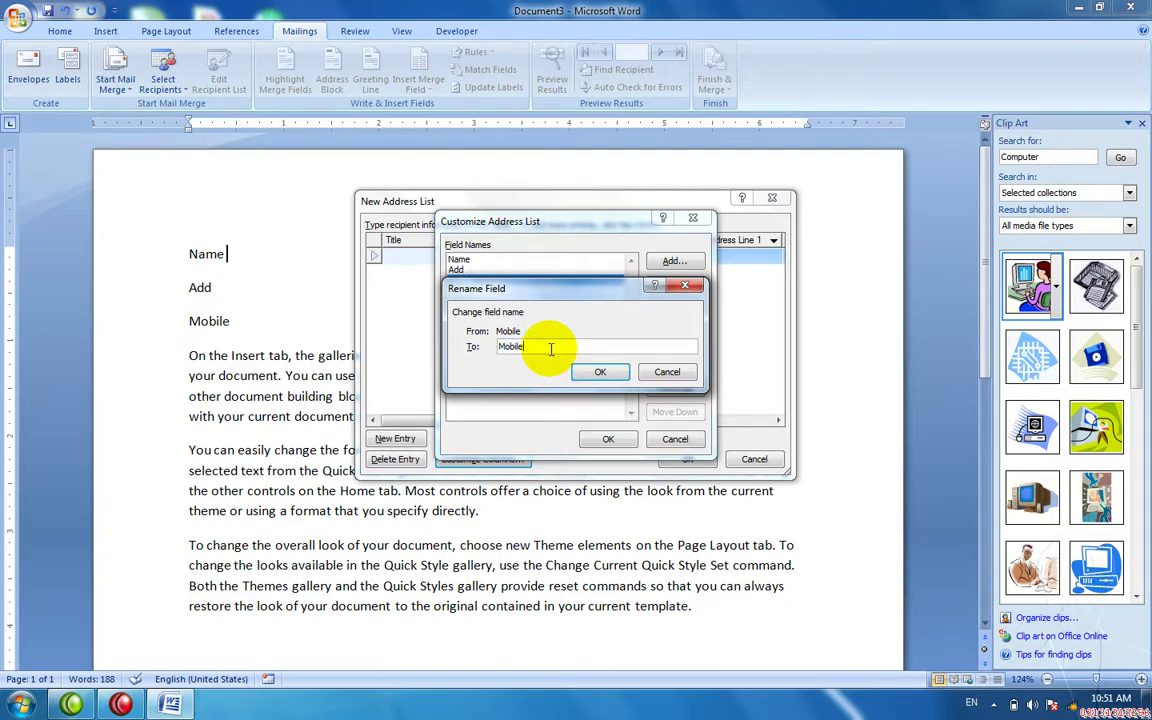
pyautogui.write('Number')
pyautogui.press('Return')
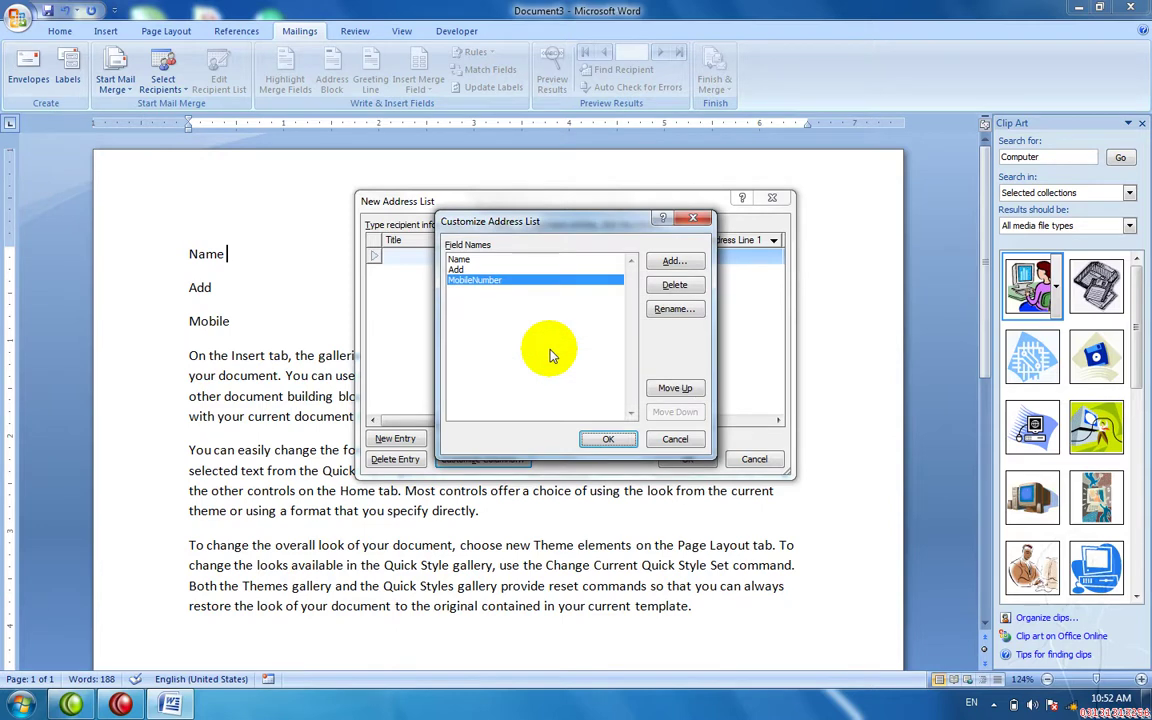
pyautogui.click(607, 440)
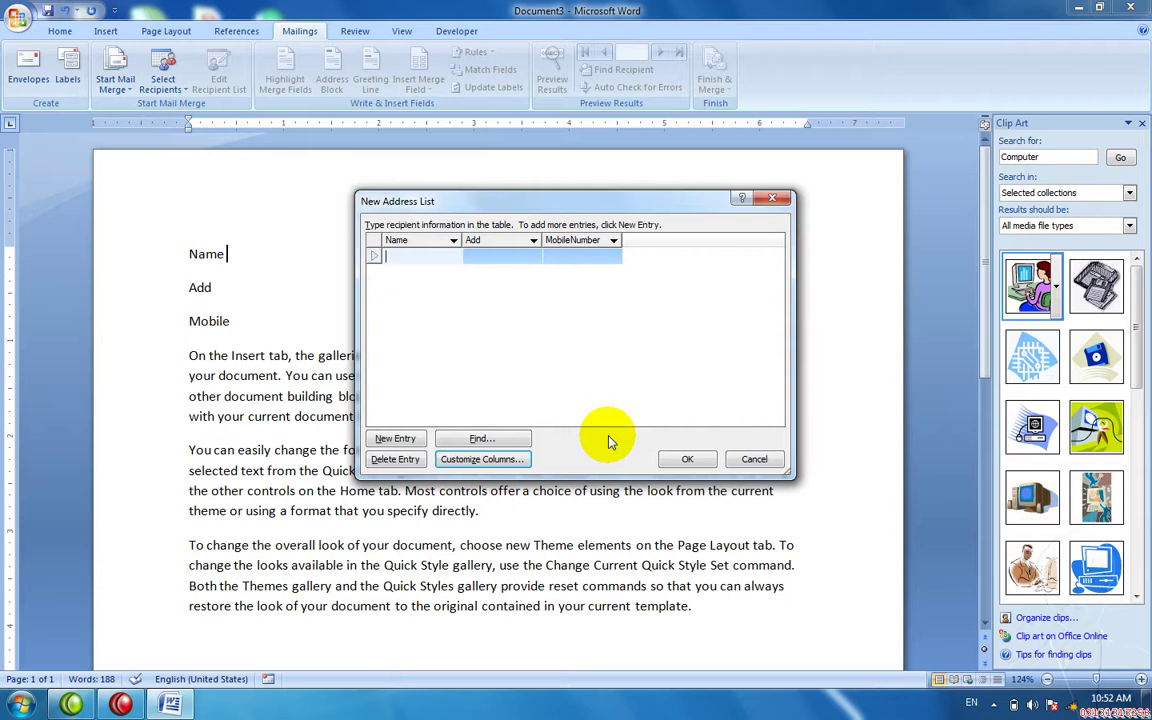
# Fill in the first recipient's name and mobile number, with Kpk in the Add column.
pyautogui.write('Asad')
pyautogui.press('Tab')
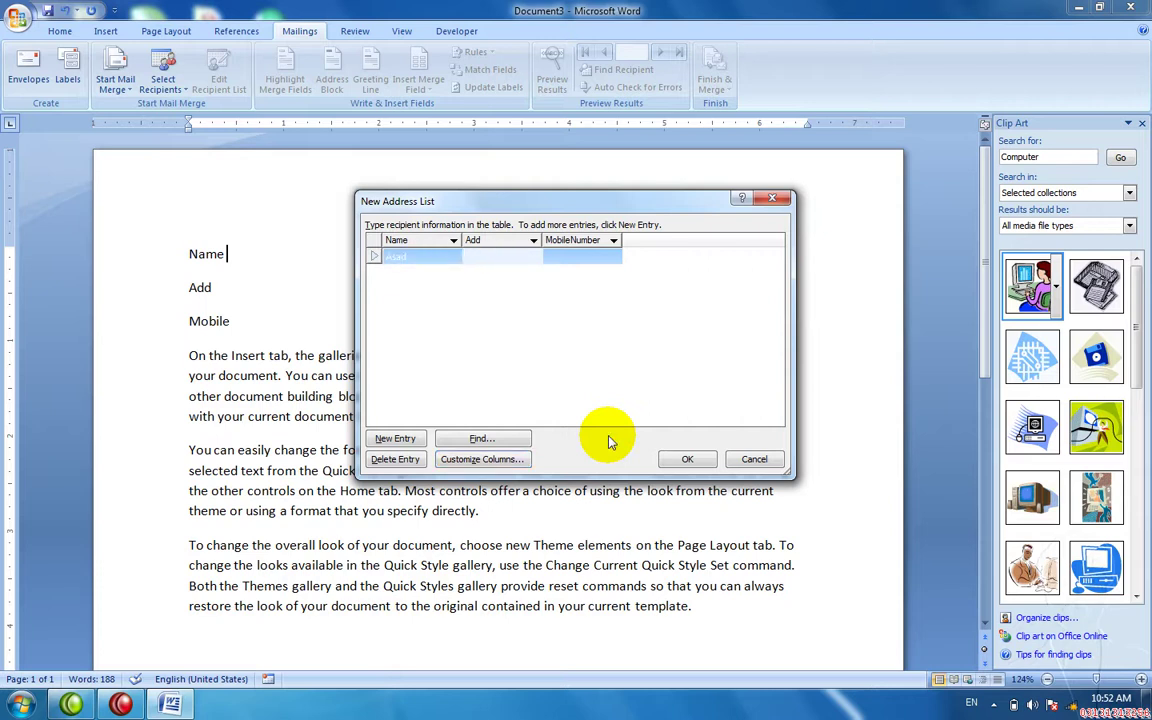
pyautogui.write('Kpk')
pyautogui.press('Tab')
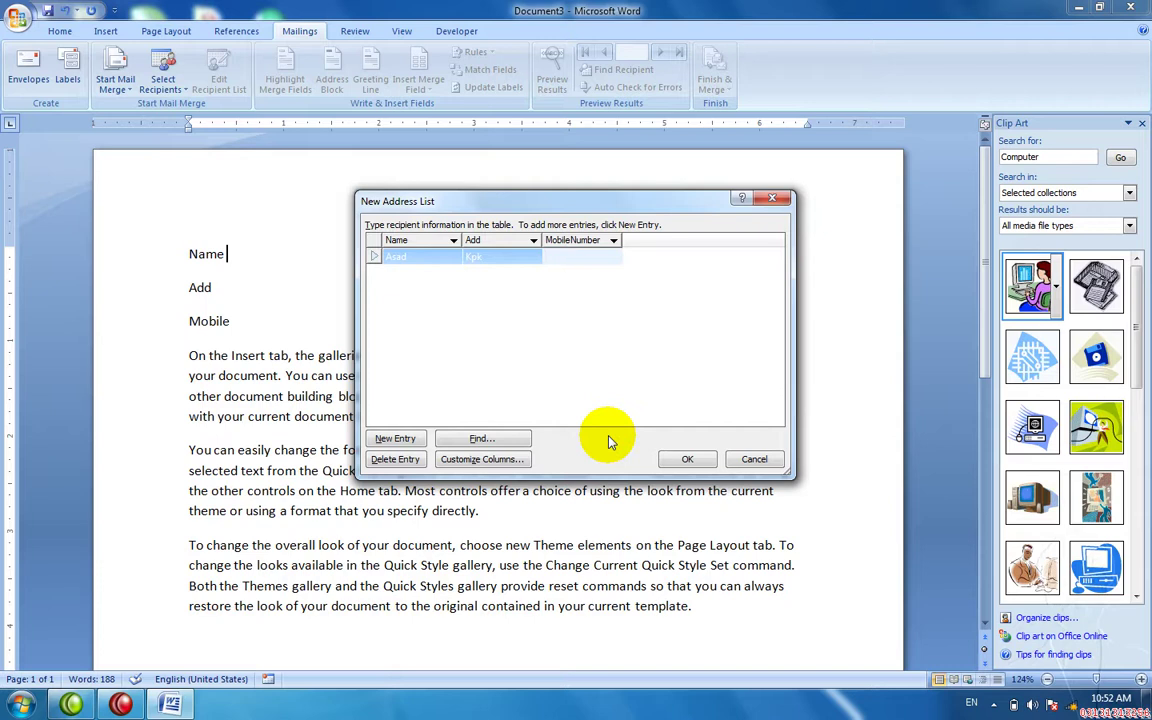
pyautogui.write('03123299')
pyautogui.press('Tab')
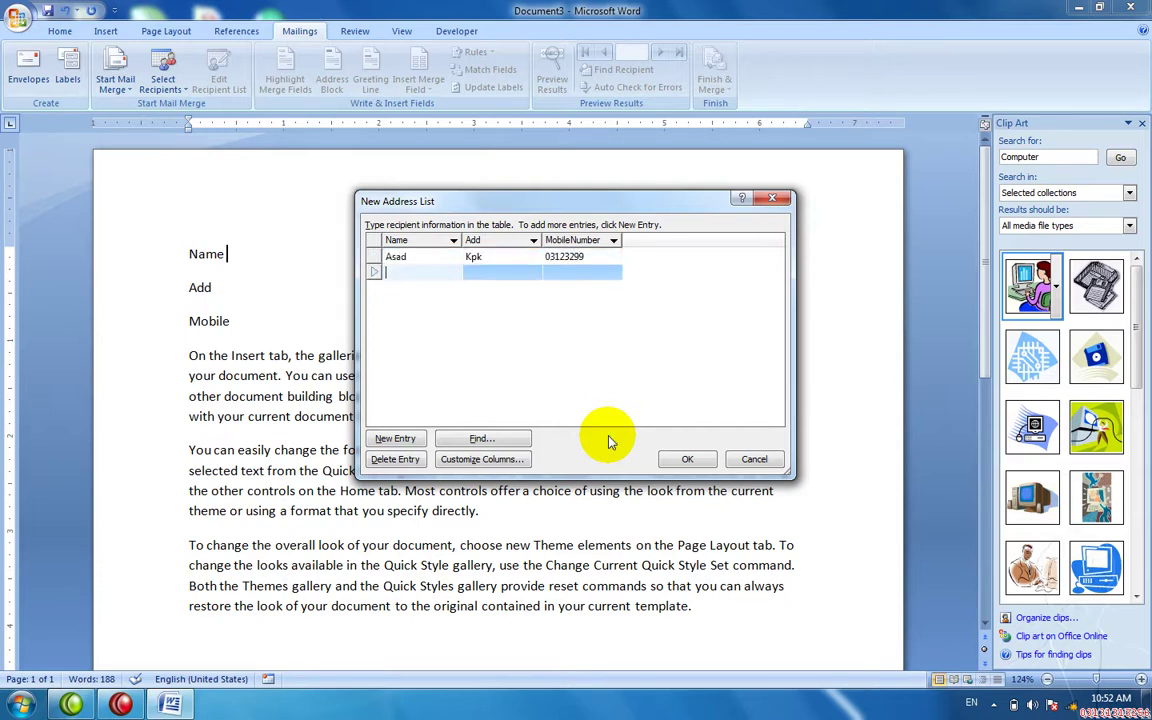
# Fill in the second recipient's name and mobile number, with Punjab in the Add column.
pyautogui.write('Jamal')
pyautogui.press('Tab')
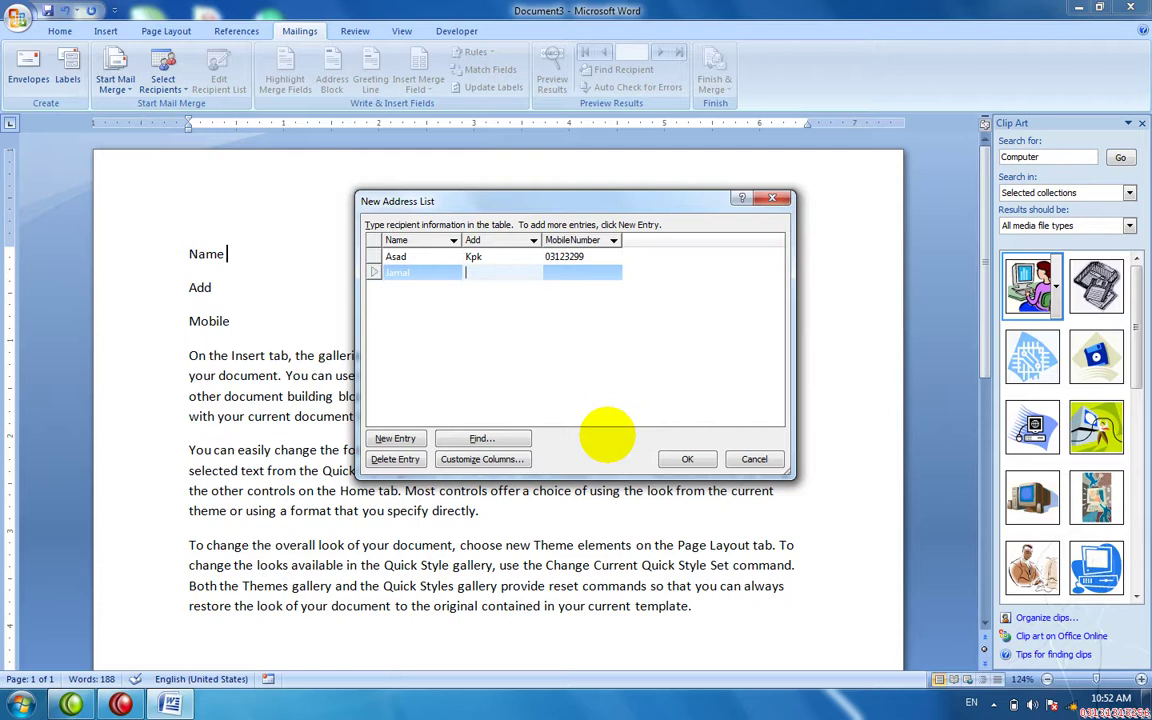
pyautogui.write('Punjab')
pyautogui.press('Tab')
pyautogui.write('9803')
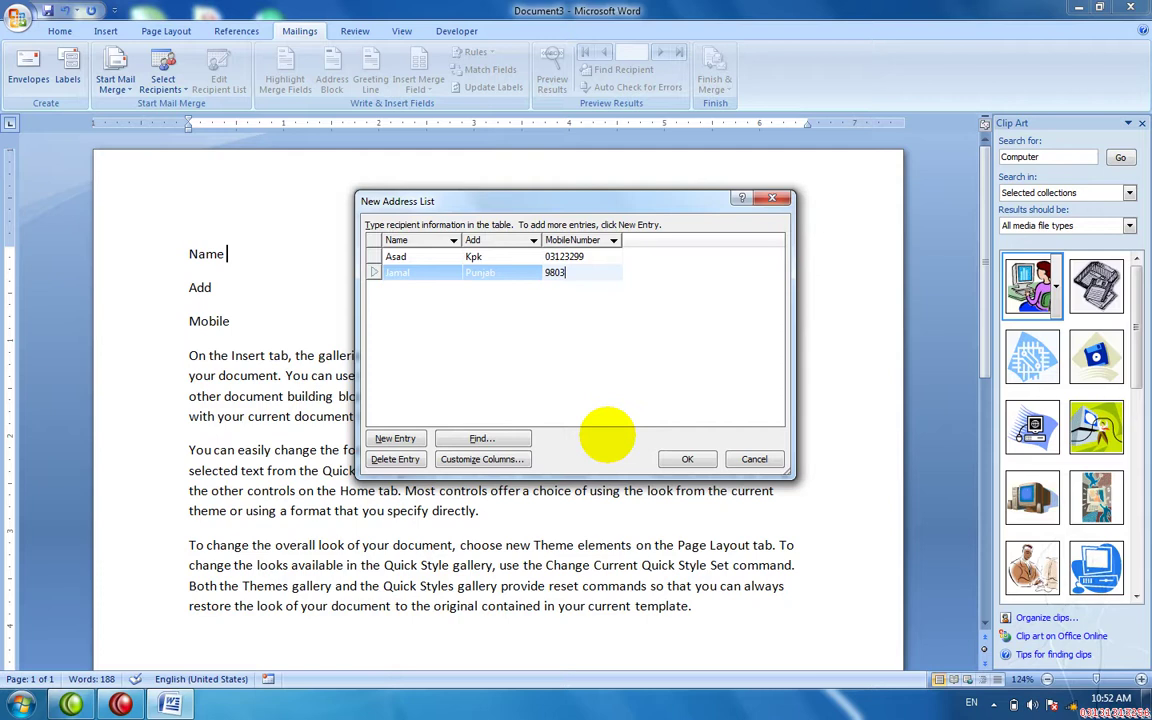
pyautogui.write('9204')
pyautogui.press('Tab')
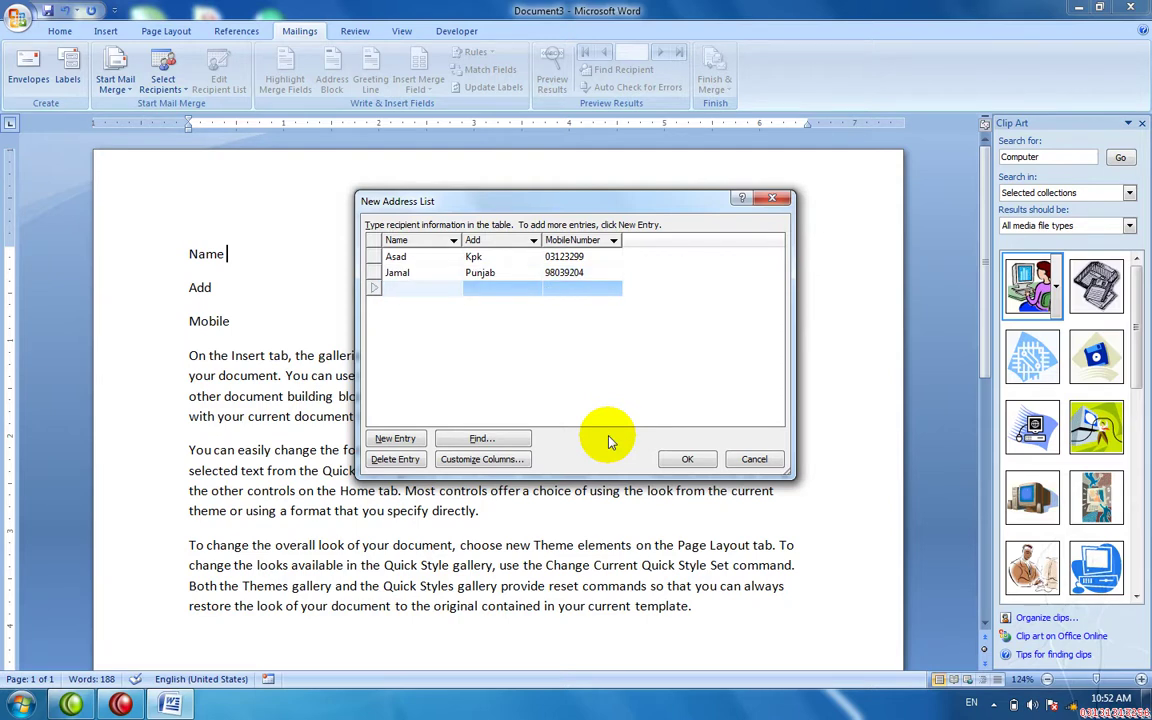
# Fill in the third recipient's name and mobile number, with PESHAWAR in the Add column.
pyautogui.write('Ali')
pyautogui.press('Tab')
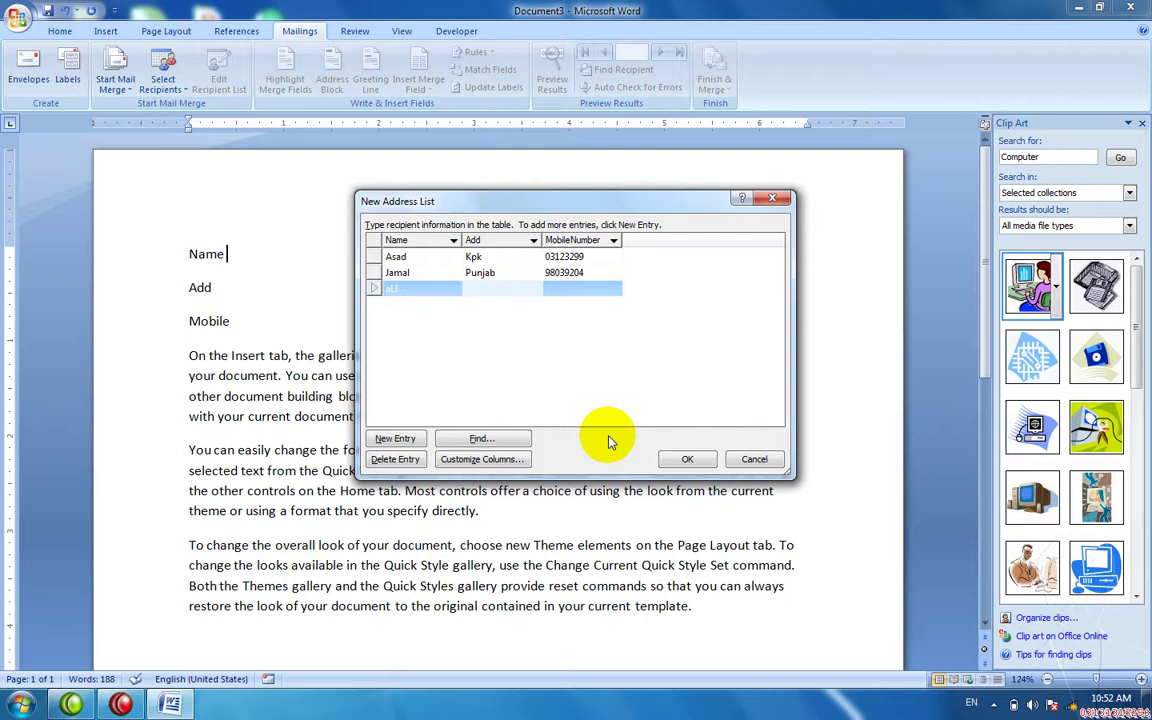
pyautogui.write('PESHAWAR')
pyautogui.press('Tab')
pyautogui.write('352435')
pyautogui.press('Tab')
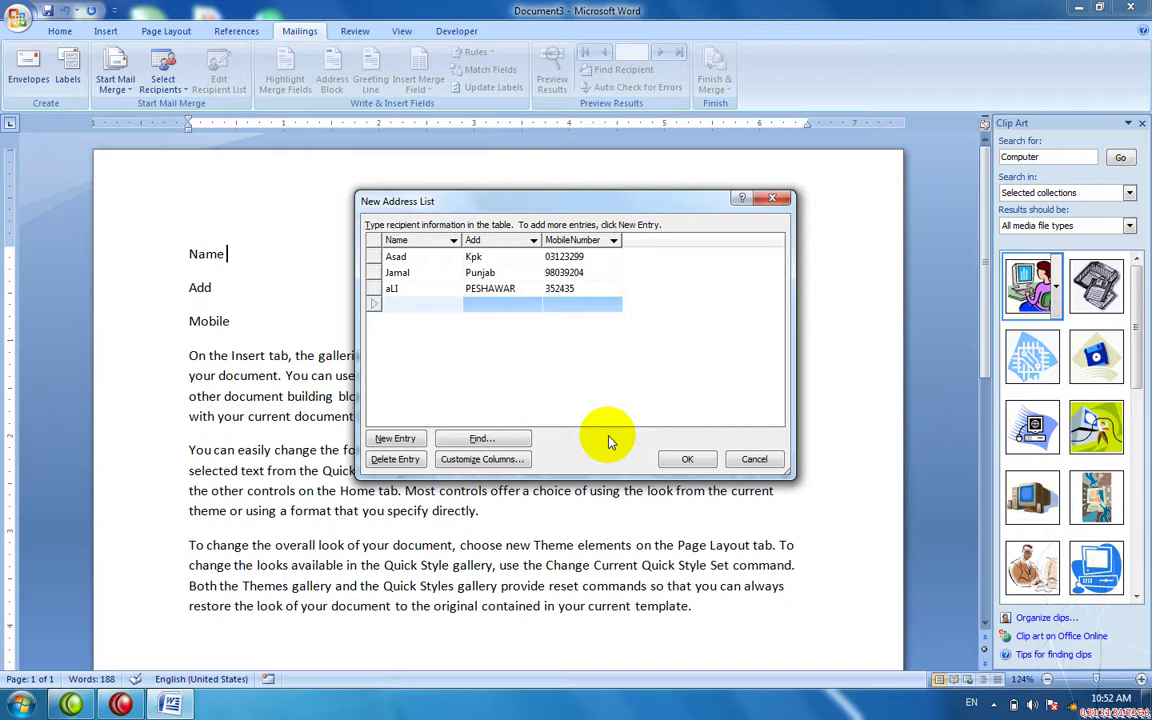
# Fill in the fourth recipient's name and mobile number, with Karachi in the Add column.
pyautogui.write('Fawad')
pyautogui.press('Tab')
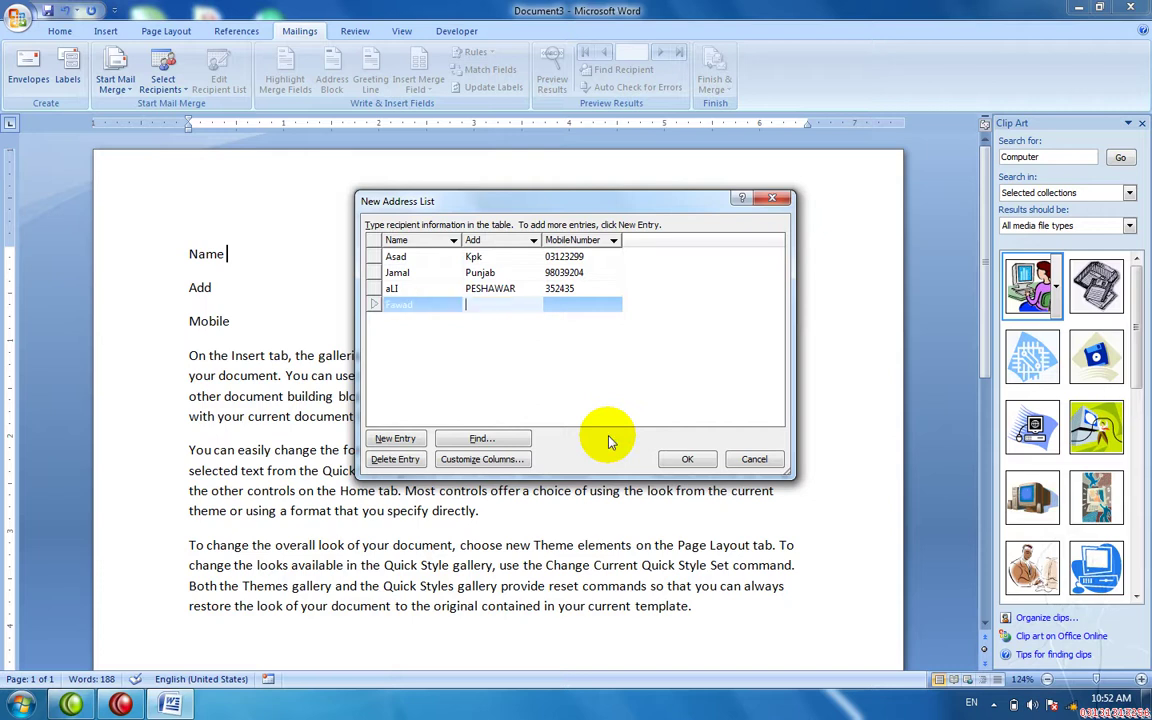
pyautogui.write('Karachi')
pyautogui.press('Tab')
pyautogui.write('930284')
pyautogui.press('Tab')
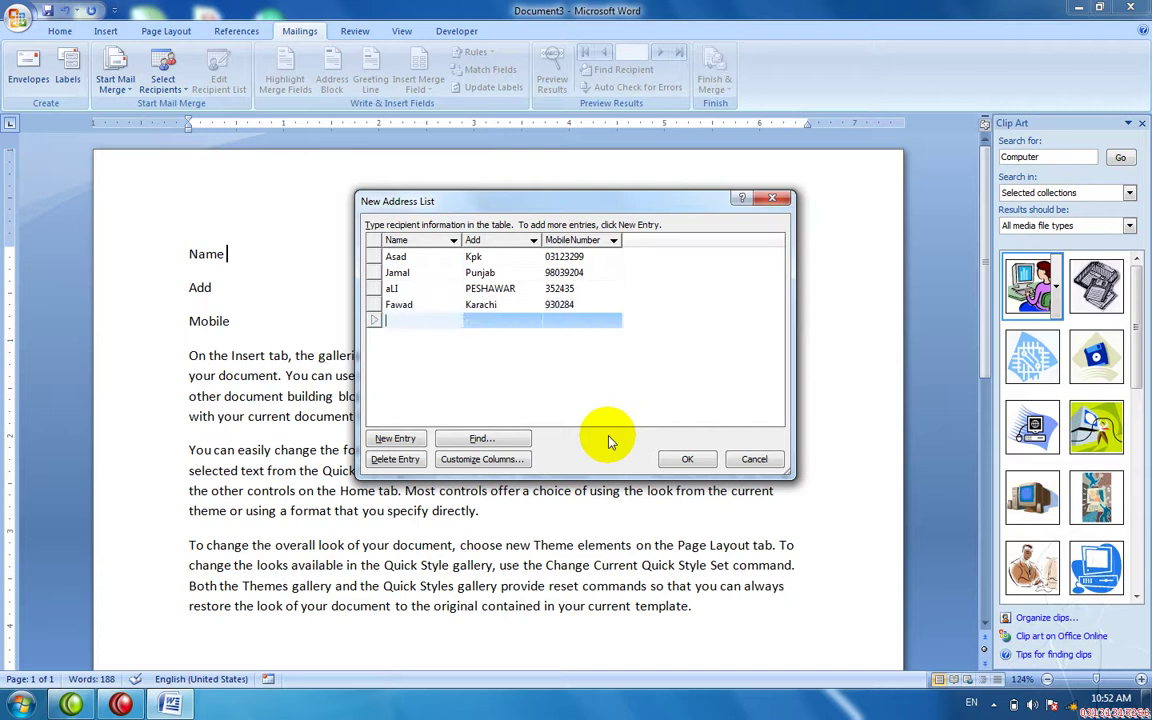
# Fill in the fifth recipient's name and mobile number, with Afganistan in the Add column.
pyautogui.write('Ali')
pyautogui.press('Tab')
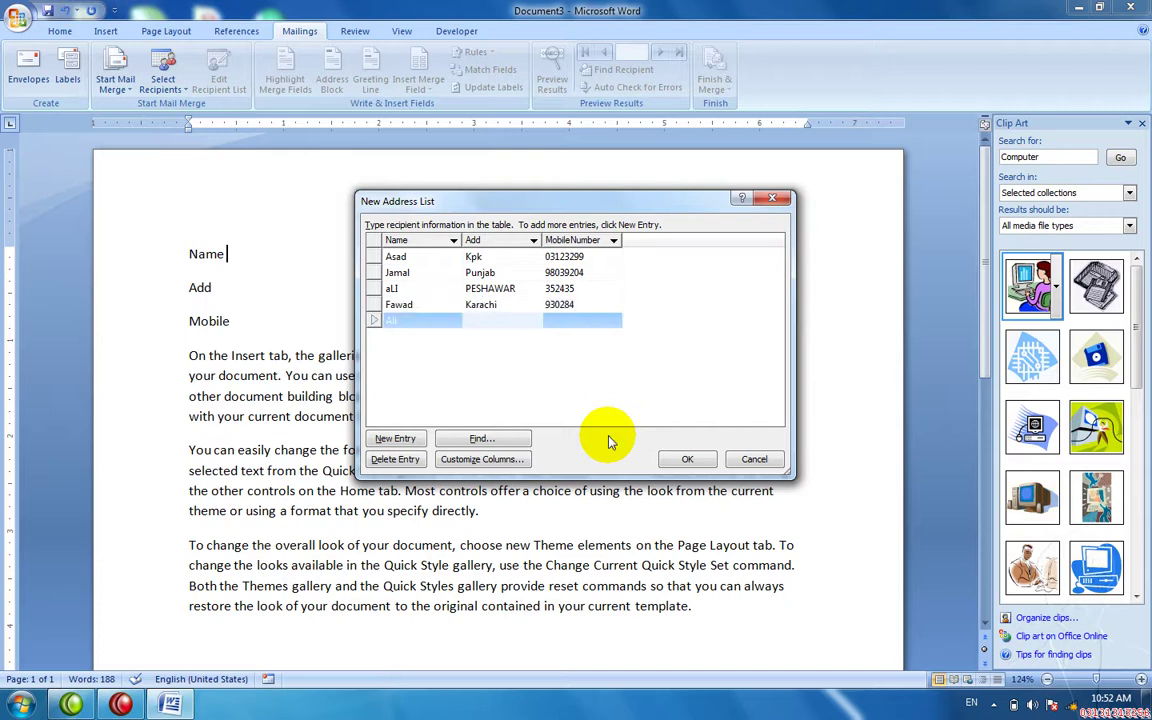
pyautogui.write('Afganistan')
pyautogui.press('Tab')
pyautogui.write('98032487')
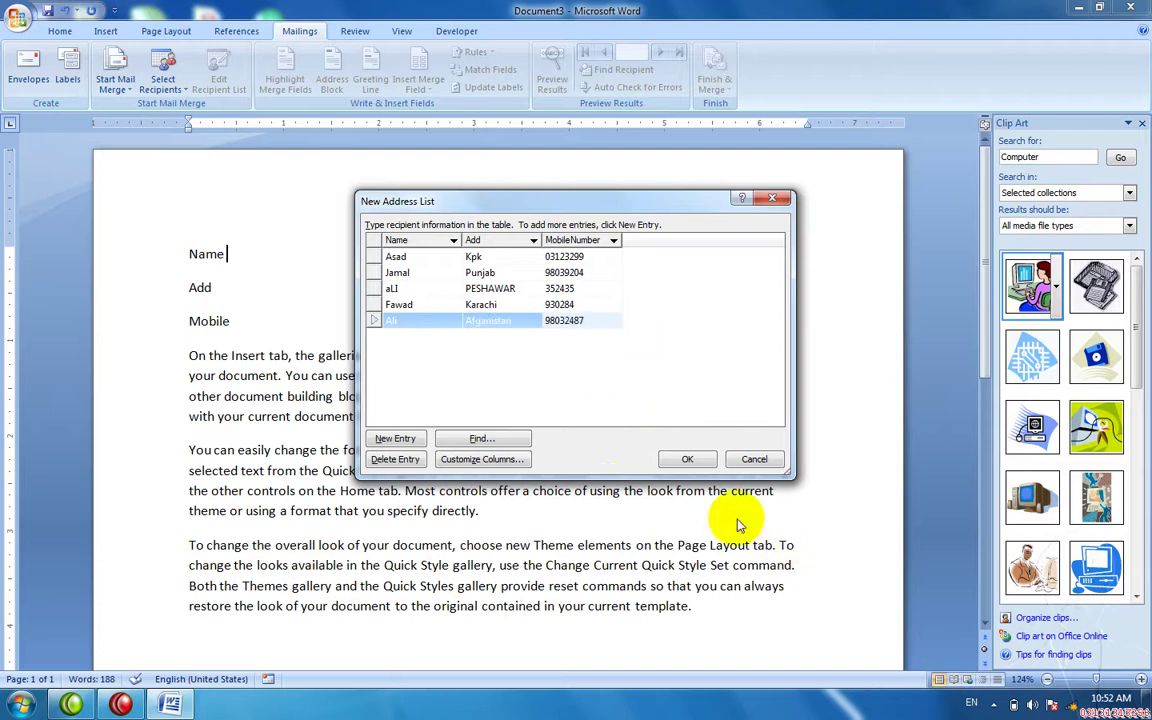
# Finish the address list and save it as a in the My Data Sources folder.
pyautogui.click(707, 465)
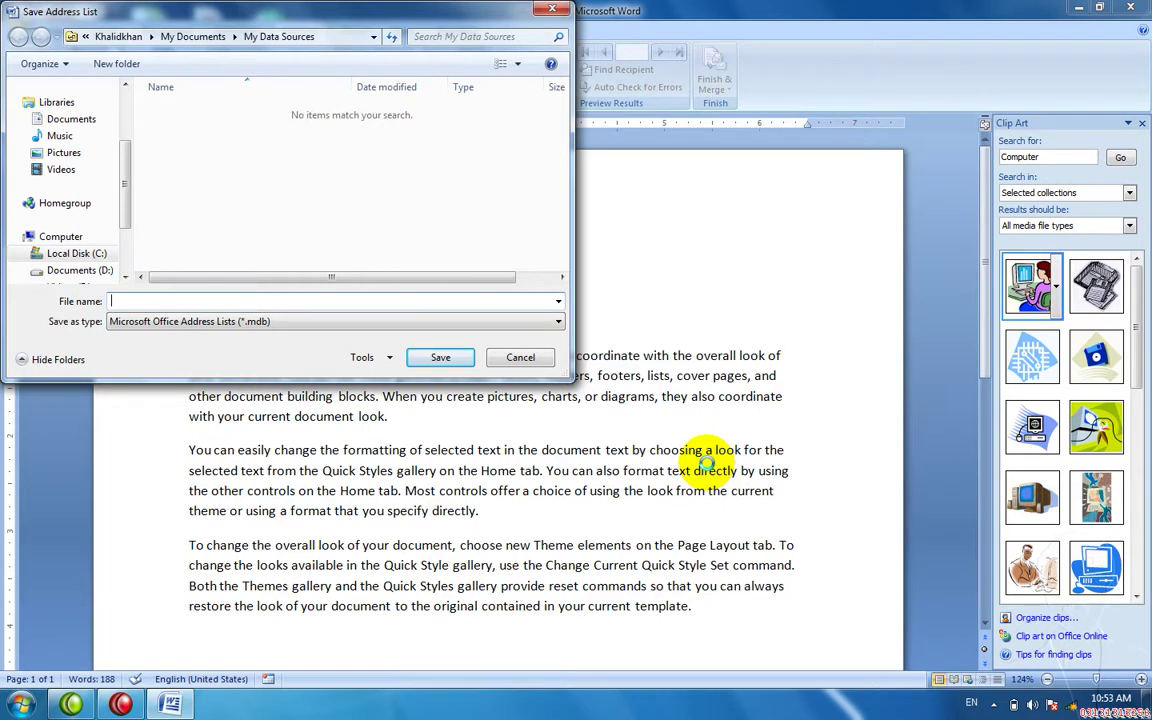
pyautogui.write('a')
pyautogui.press('Return')
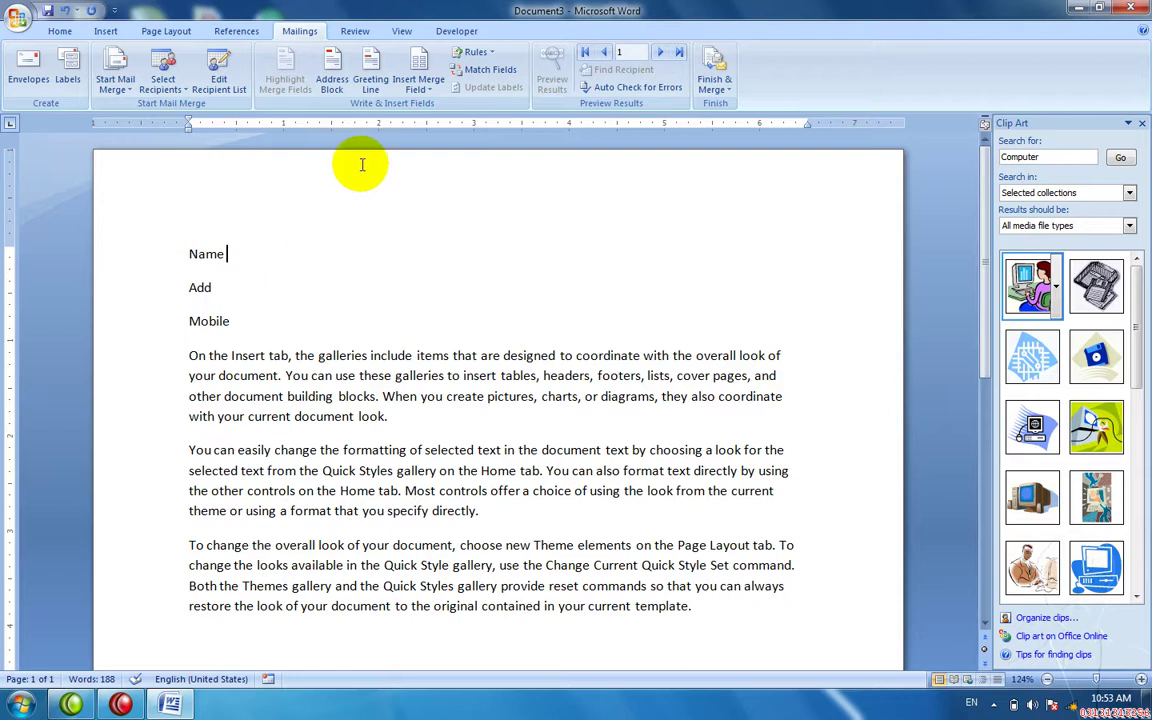
# Insert the Name merge field after the Name label in the letter.
pyautogui.click(423, 92)
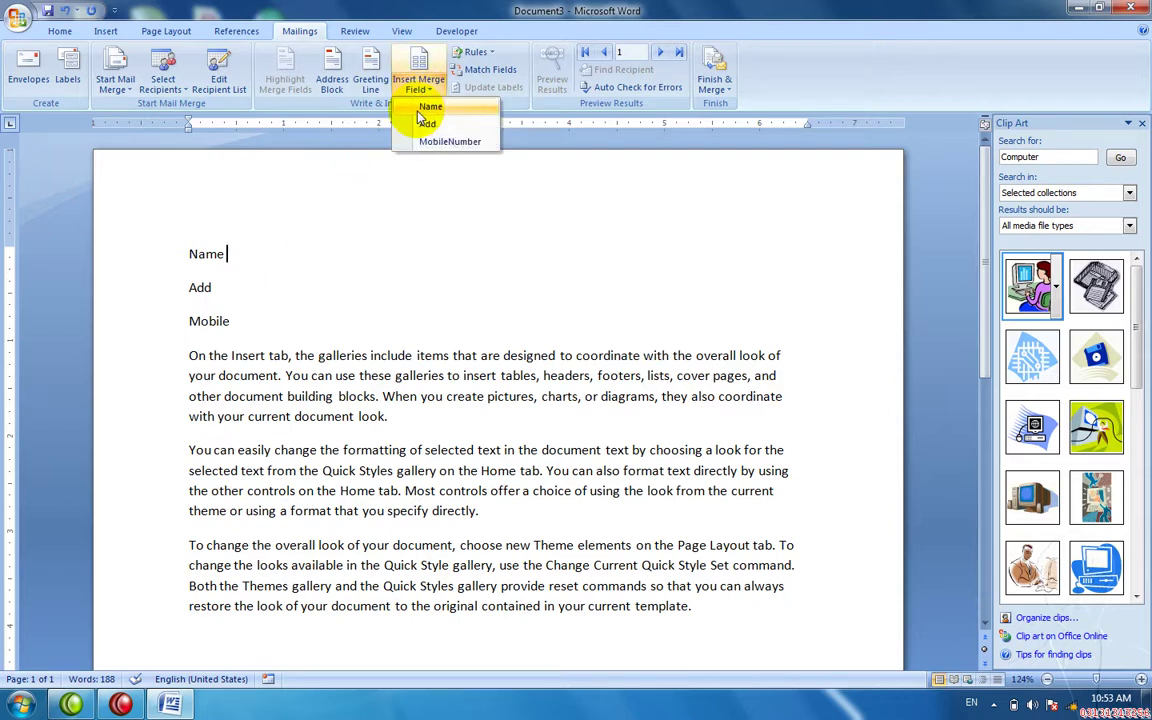
pyautogui.click(272, 281)
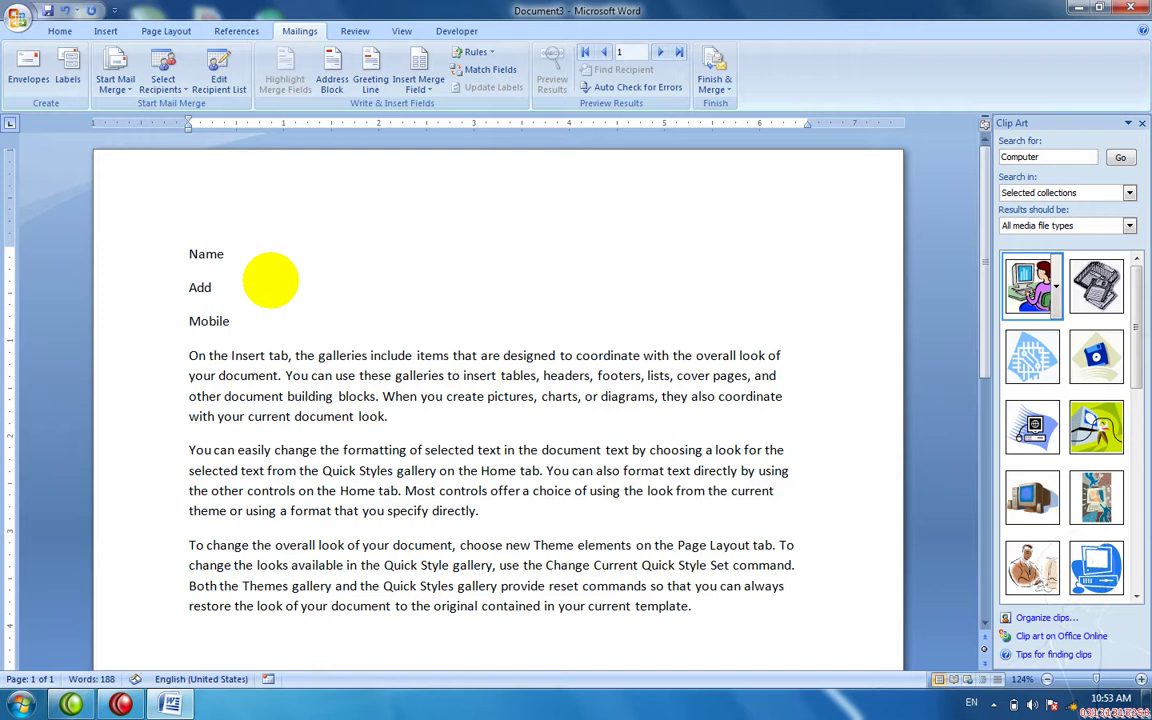
pyautogui.click(418, 85)
pyautogui.click(413, 102)
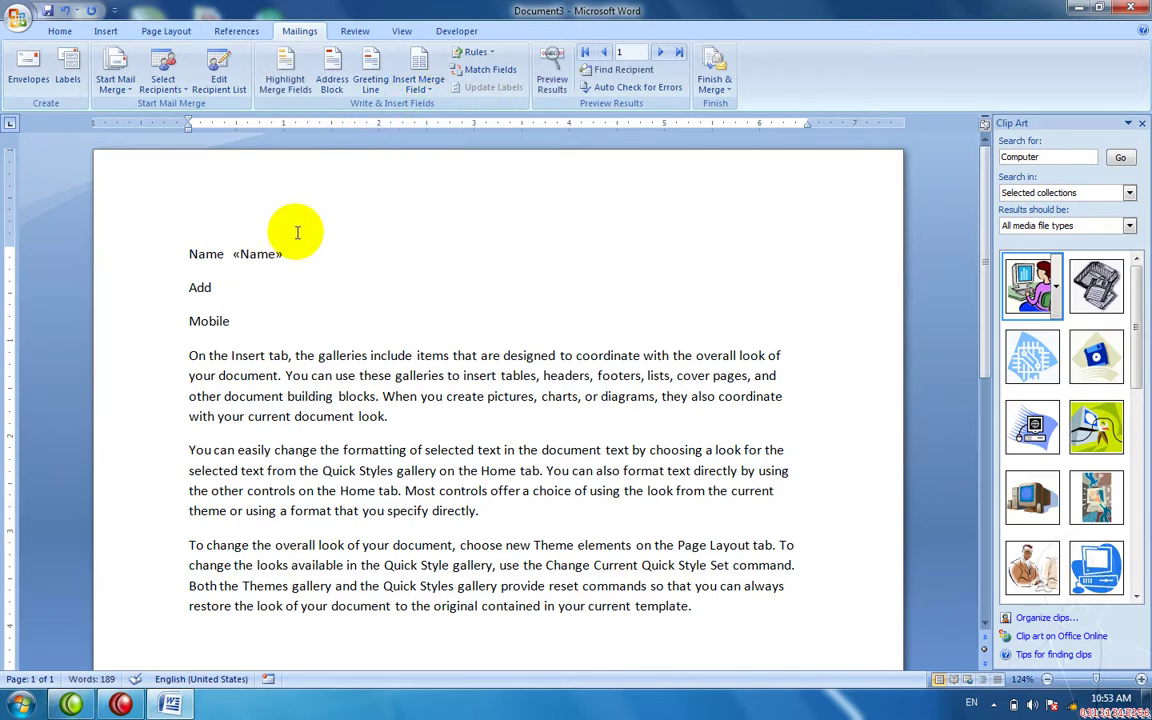
# Insert the Add merge field after the Add label and the MobileNumber field after the Mobile label.
pyautogui.click(254, 295)
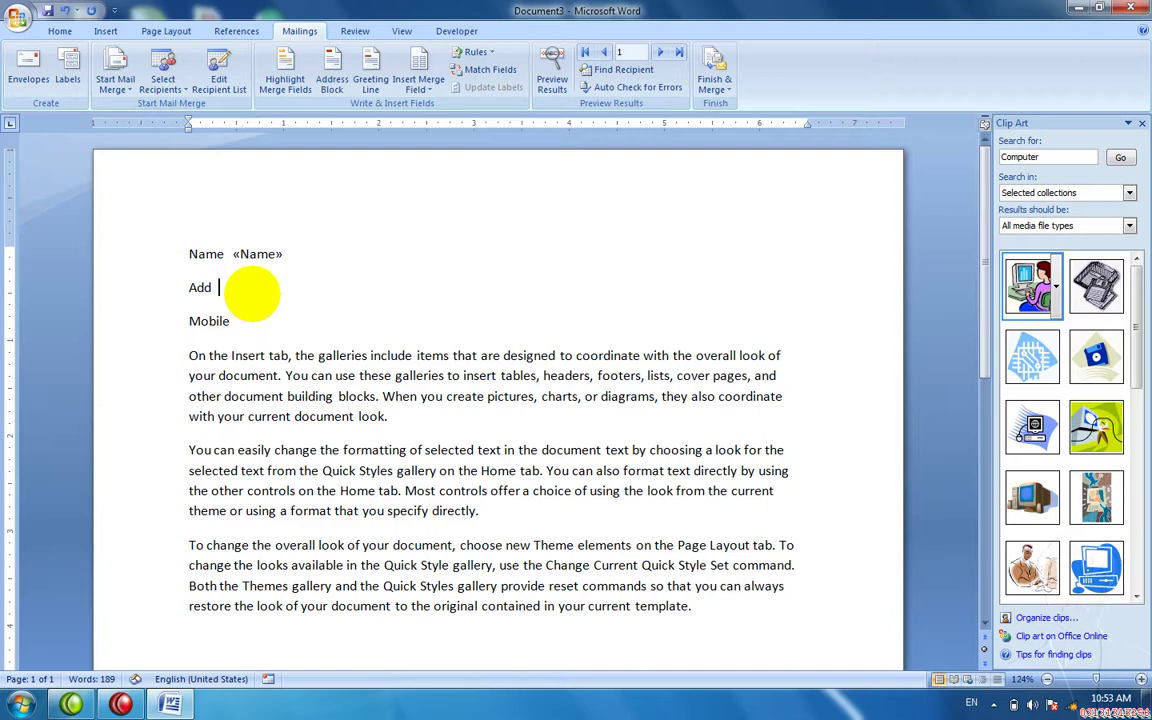
pyautogui.click(415, 88)
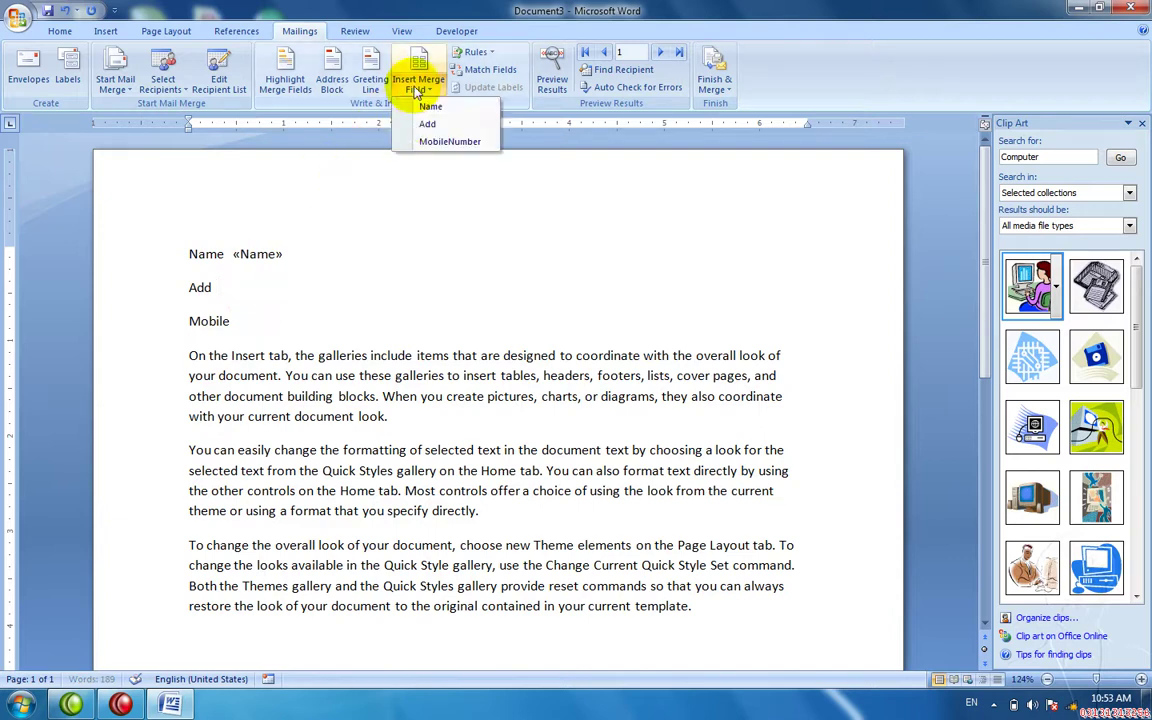
pyautogui.click(425, 123)
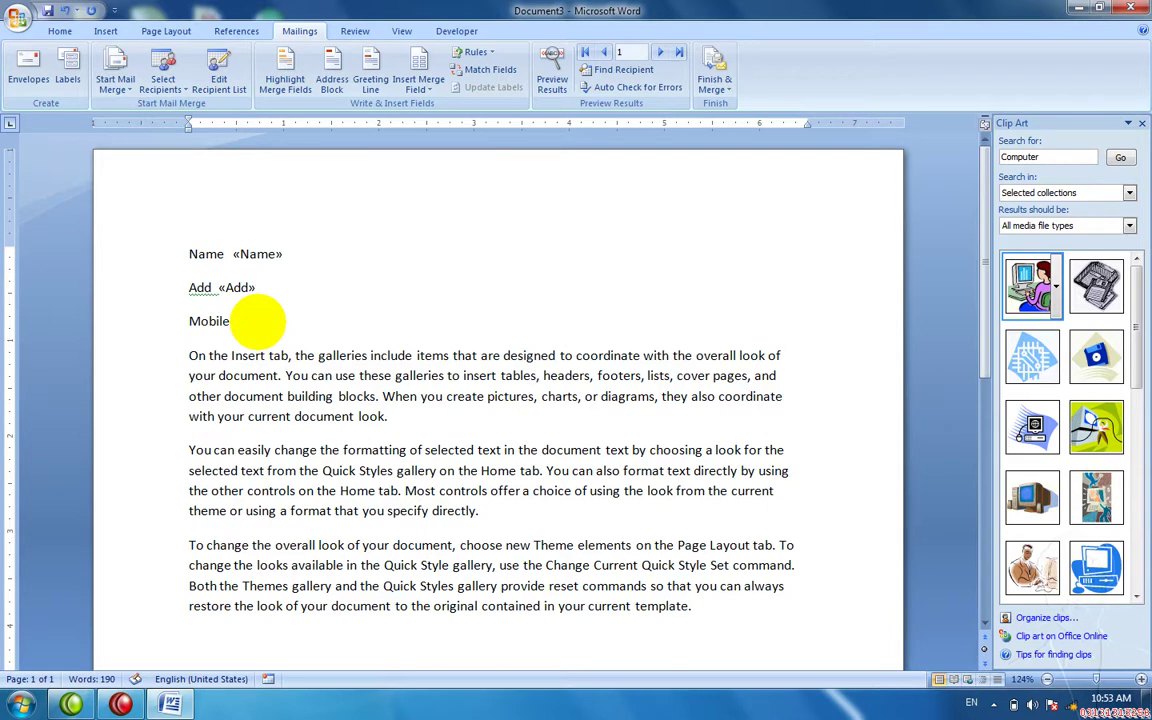
pyautogui.click(418, 87)
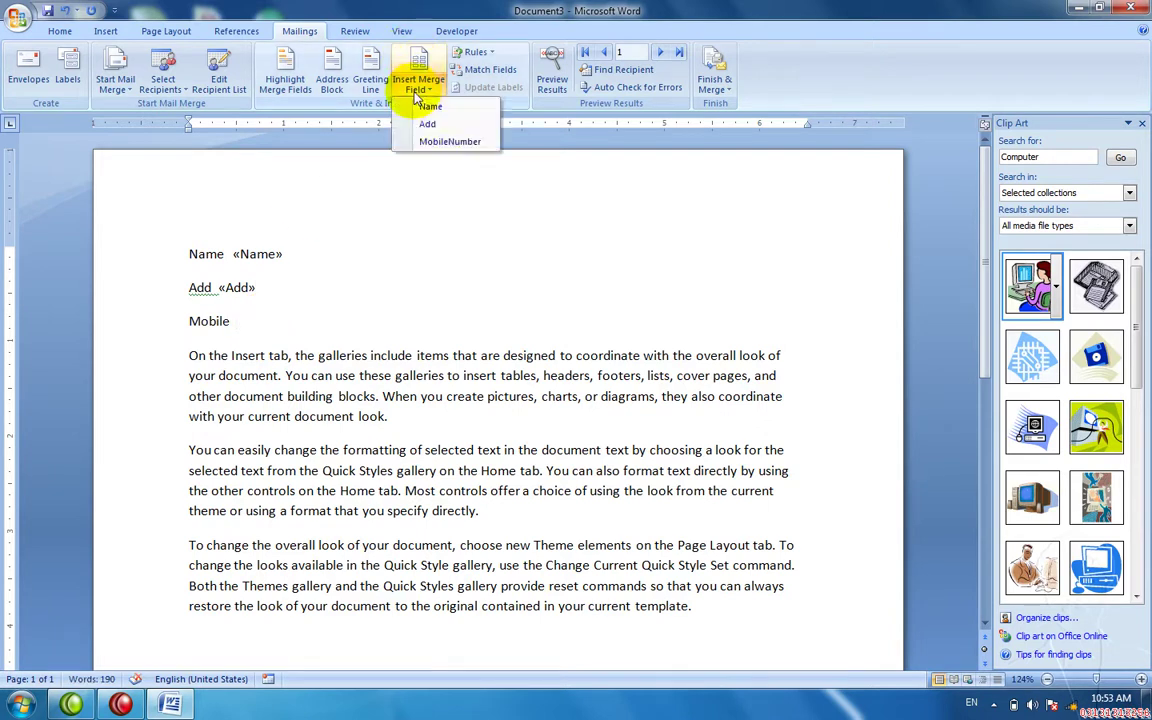
pyautogui.click(434, 143)
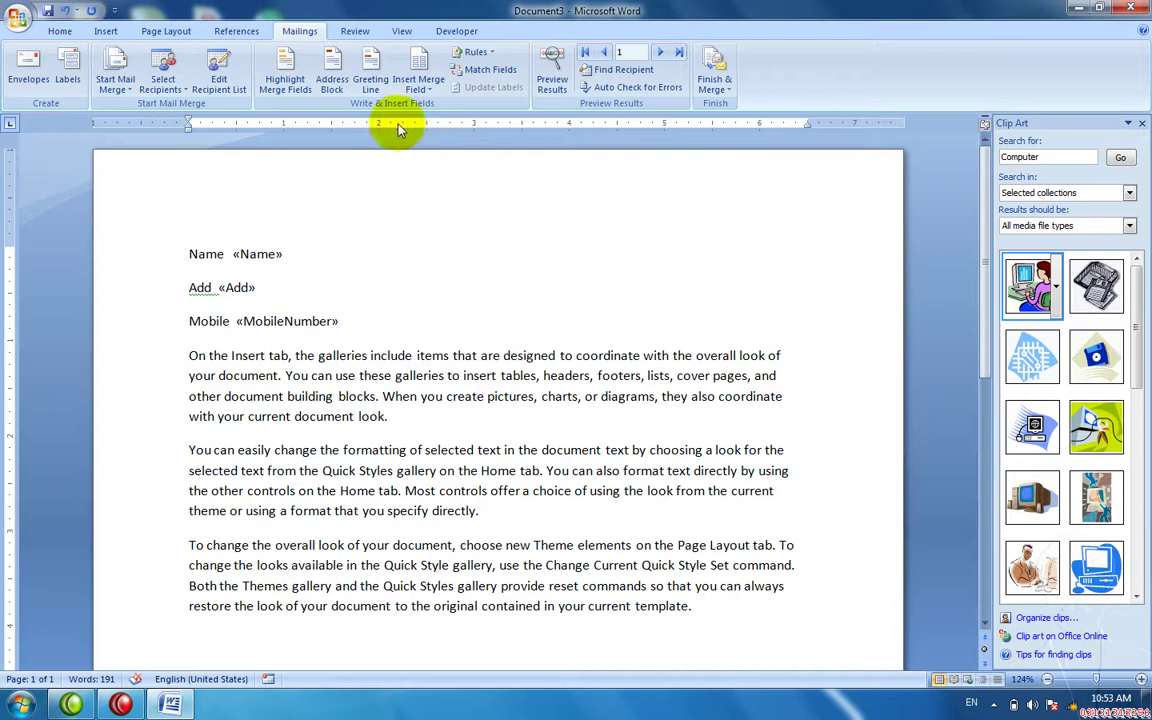
# Insert a greeting line with the default Dear format between the Name label and the Name merge field.
pyautogui.click(371, 95)
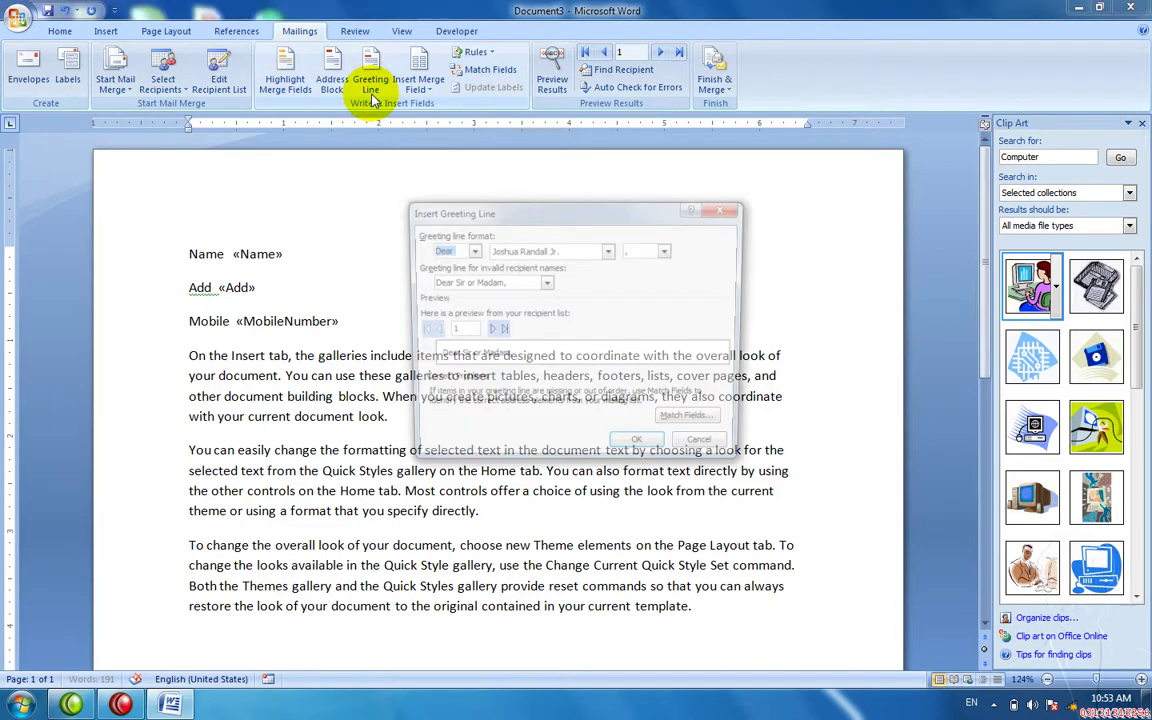
pyautogui.click(727, 209)
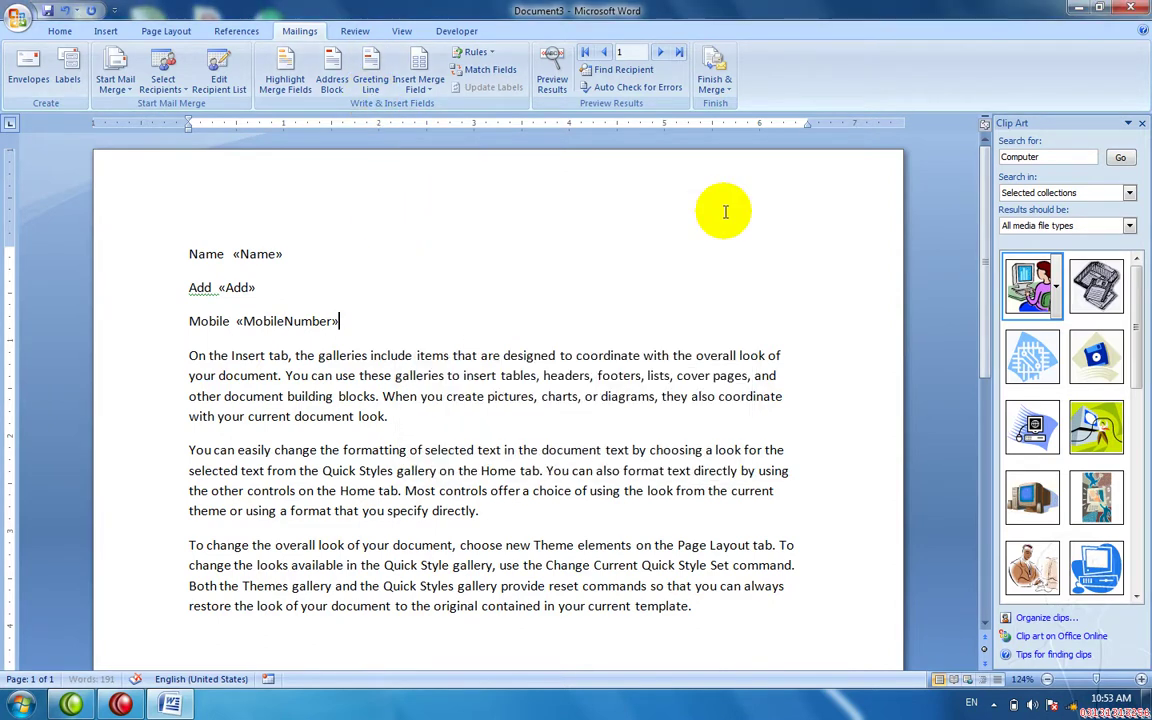
pyautogui.click(230, 254)
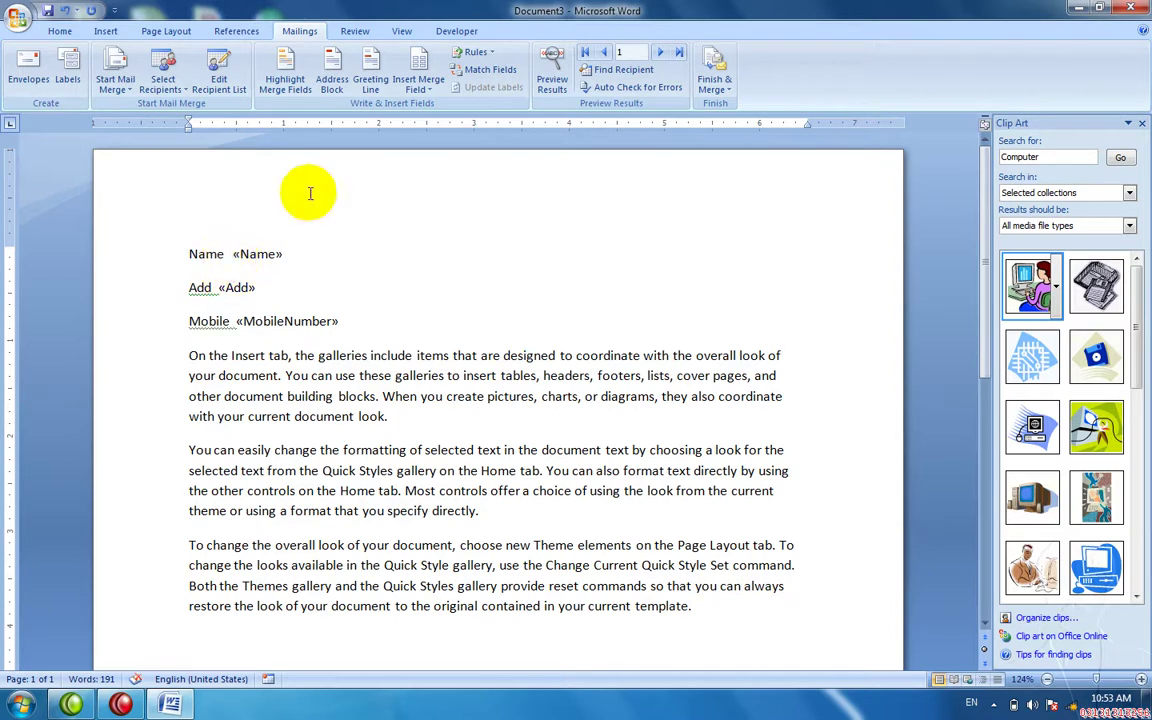
pyautogui.click(371, 85)
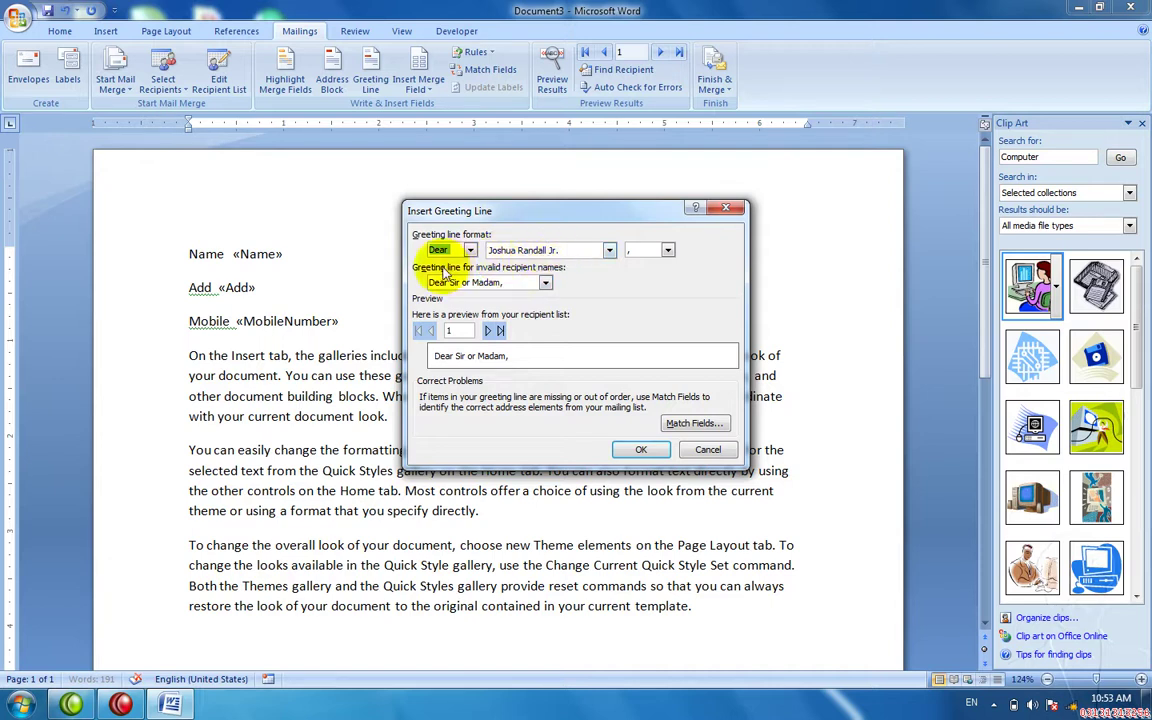
pyautogui.click(638, 450)
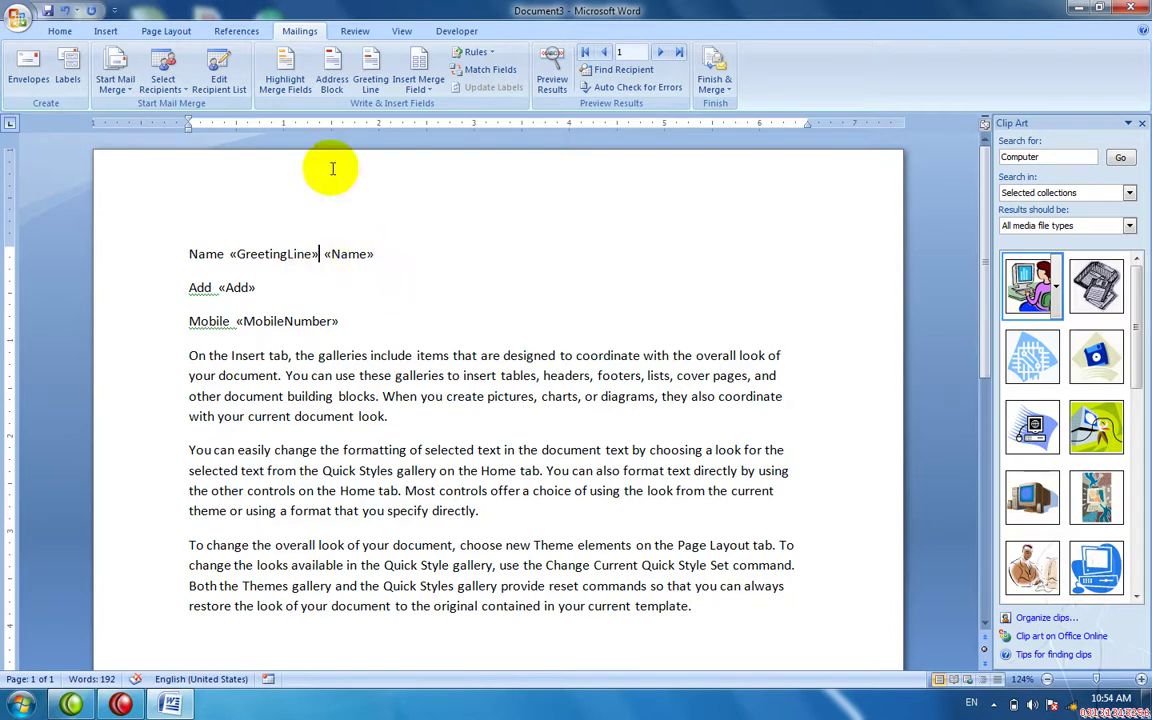
# Highlight the merge fields and look over the address block options without inserting a block.
pyautogui.click(297, 101)
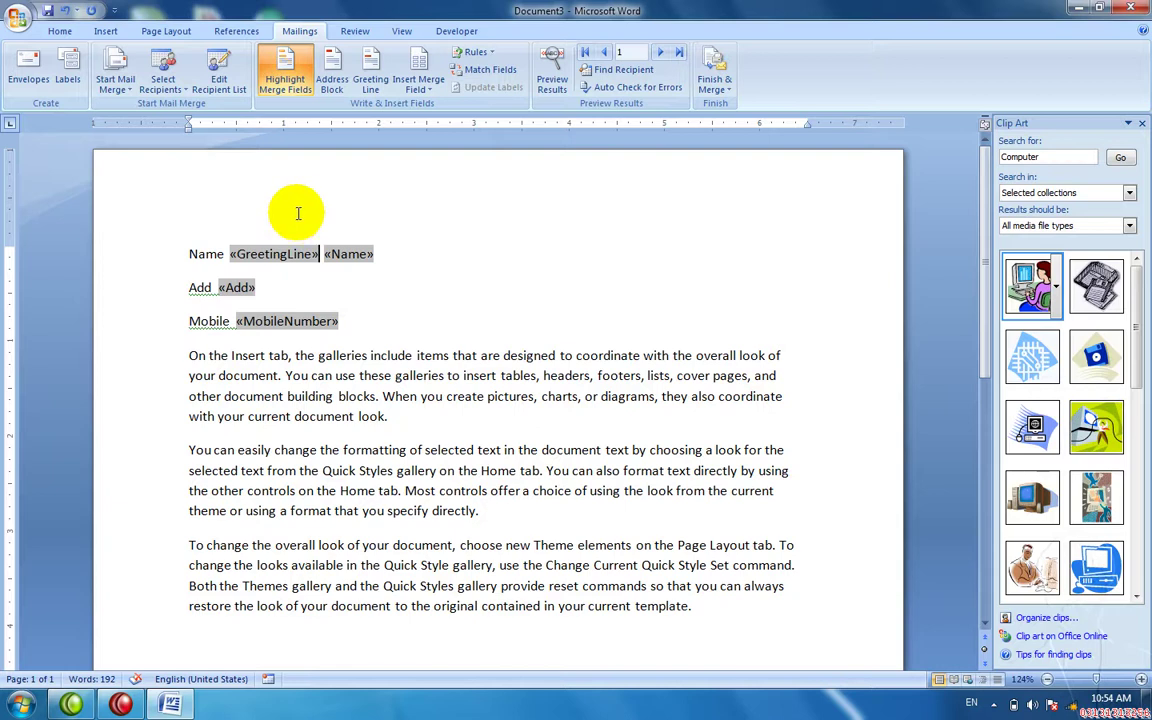
pyautogui.click(333, 92)
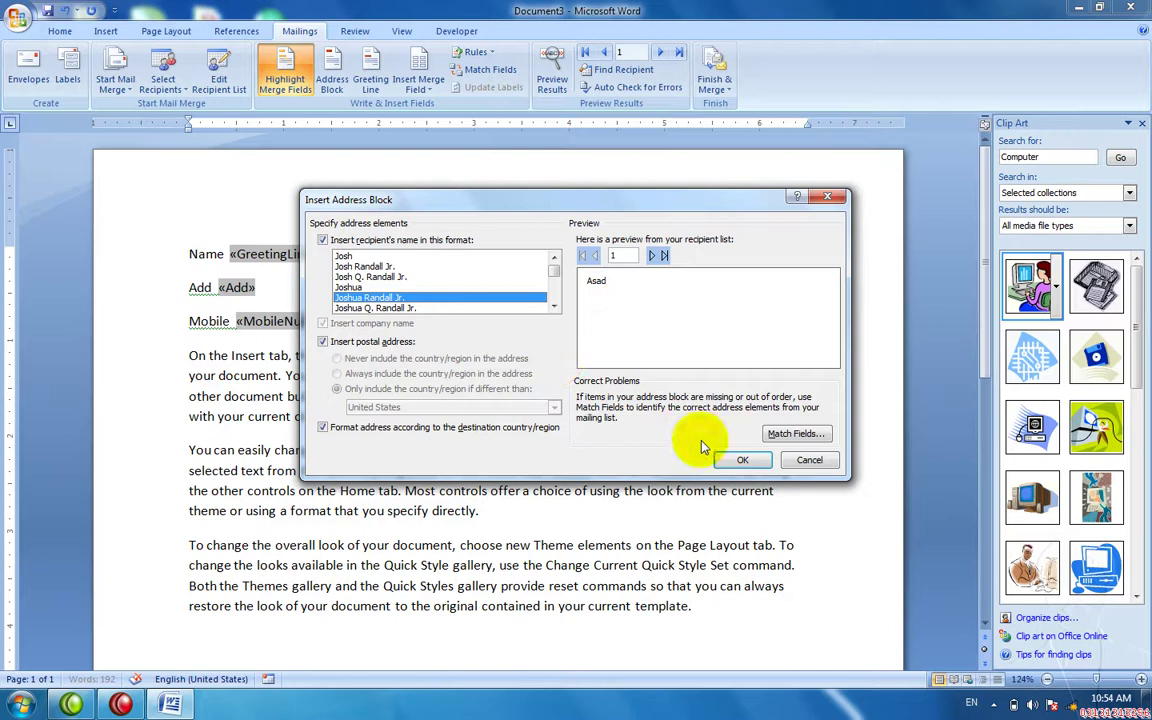
pyautogui.click(810, 461)
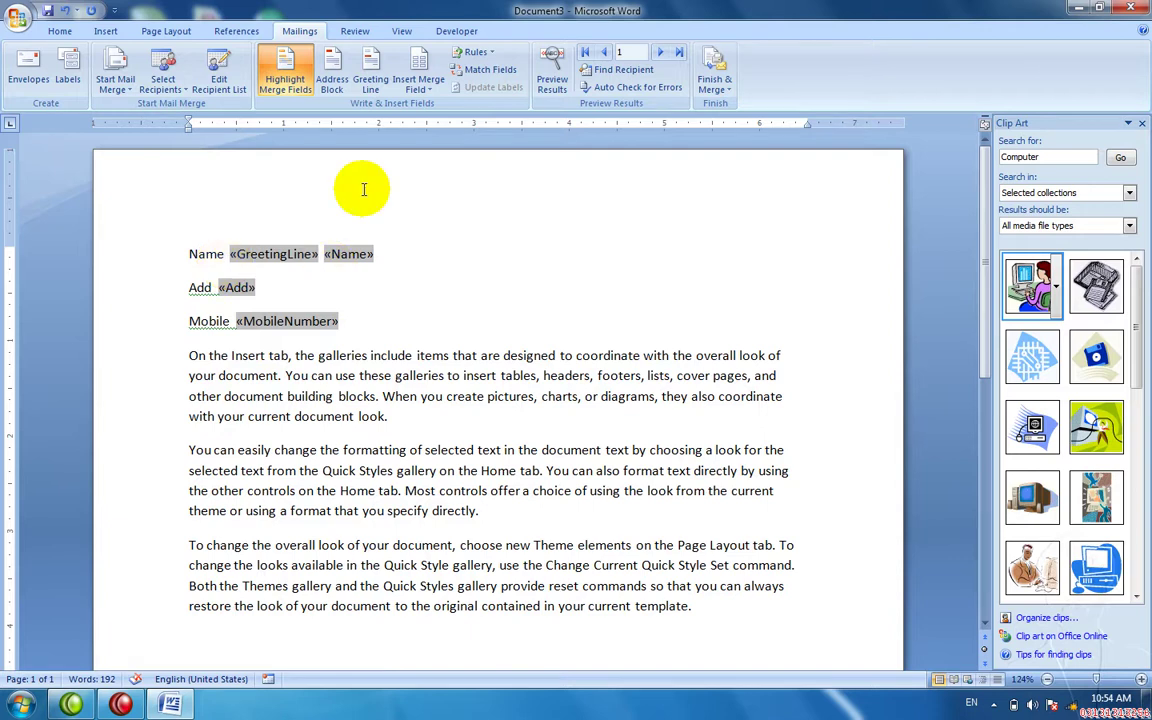
# Preview the merged letter, stepping to the second recipient and back to the first.
pyautogui.click(553, 88)
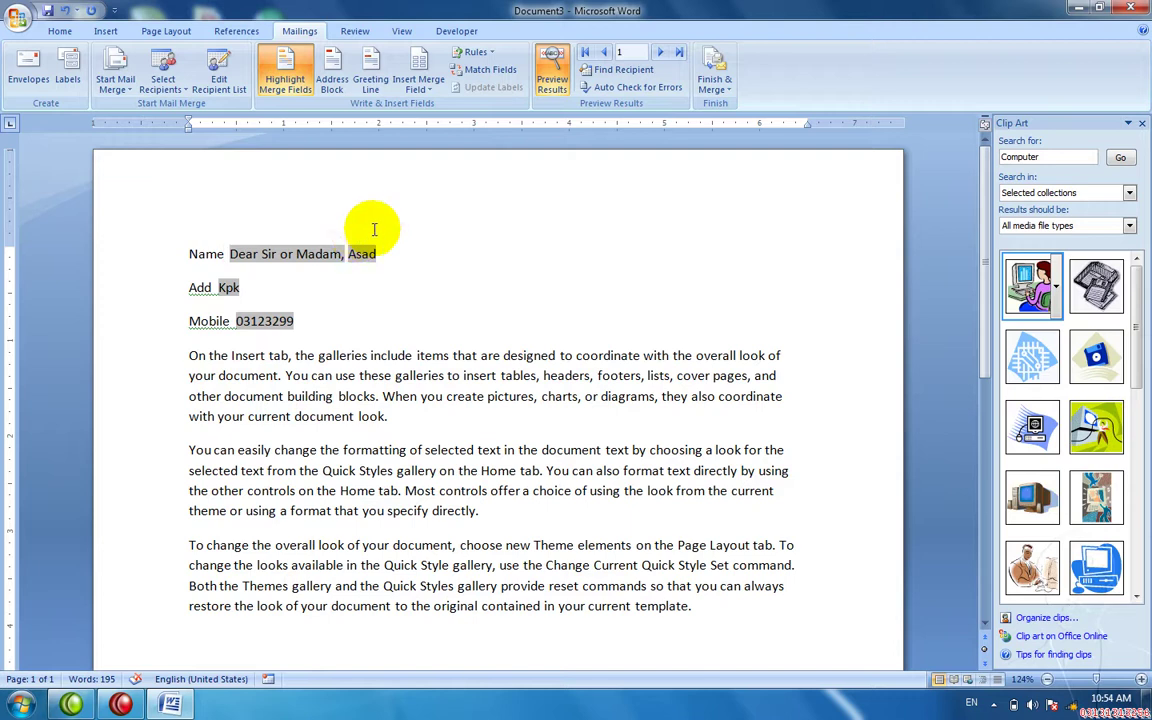
pyautogui.click(548, 88)
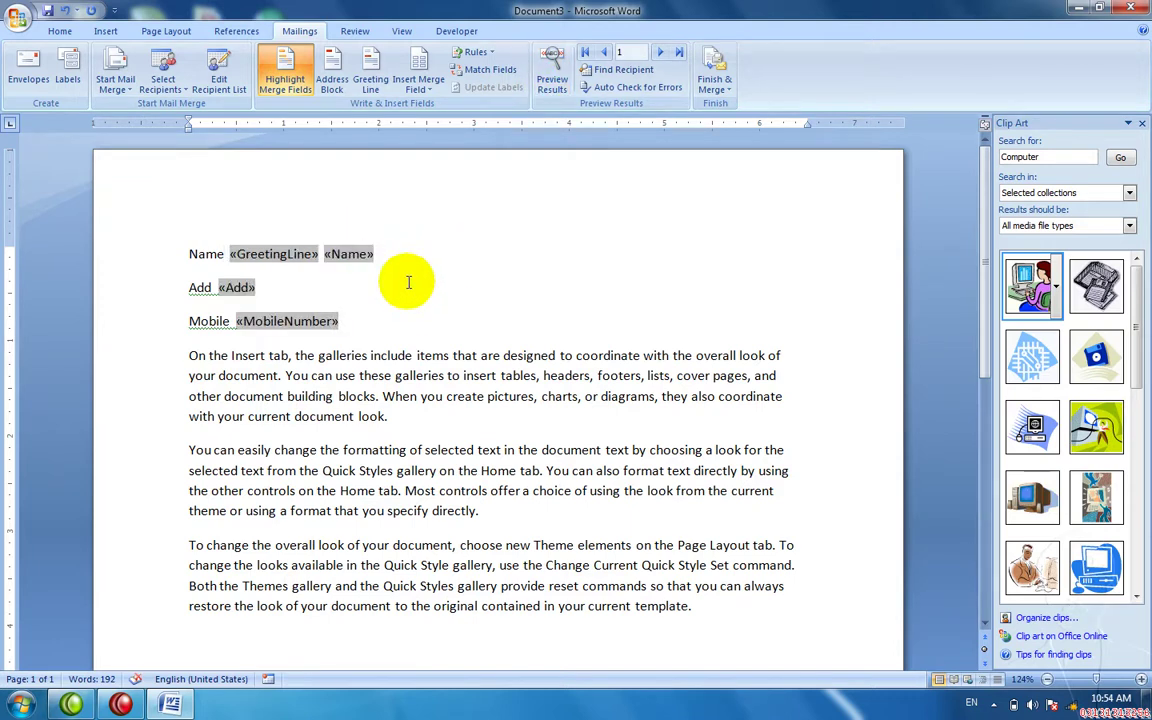
pyautogui.click(549, 80)
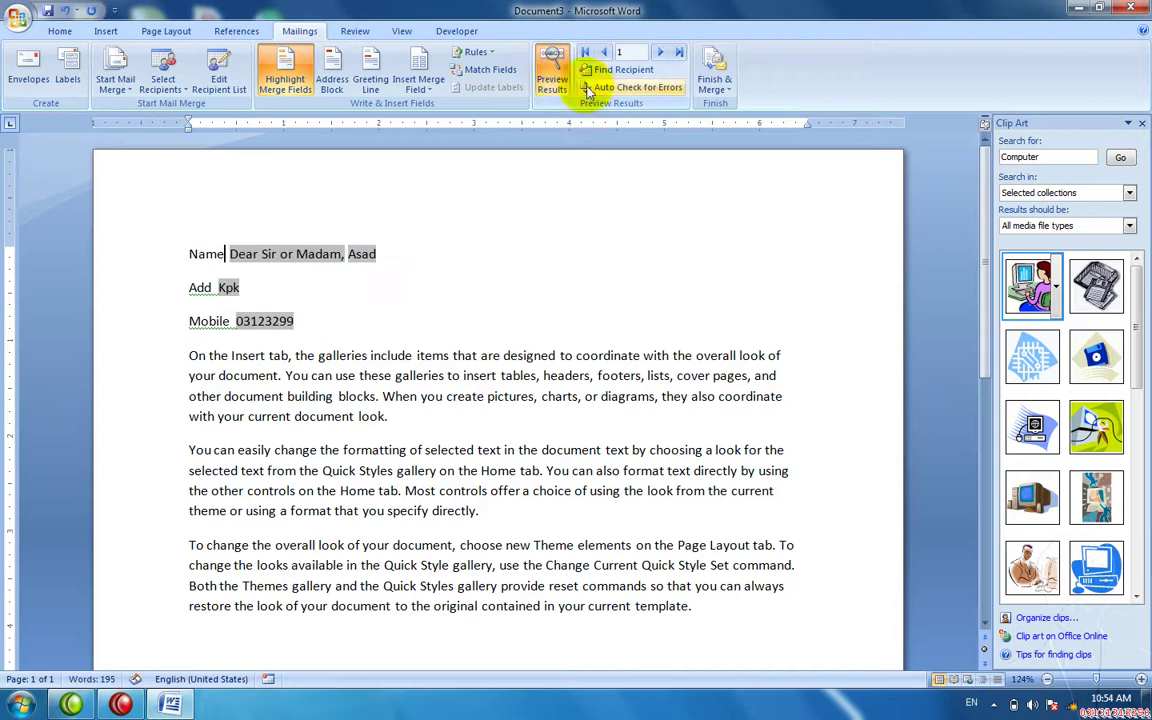
pyautogui.click(661, 54)
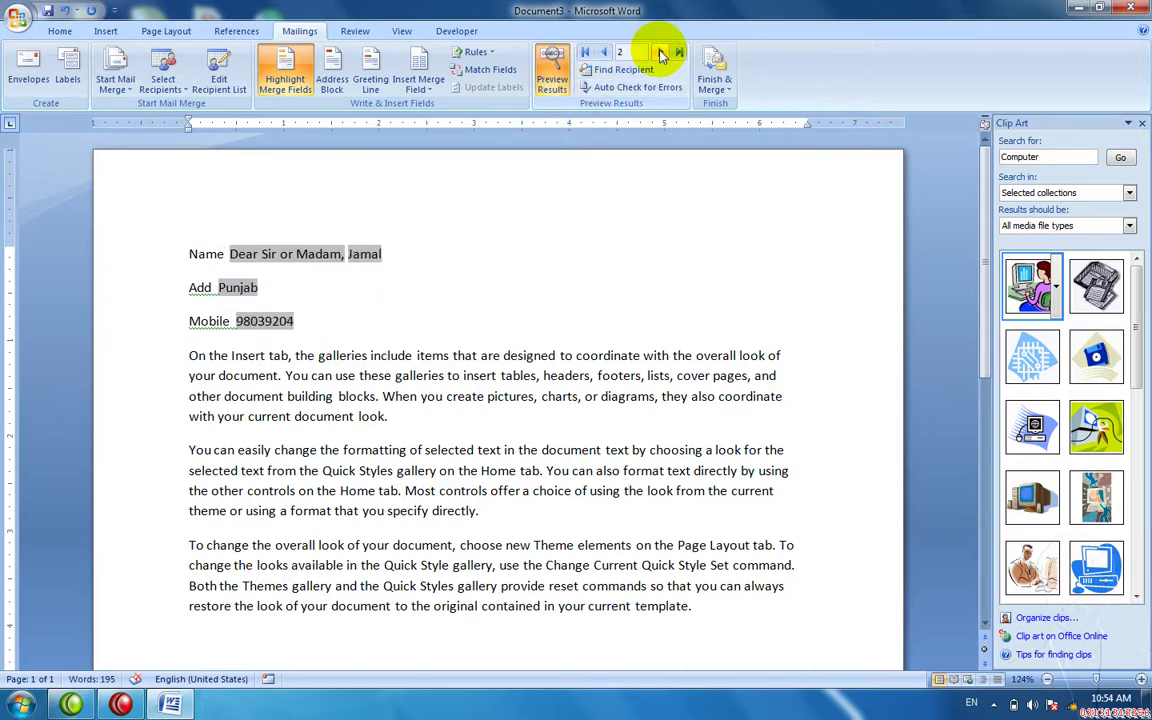
pyautogui.click(605, 52)
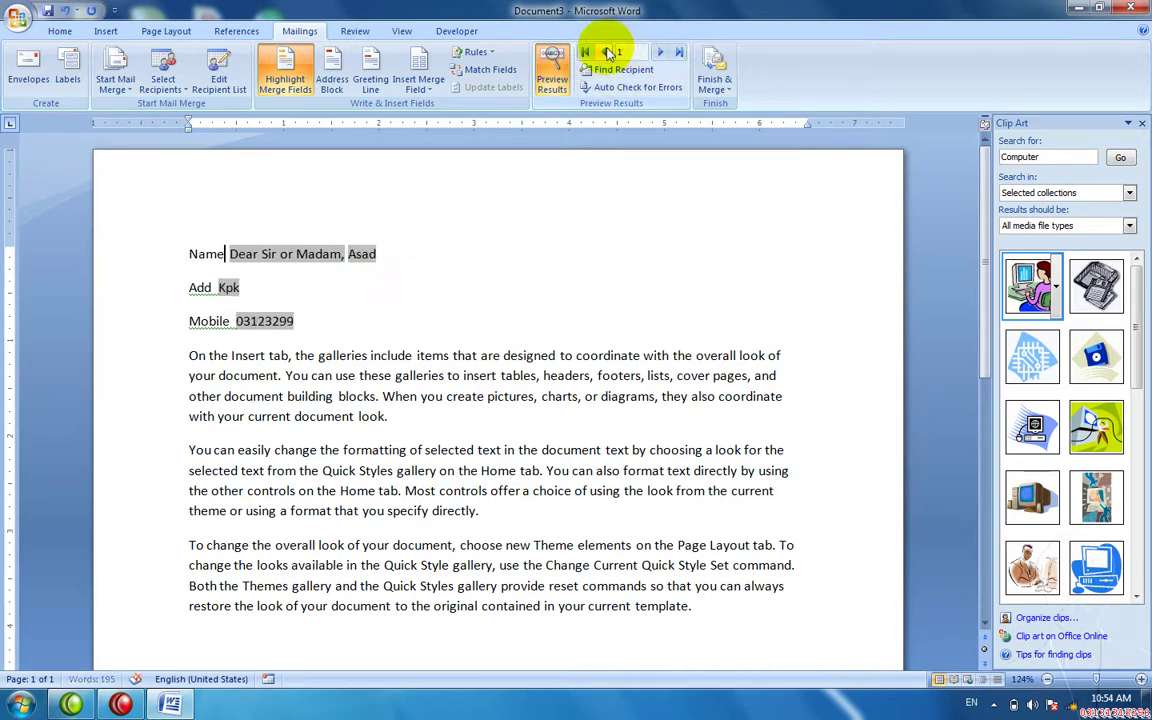
# Turn off the results preview and merge all records into a new document of individual letters.
pyautogui.click(550, 78)
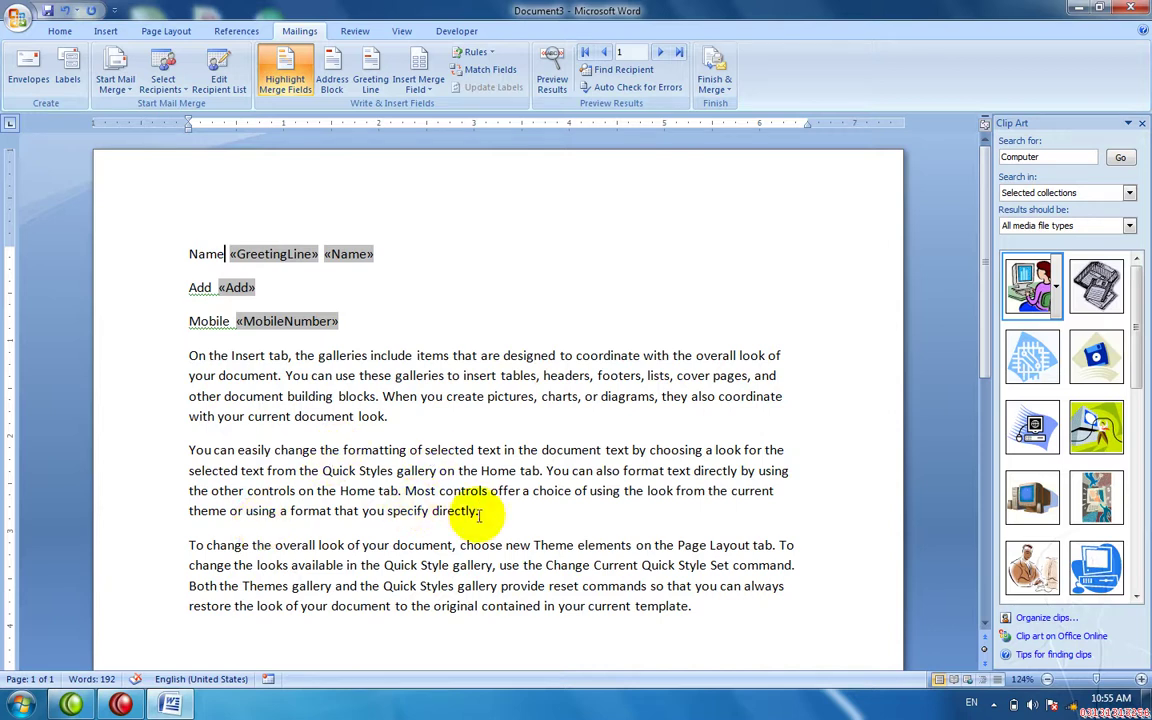
pyautogui.click(710, 88)
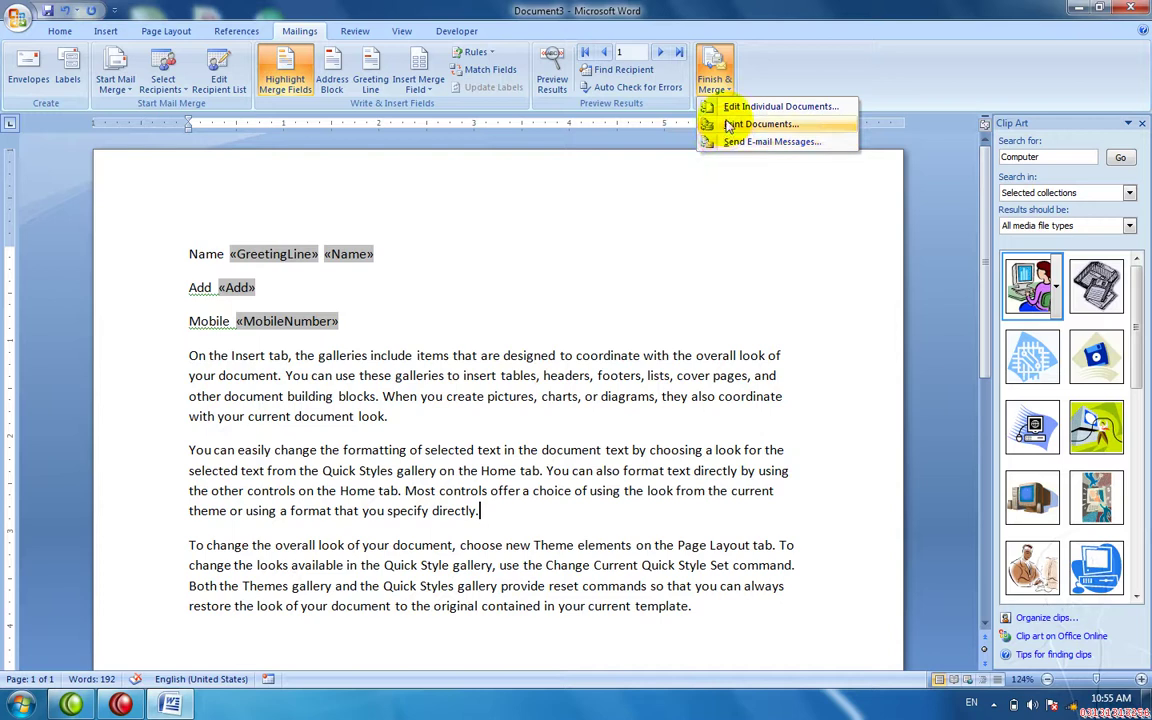
pyautogui.click(725, 108)
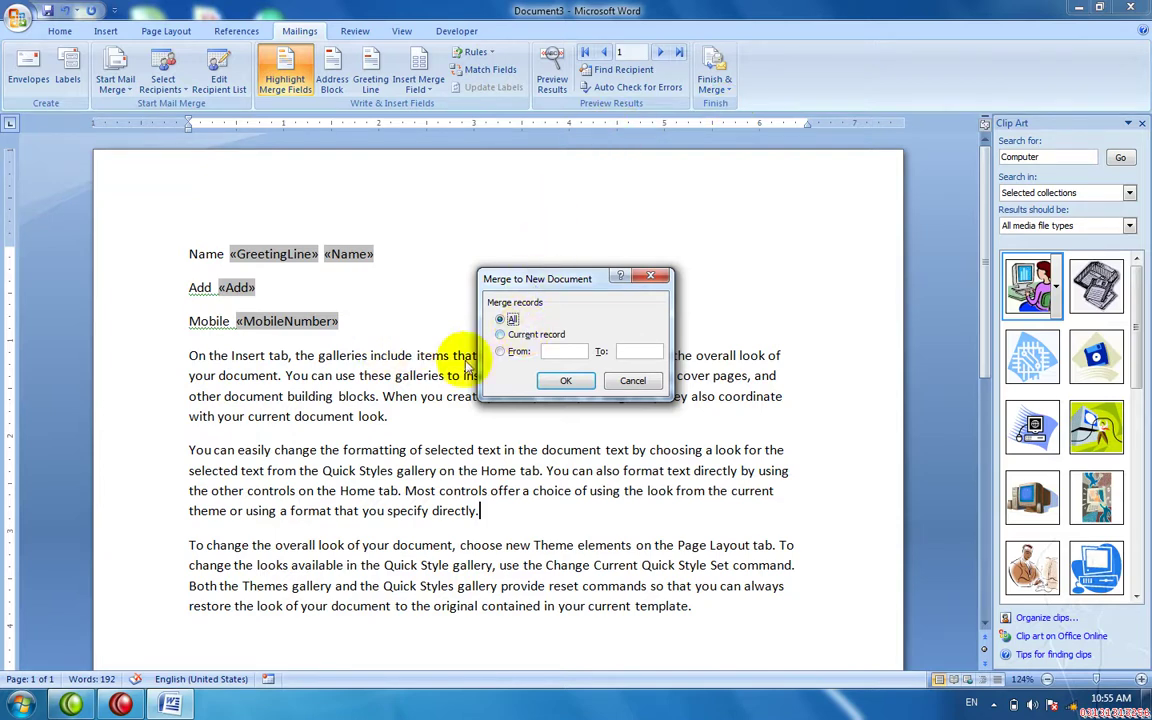
pyautogui.click(560, 381)
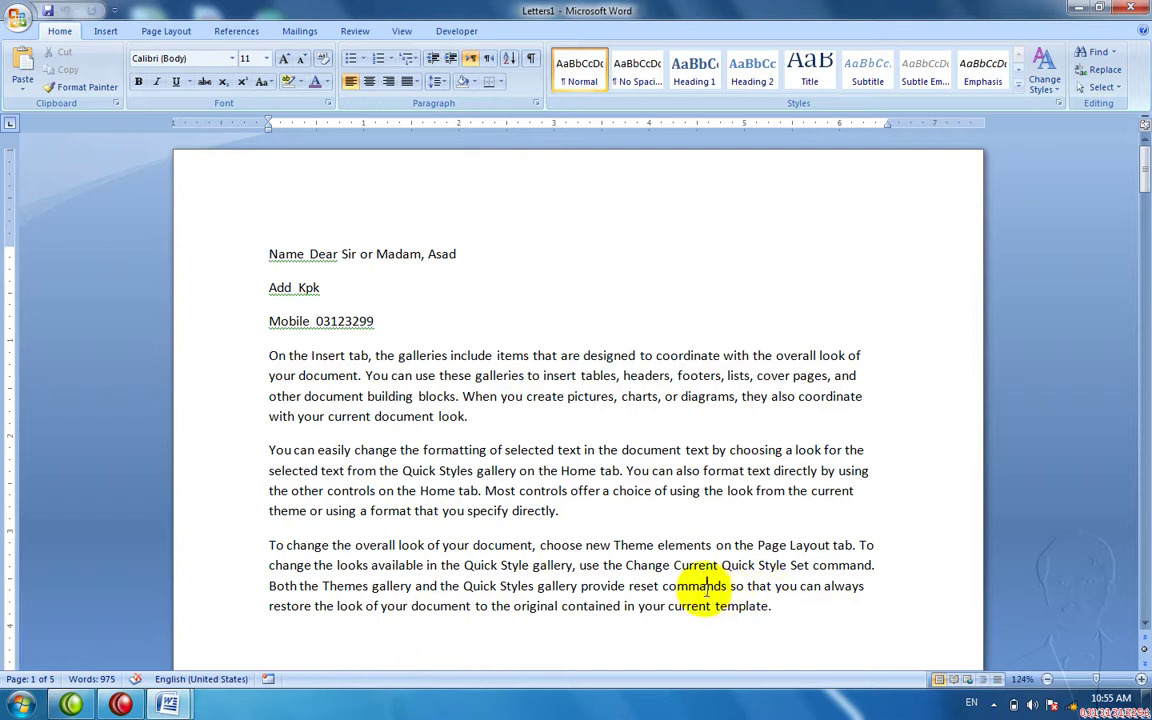
# Look through the merged letters down to the last recipient's page and reduce the zoom to 60%.
pyautogui.scroll(-15, 706, 600)
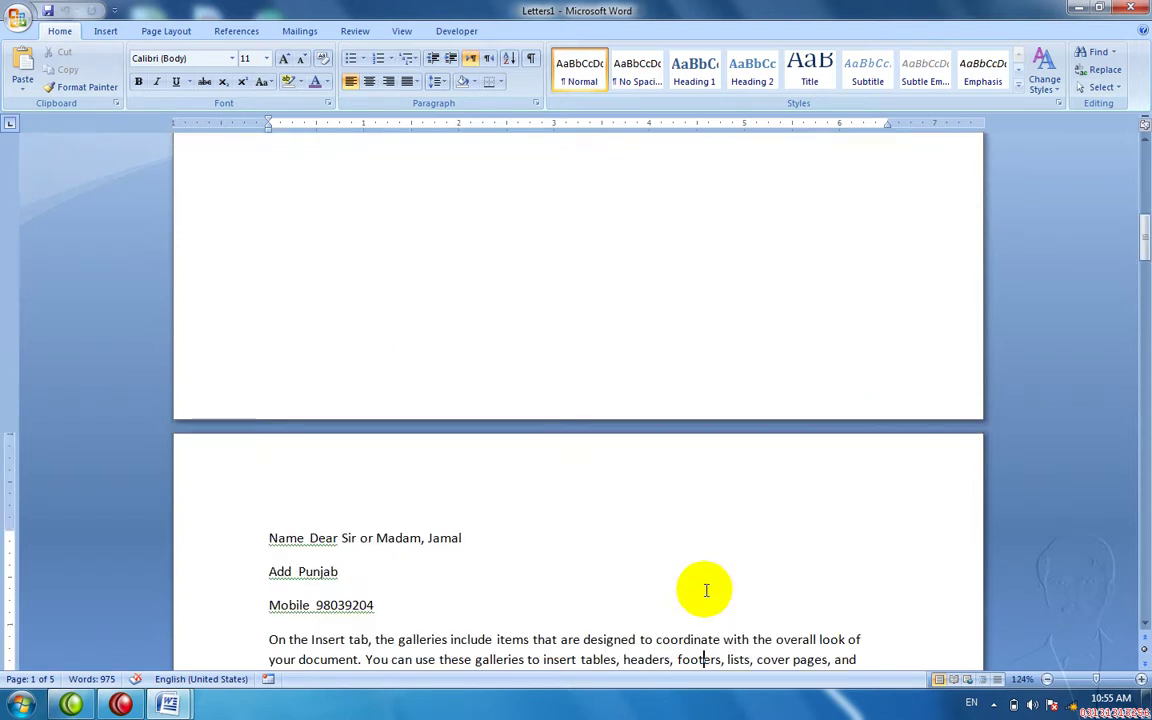
pyautogui.scroll(-3, 706, 590)
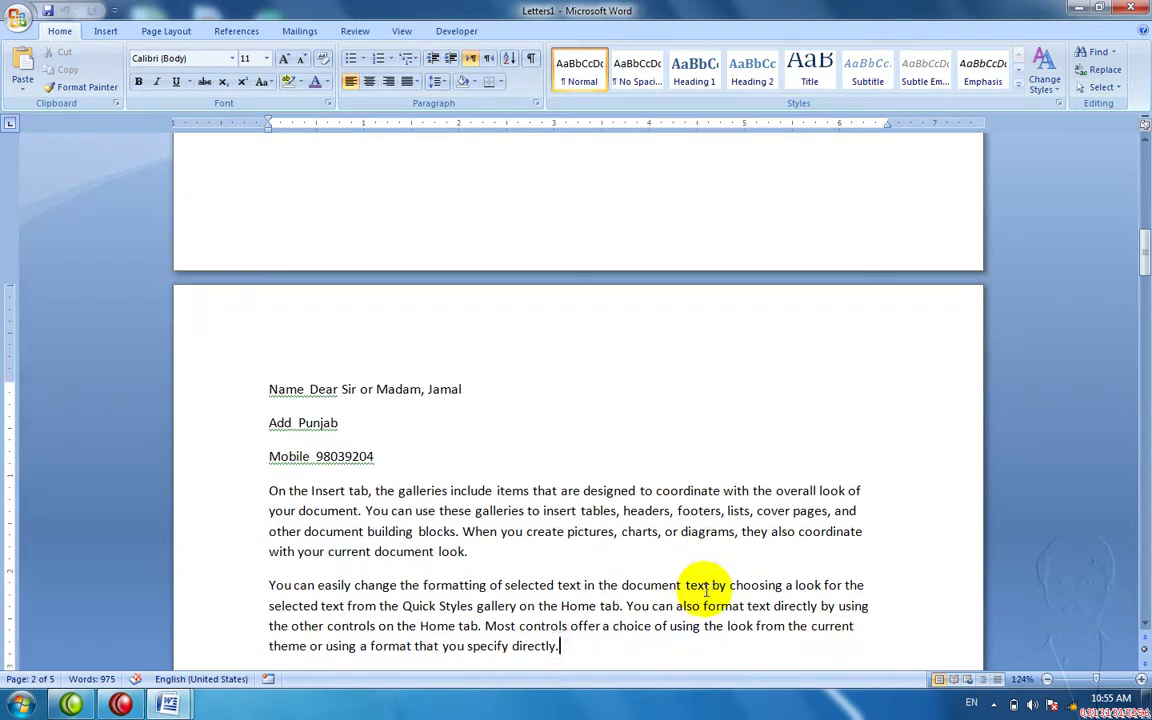
pyautogui.press('Down')
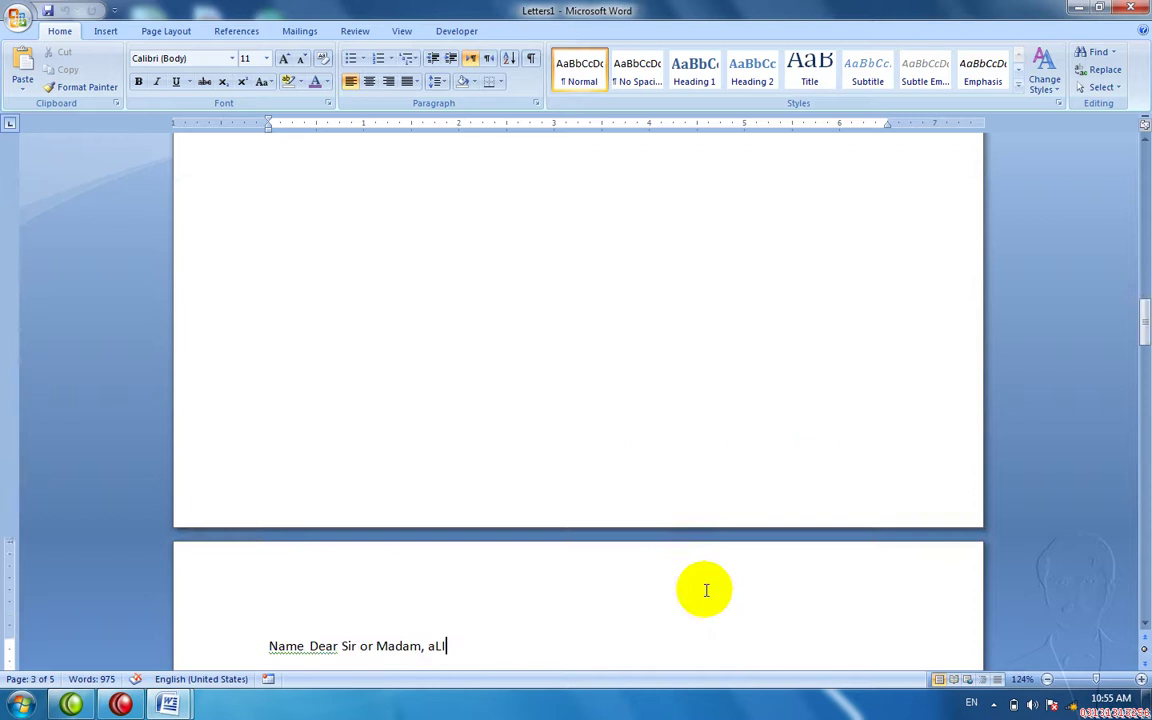
pyautogui.press('Down')
pyautogui.press('Down')
pyautogui.press('Down')
pyautogui.press('Down')
pyautogui.press('Down')
pyautogui.press('Down')
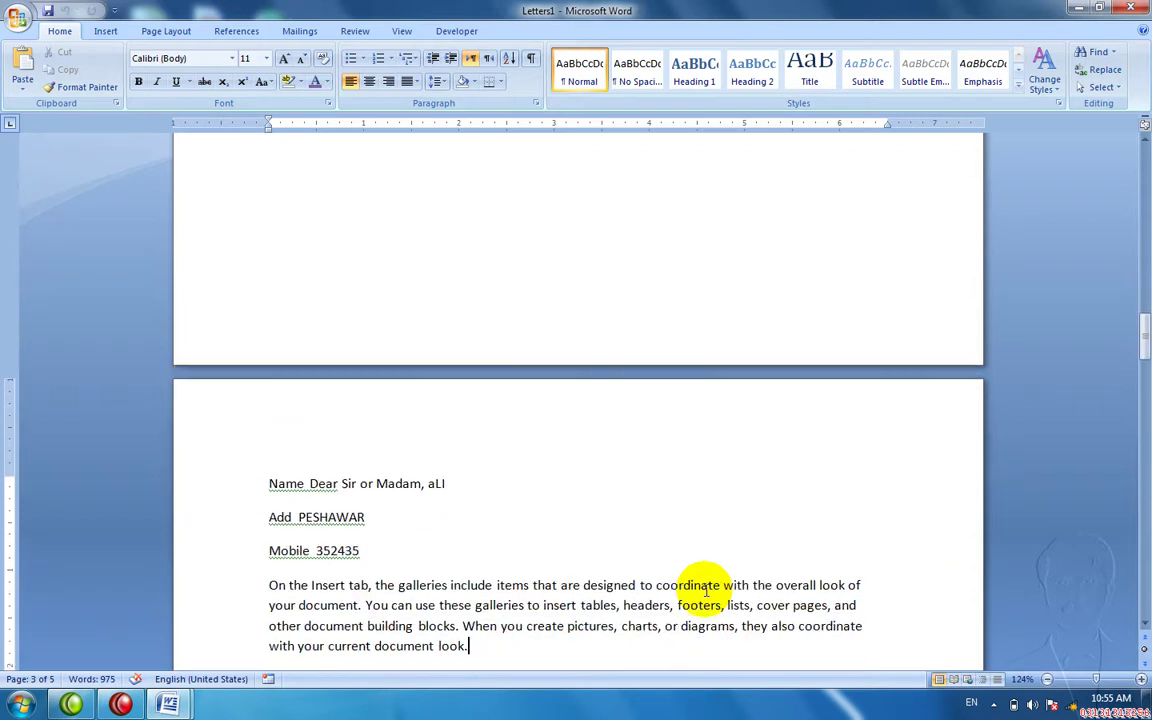
pyautogui.press('Down')
pyautogui.press('Down')
pyautogui.press('Down')
pyautogui.press('Down')
pyautogui.press('Down')
pyautogui.press('Down')
pyautogui.press('Down')
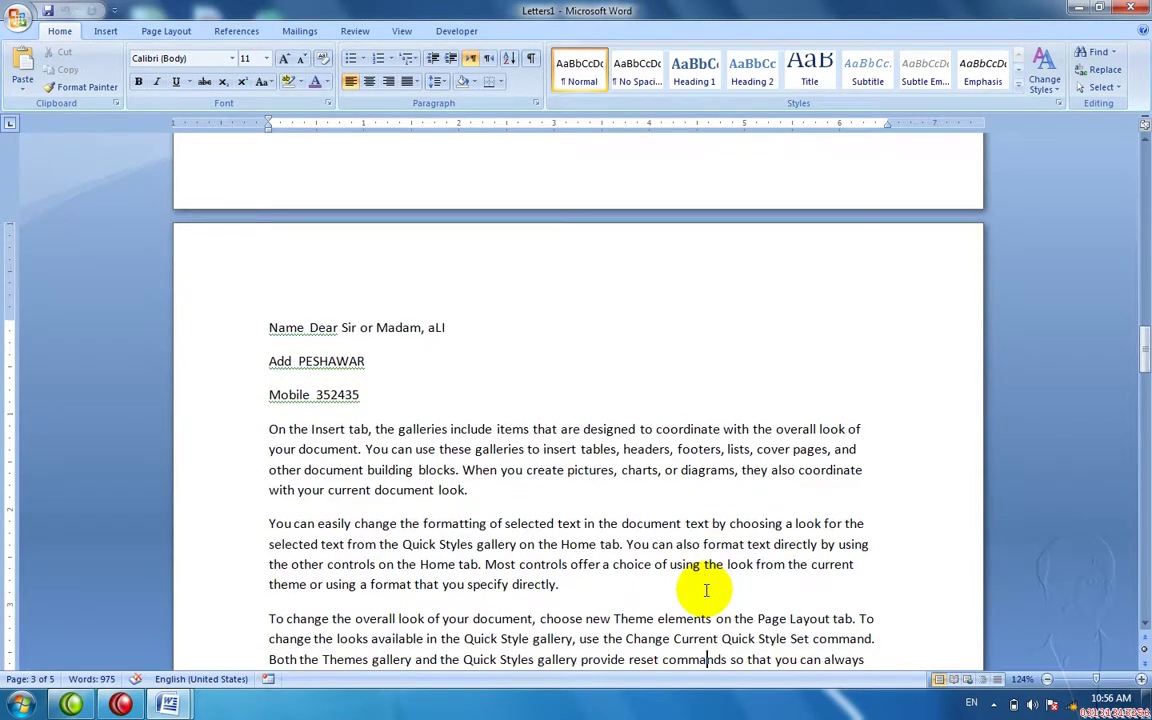
pyautogui.press('Down')
pyautogui.press('Down')
pyautogui.press('Down')
pyautogui.press('Down')
pyautogui.press('Down')
pyautogui.press('Down')
pyautogui.press('Down')
pyautogui.press('Down')
pyautogui.press('Down')
pyautogui.press('Down')
pyautogui.press('Down')
pyautogui.press('Down')
pyautogui.press('Down')
pyautogui.press('Down')
pyautogui.press('Down')
pyautogui.press('Down')
pyautogui.press('Down')
pyautogui.press('Down')
pyautogui.press('Down')
pyautogui.press('Down')
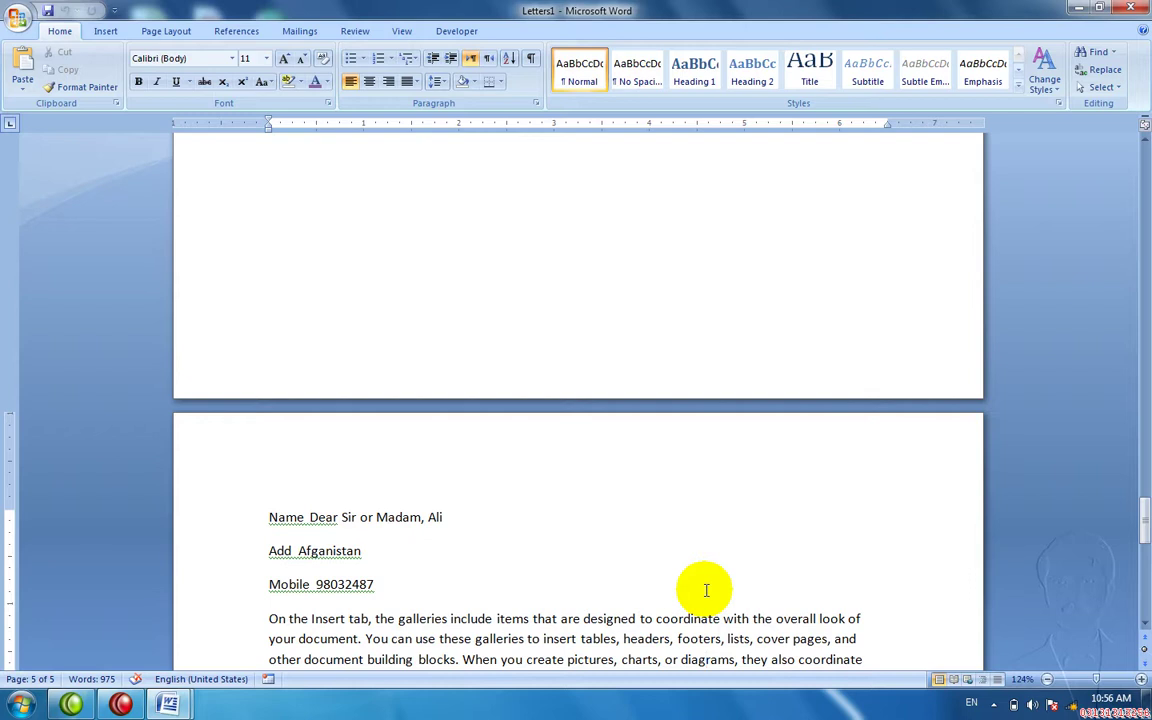
pyautogui.press('Down')
pyautogui.press('Down')
pyautogui.press('Down')
pyautogui.press('Down')
pyautogui.press('Down')
pyautogui.press('Down')
pyautogui.press('Down')
pyautogui.press('Down')
pyautogui.press('Down')
pyautogui.press('Down')
pyautogui.press('Down')
pyautogui.press('Down')
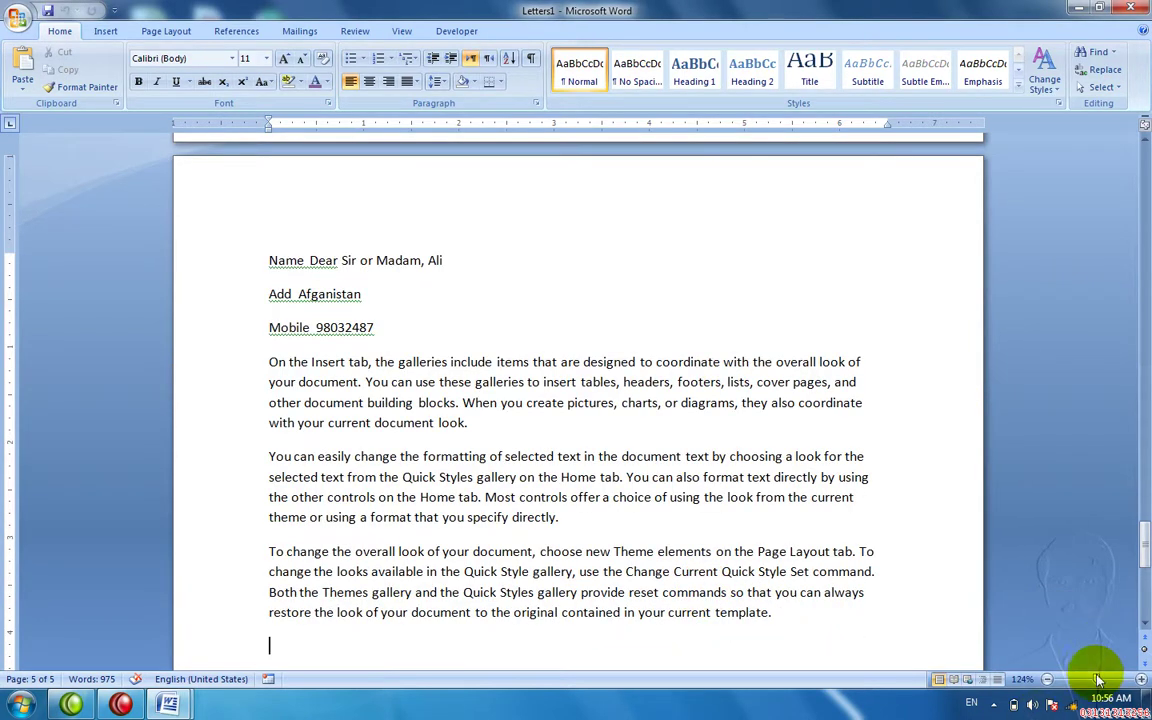
pyautogui.moveTo(1098, 680)
pyautogui.mouseDown()
pyautogui.moveTo(1054, 676)
pyautogui.moveTo(1077, 679)
pyautogui.mouseUp()
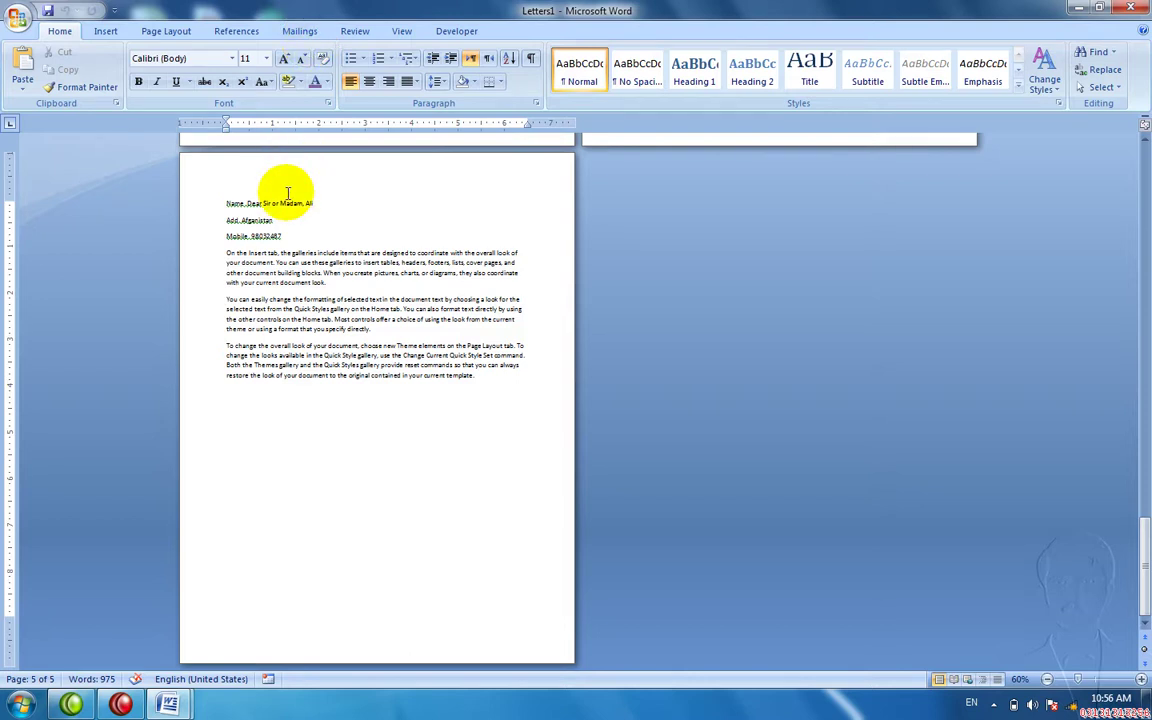
pyautogui.click(299, 31)
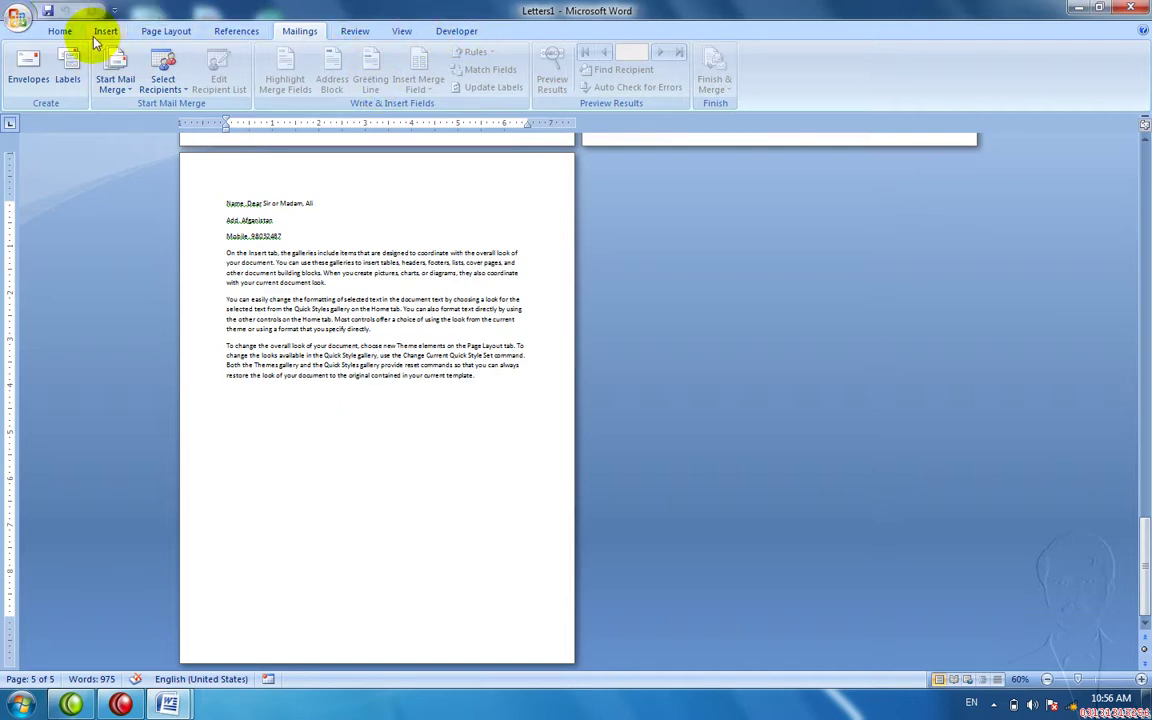
pyautogui.click(283, 224)
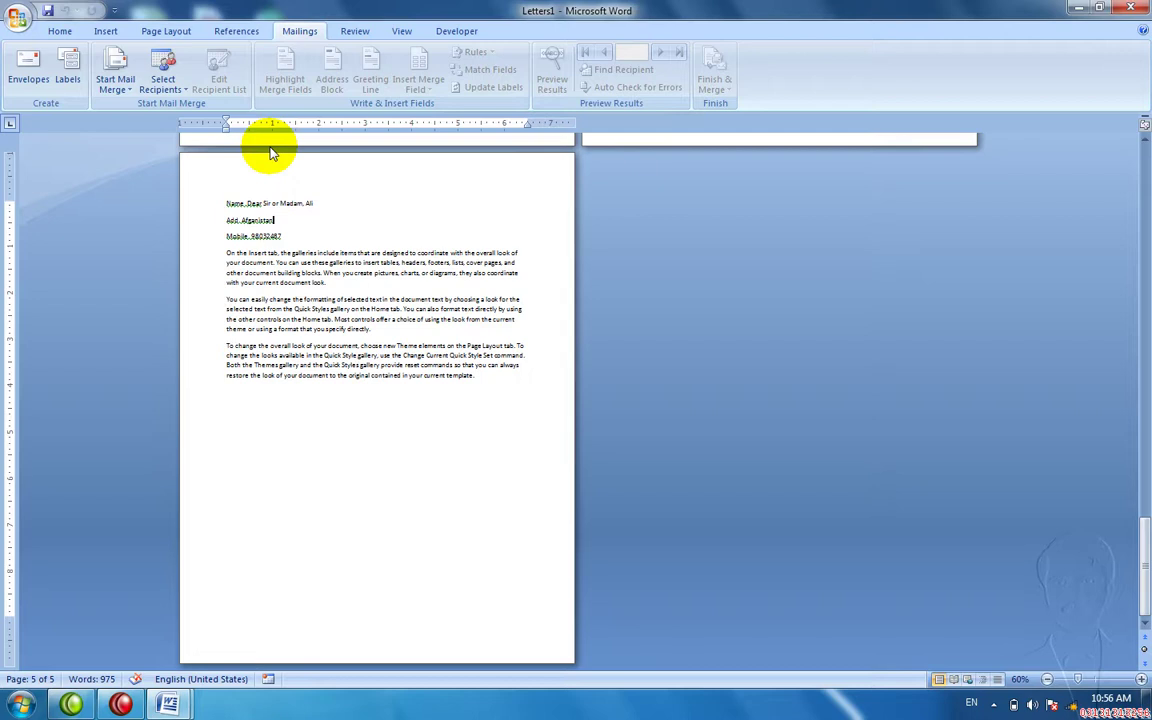
pyautogui.click(356, 36)
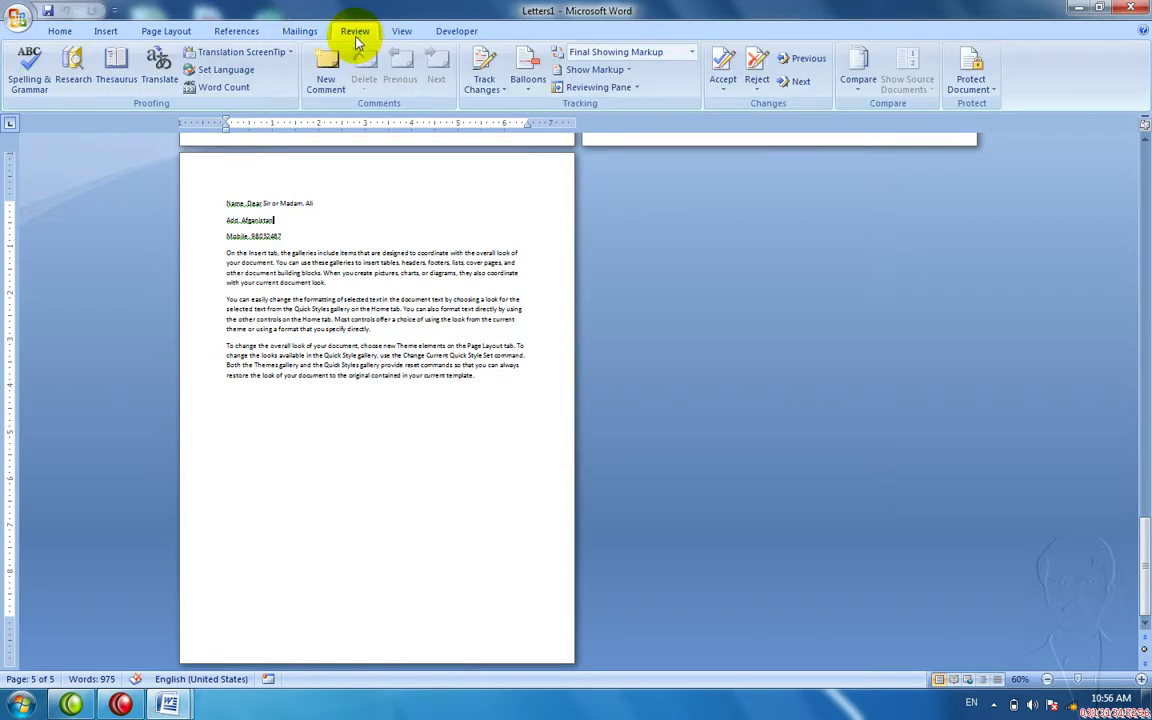
pyautogui.click(75, 31)
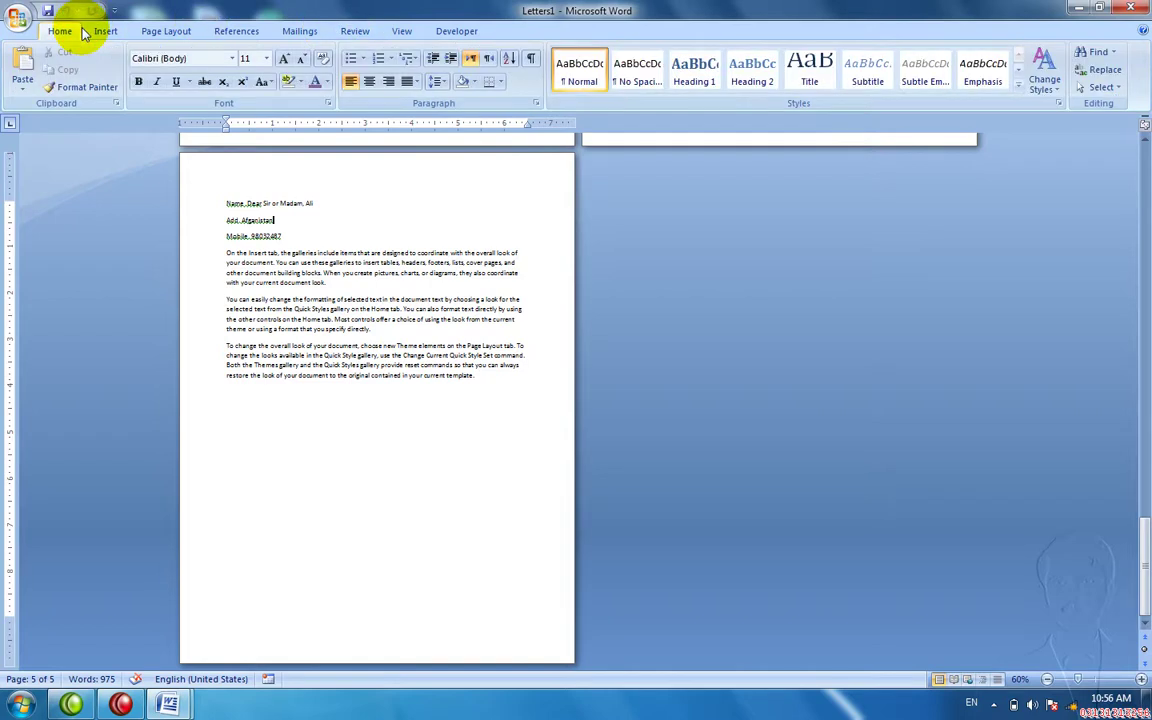
# Minimize all open windows to show the desktop.
pyautogui.press('super+d')
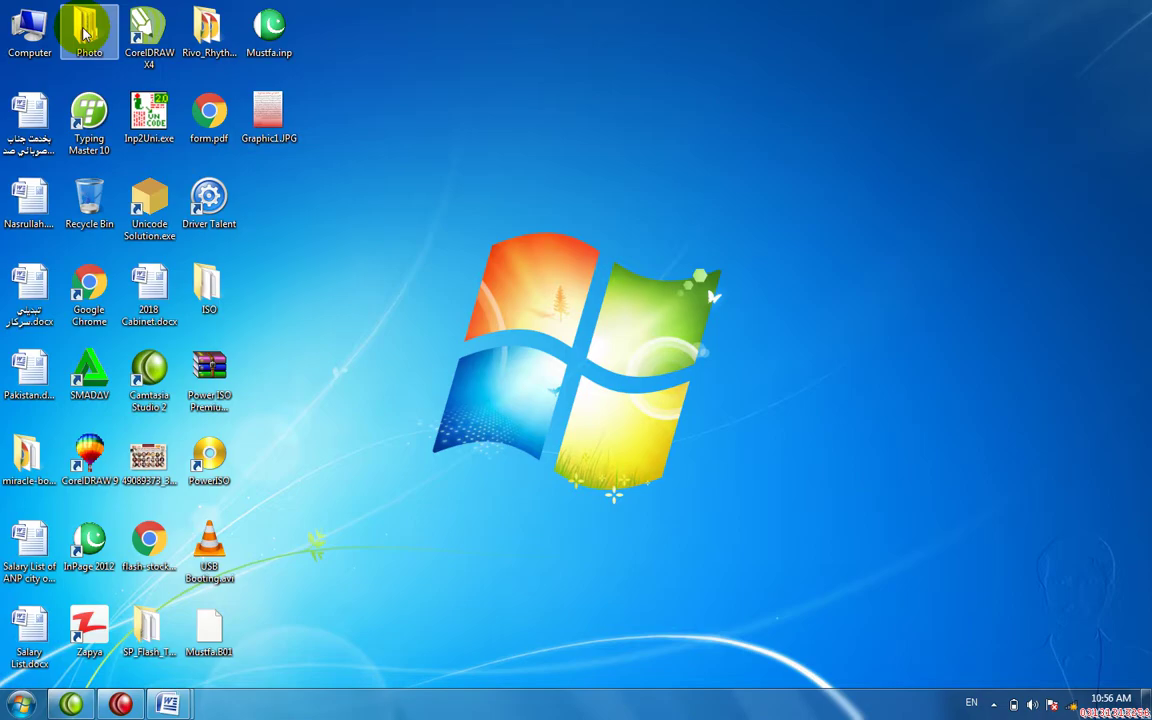